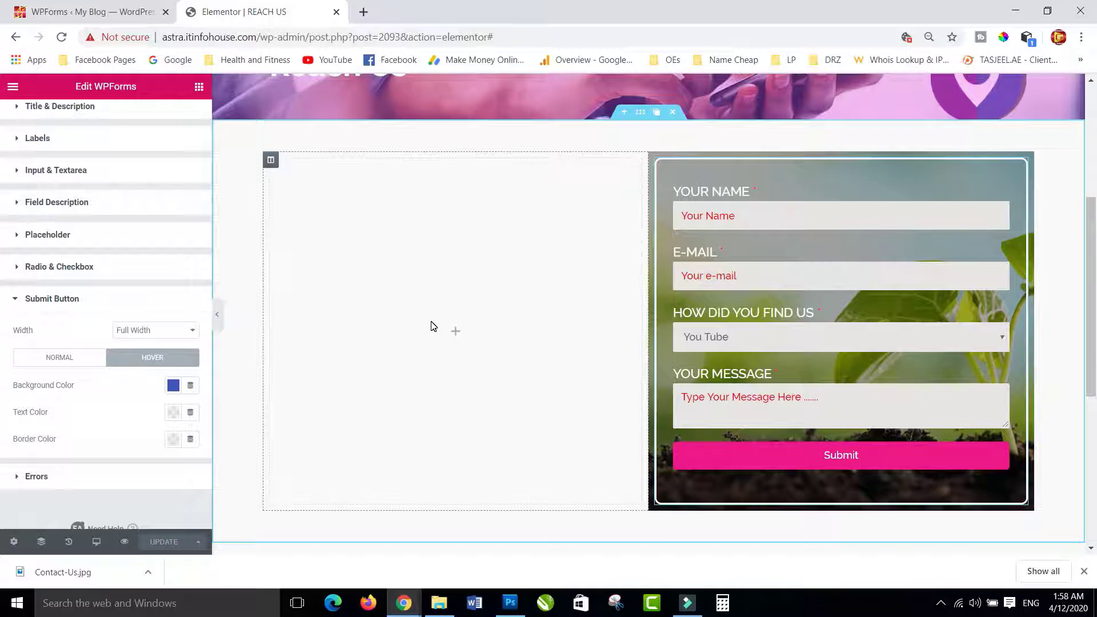
- Add a Heading widget to the empty left column titled 'We would Love to Hear from You'
click(201, 89)
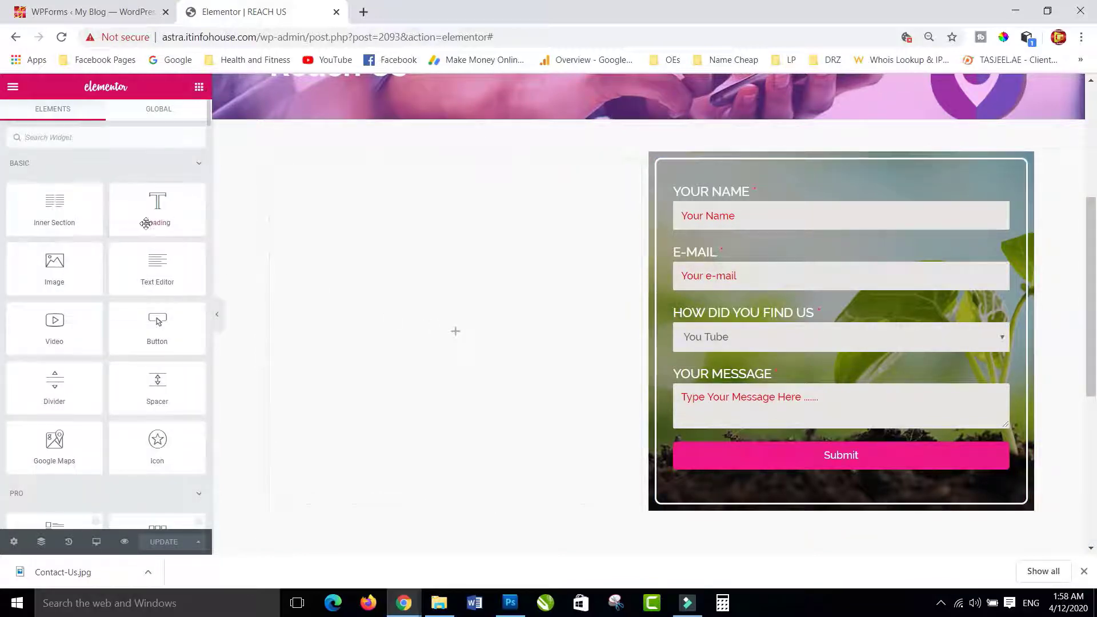
drag(146, 223, 448, 328)
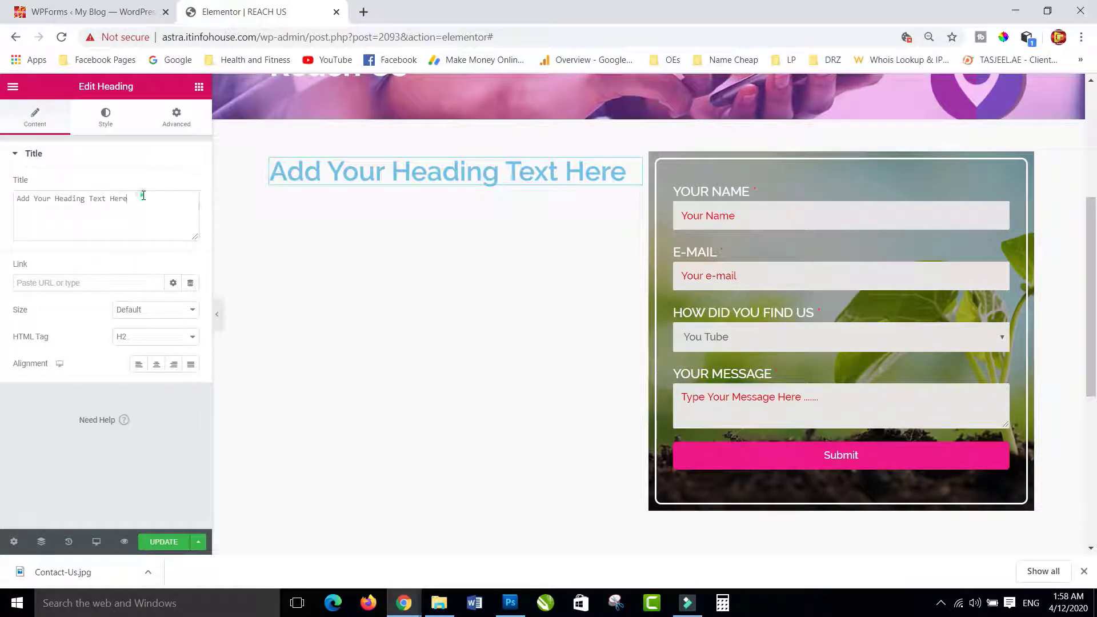
drag(144, 195, 3, 199)
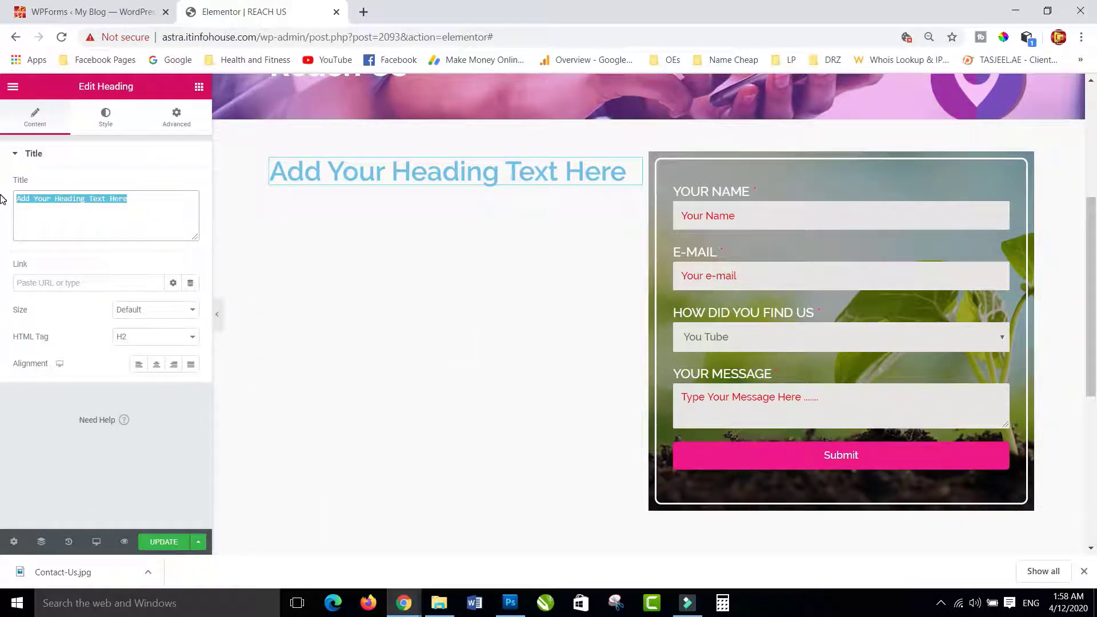
text(We )
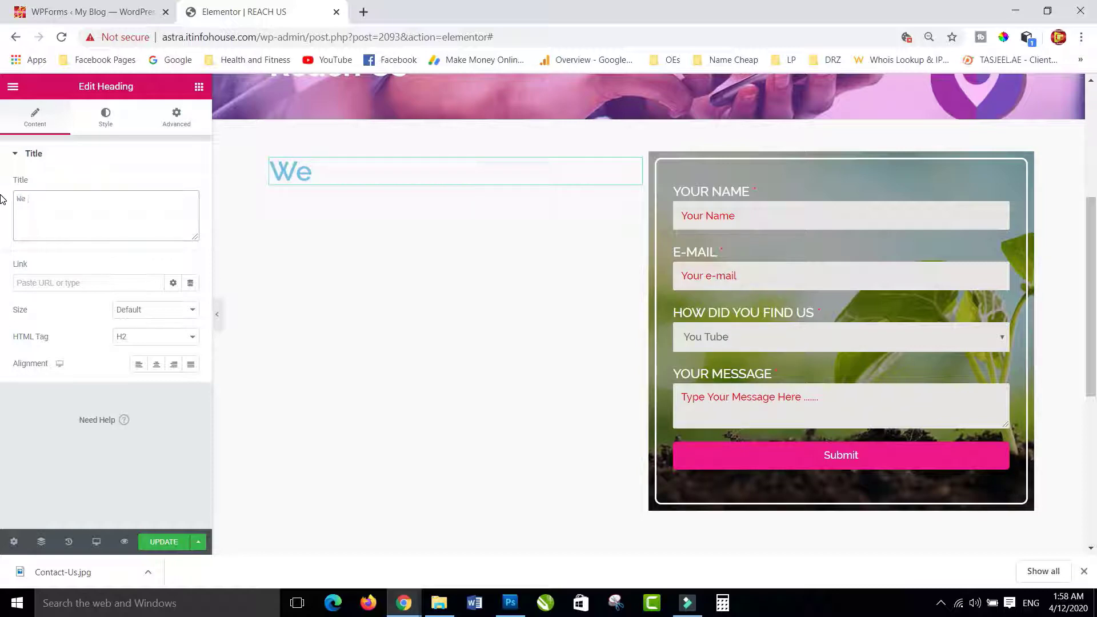
text(would )
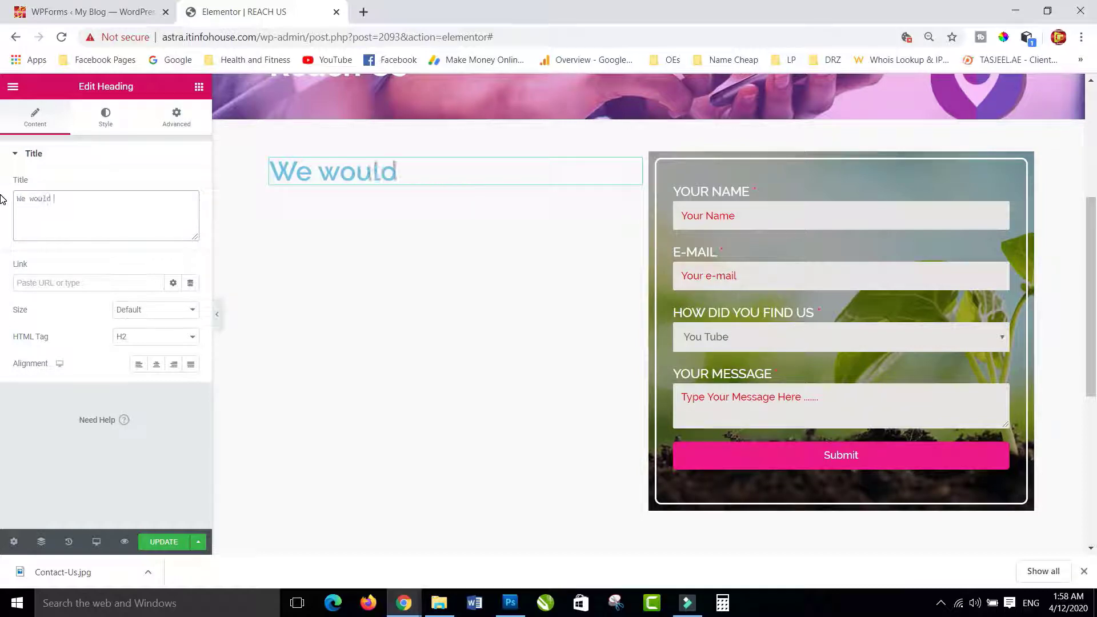
text(Lovbe)
key(BackSpace)
key(BackSpace)
text(e to )
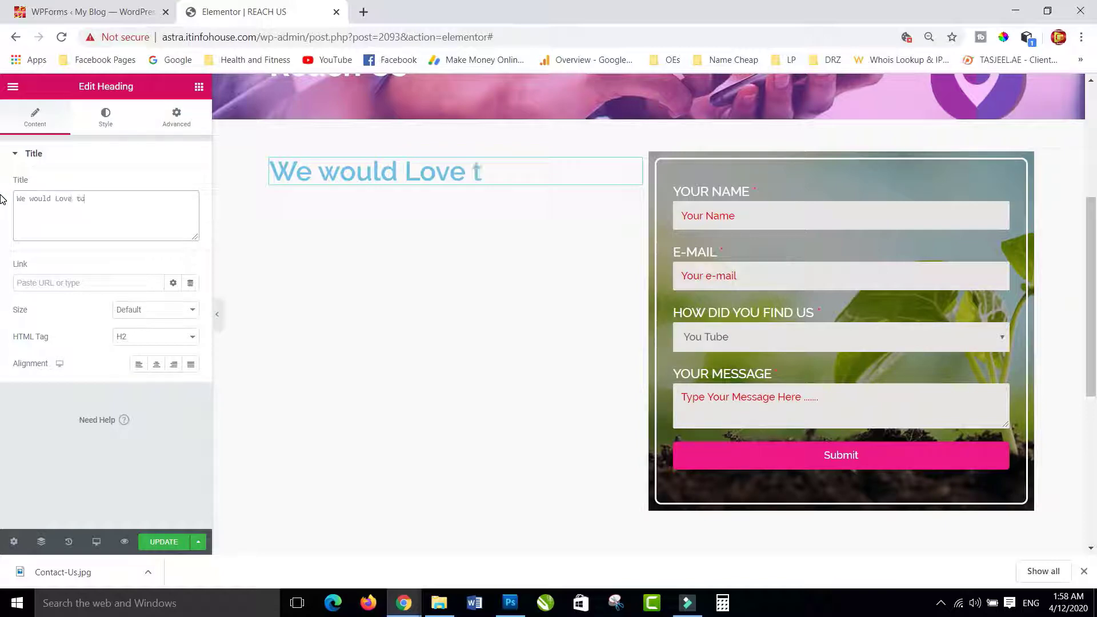
text(h)
key(BackSpace)
text(Hear)
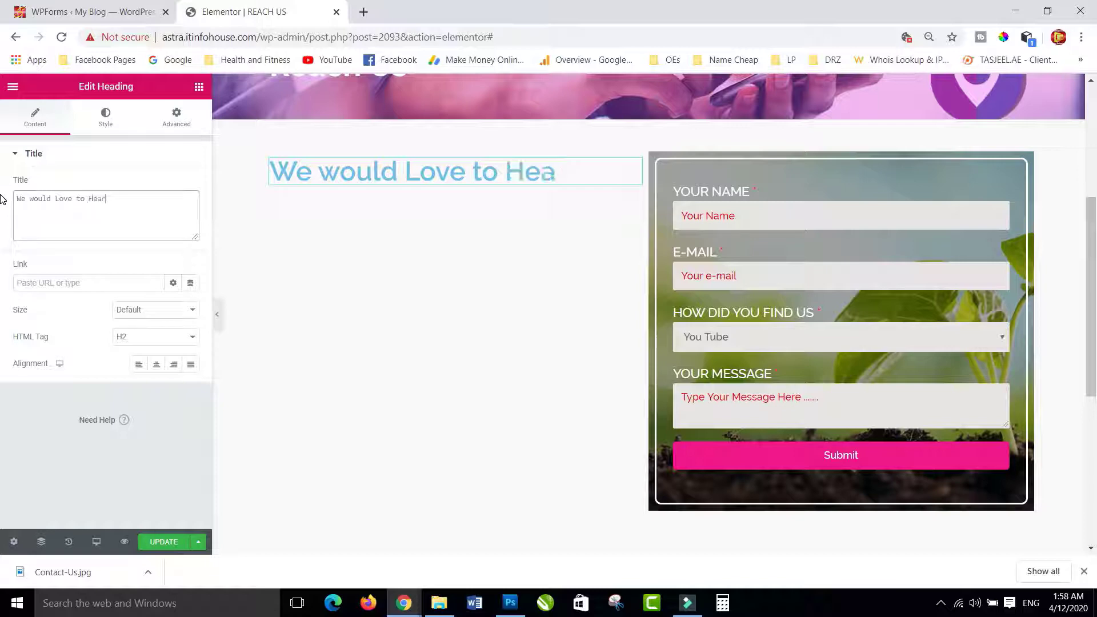
text( from )
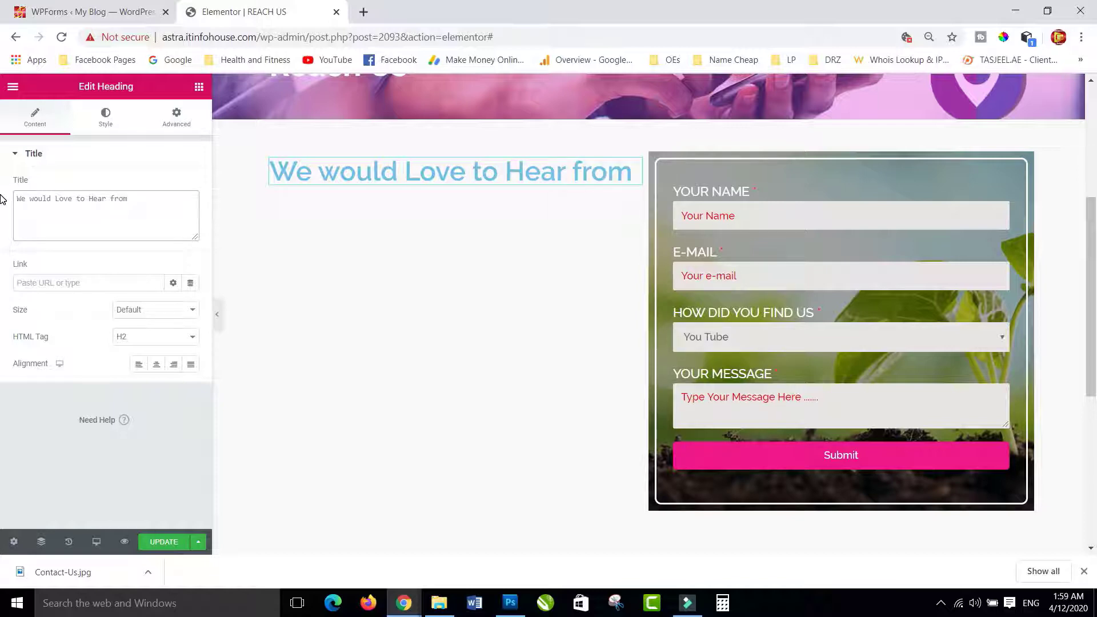
text(You)
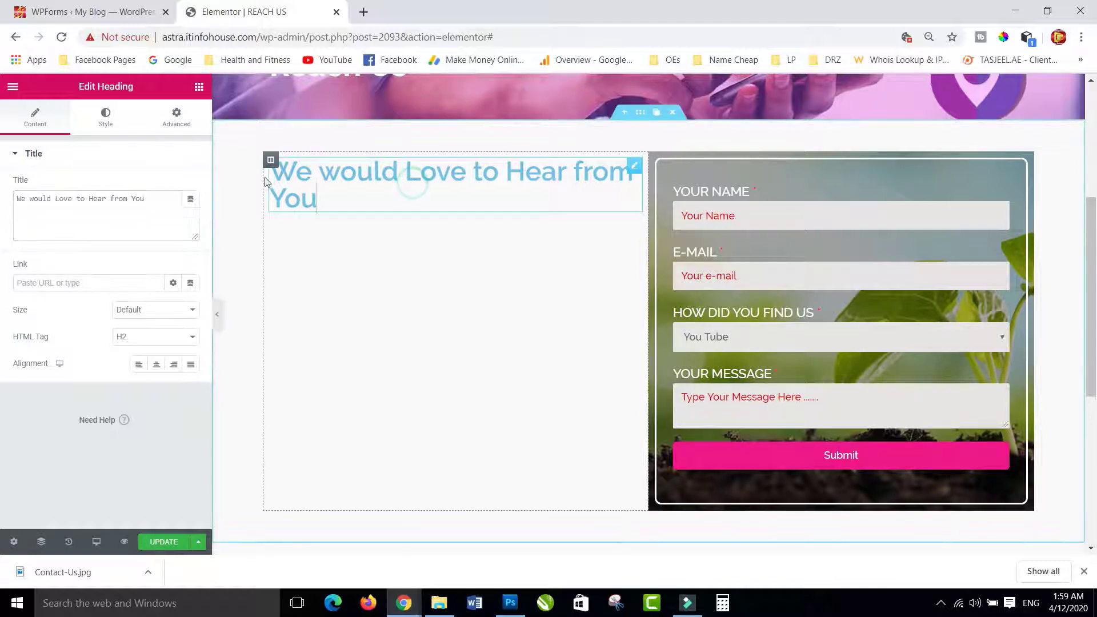
click(106, 120)
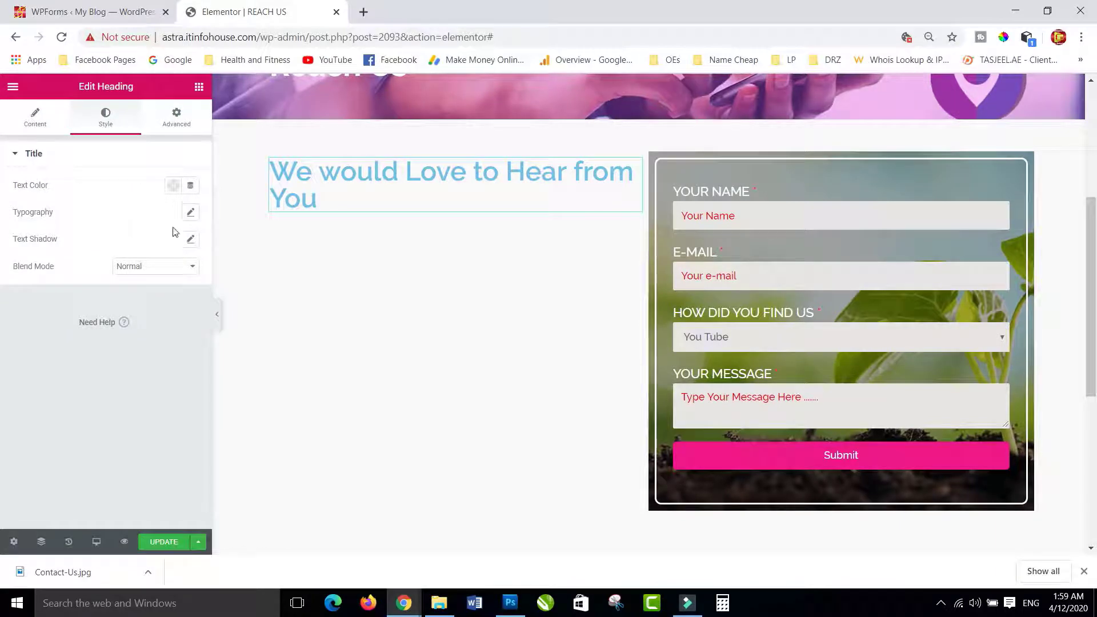
- Set the heading's text colour to the grey swatch (#7A7A7A)
click(173, 185)
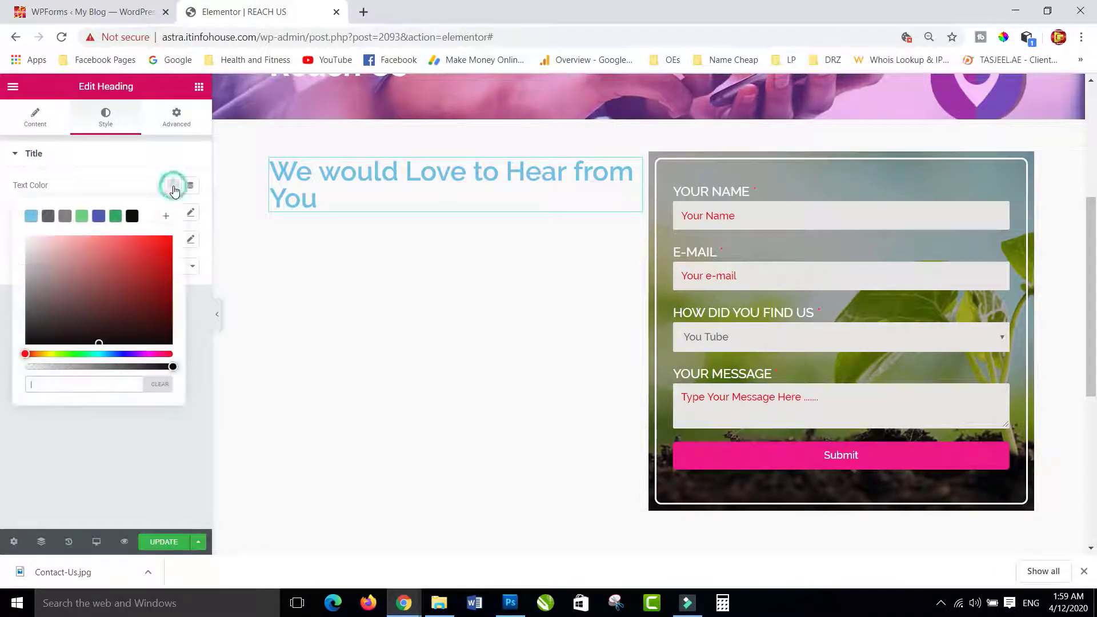
click(66, 217)
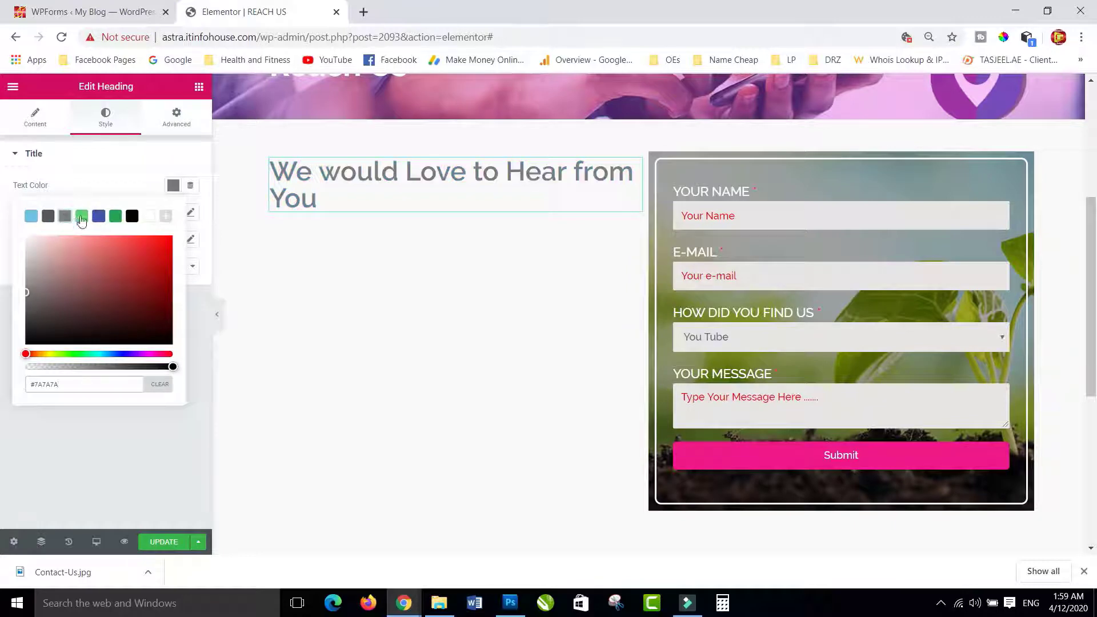
click(172, 186)
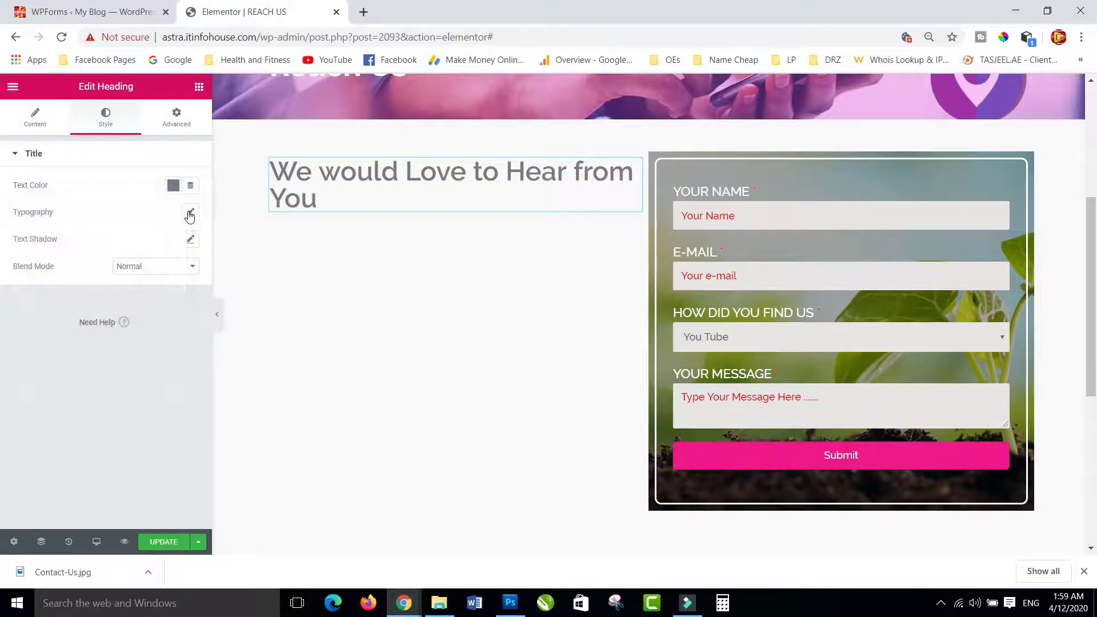
- Set the heading's typography to 28 px size and weight 700
click(190, 212)
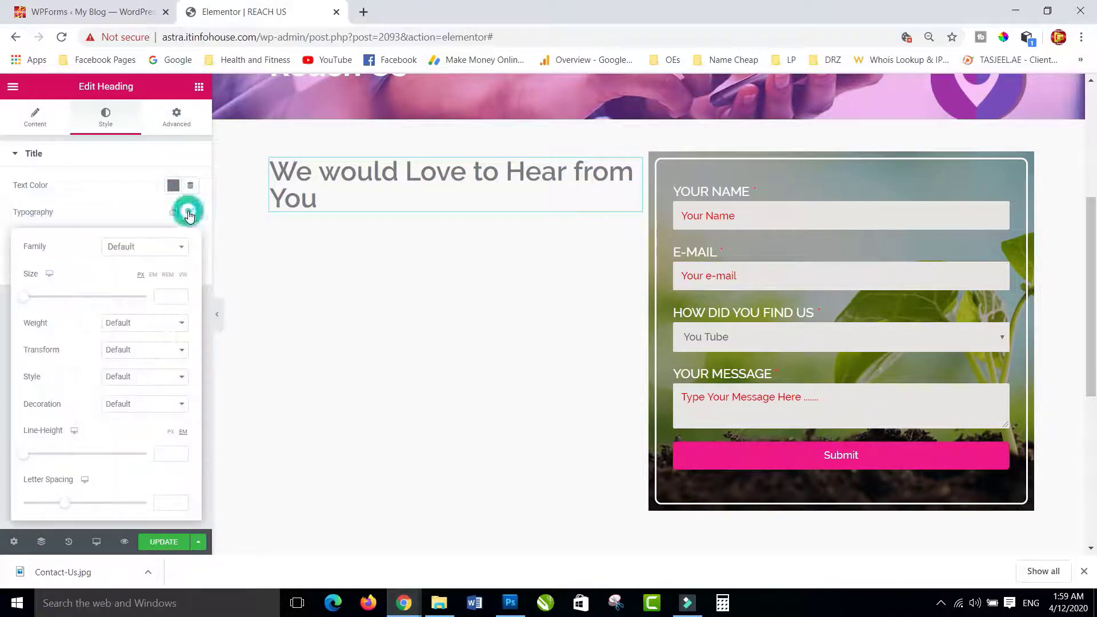
click(25, 302)
drag(25, 302, 43, 306)
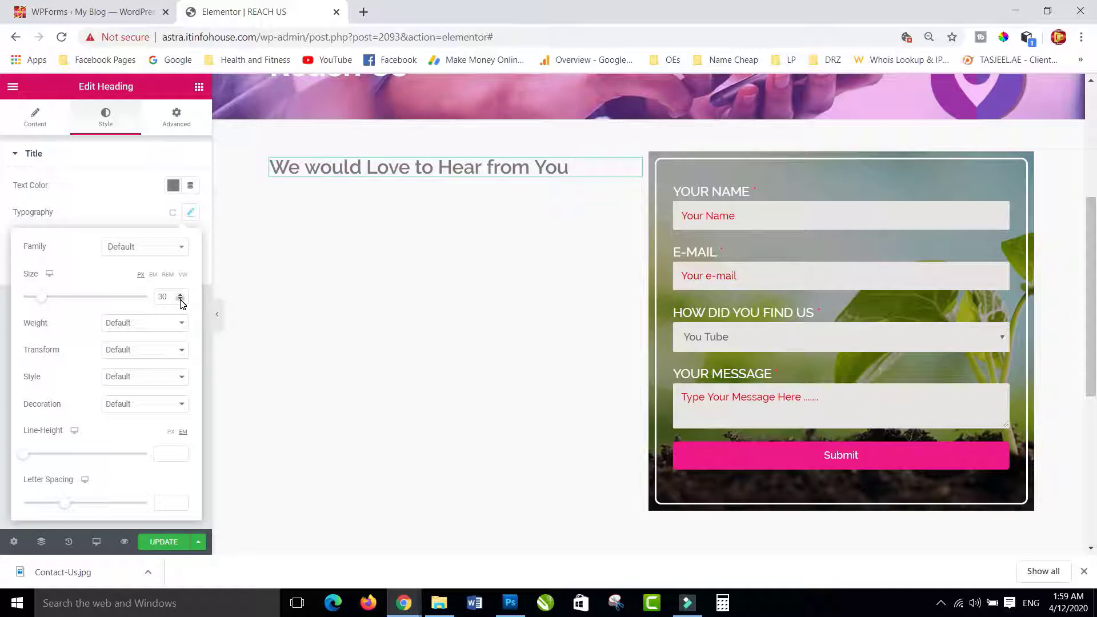
click(181, 301)
click(181, 301)
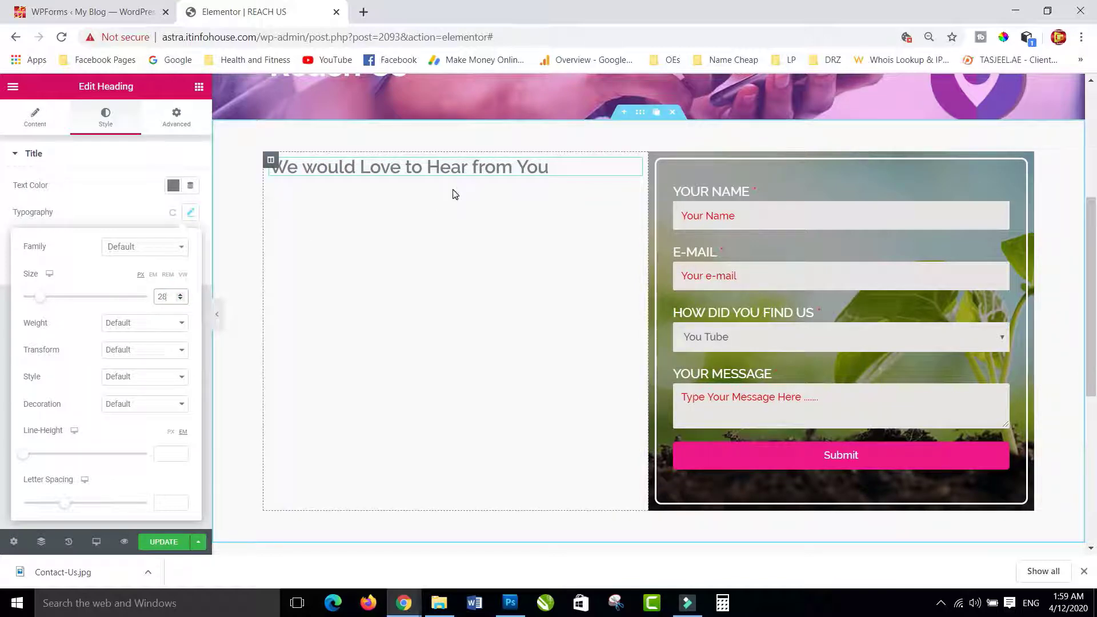
click(132, 324)
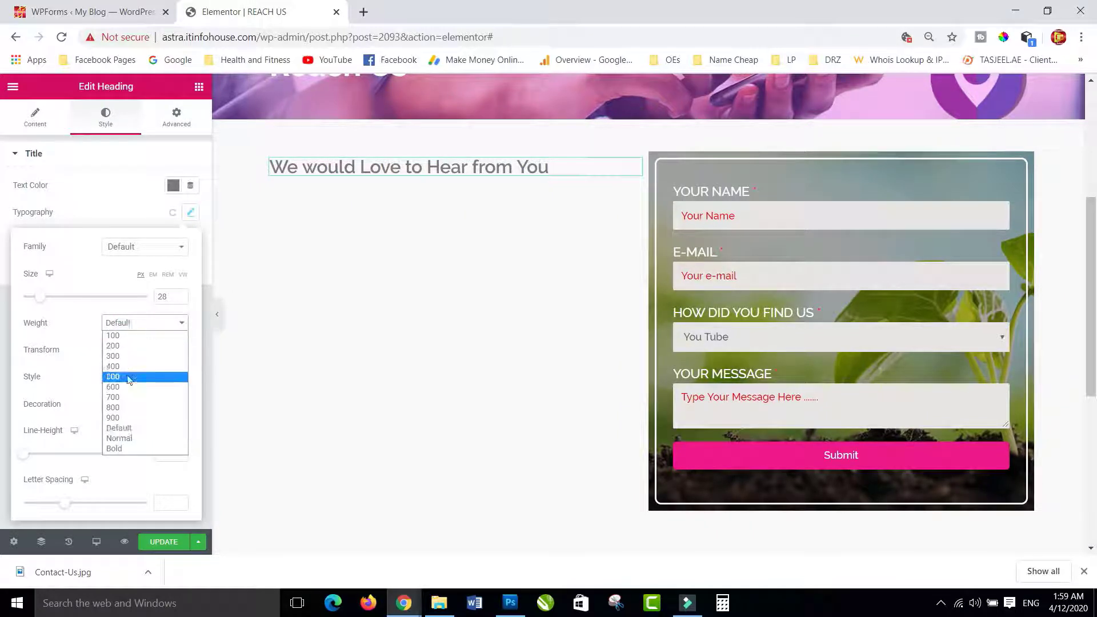
click(121, 407)
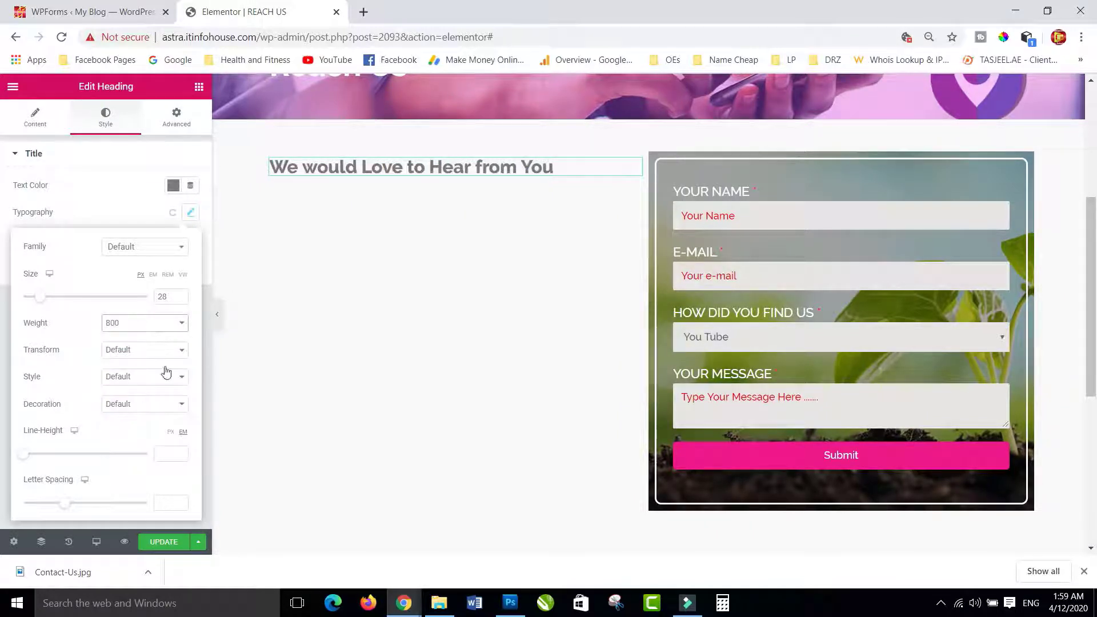
click(142, 323)
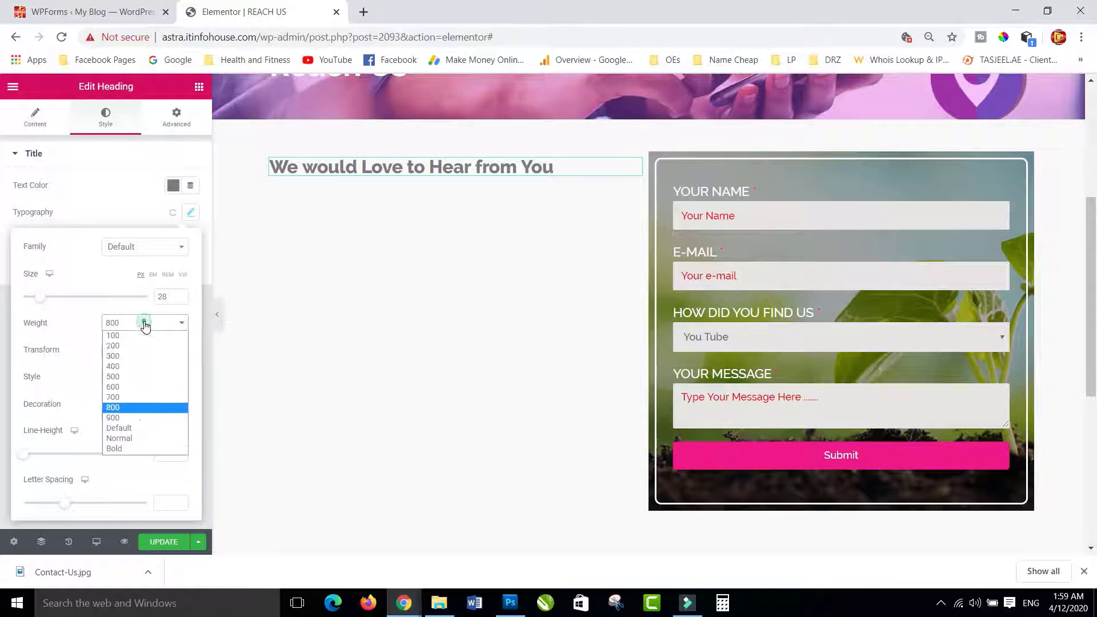
click(127, 397)
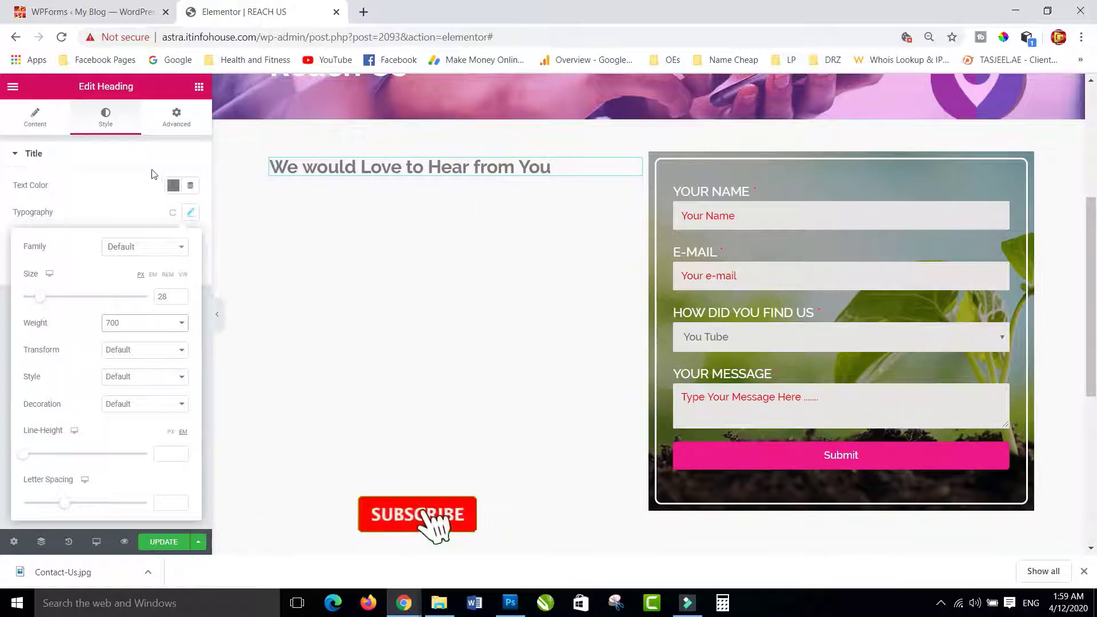
- Add a Text Editor block under the heading reading 'Please Write or call us with your question of comments'
click(199, 87)
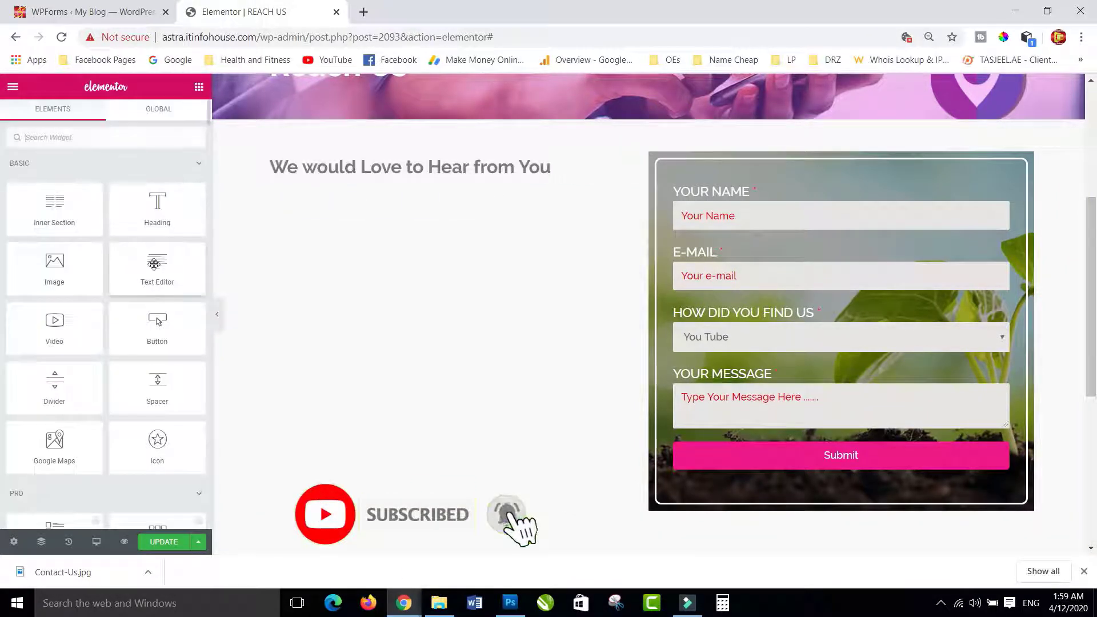
drag(152, 270, 379, 167)
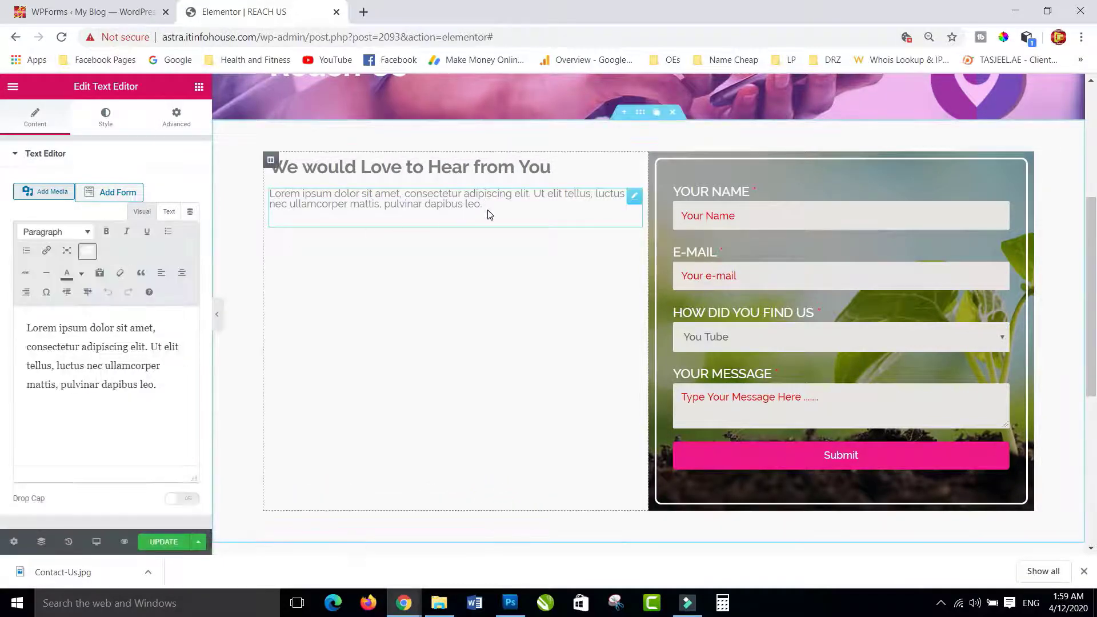
drag(487, 206, 266, 207)
drag(161, 386, 19, 315)
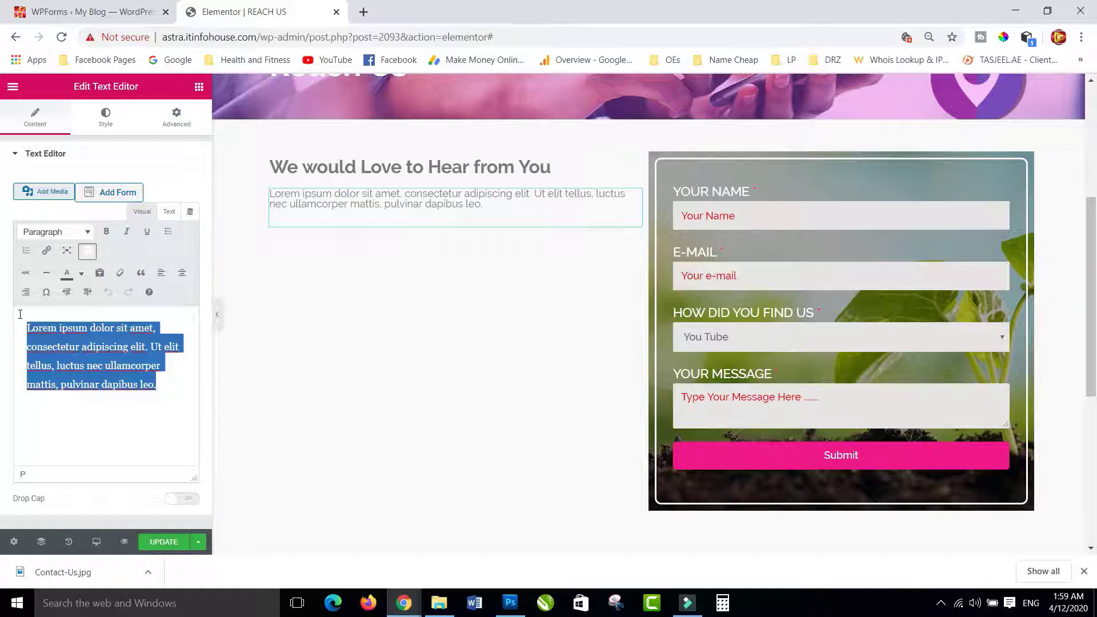
text(Pl)
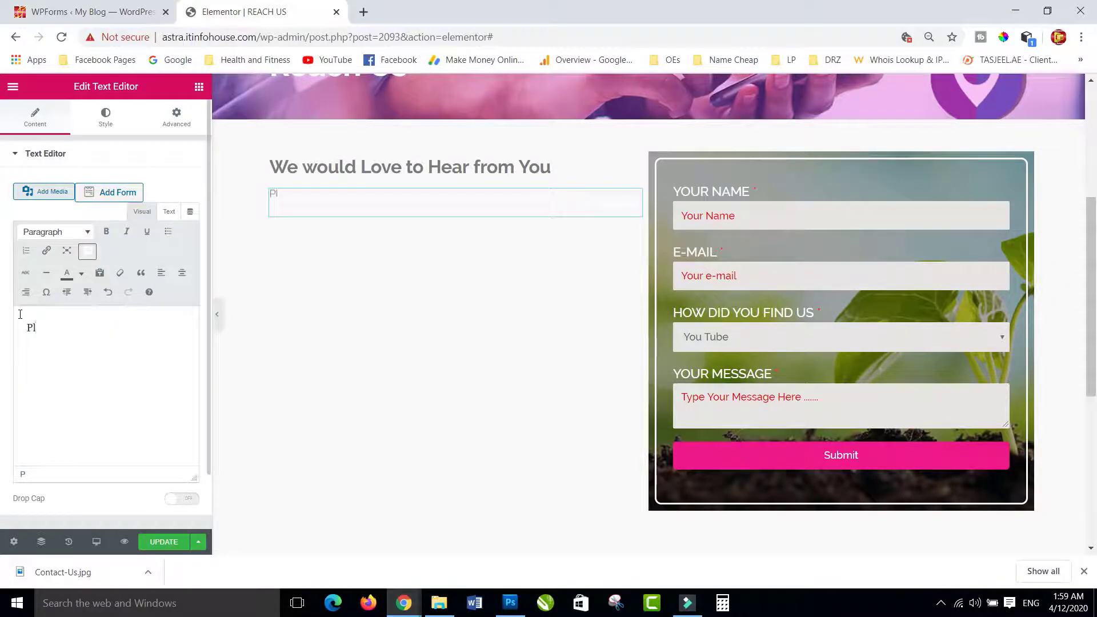
text(ease Write o)
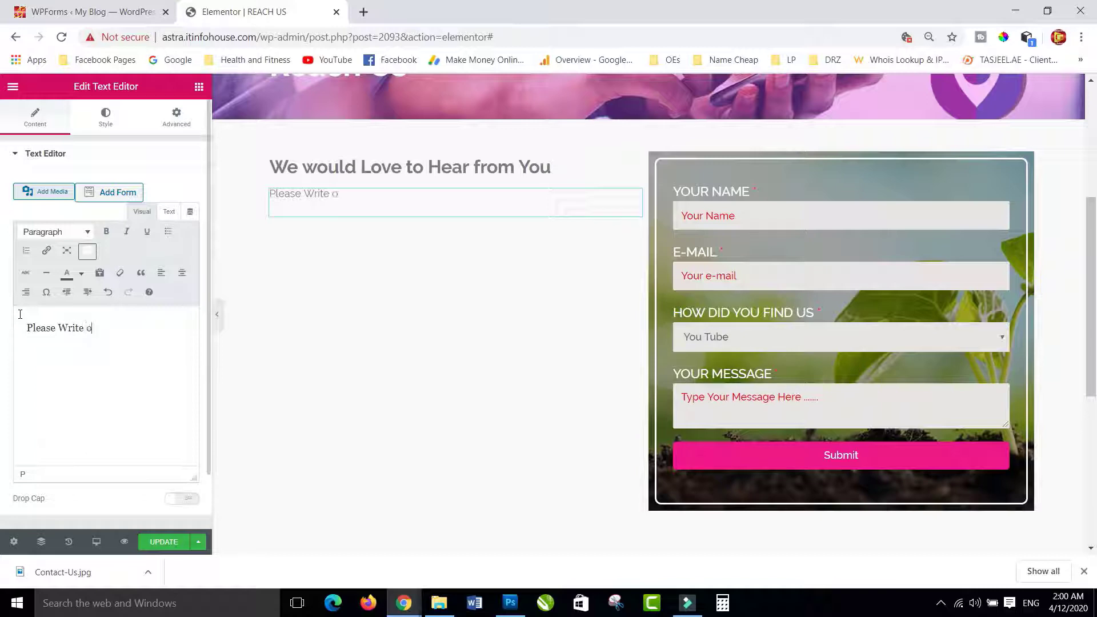
text(r call us with )
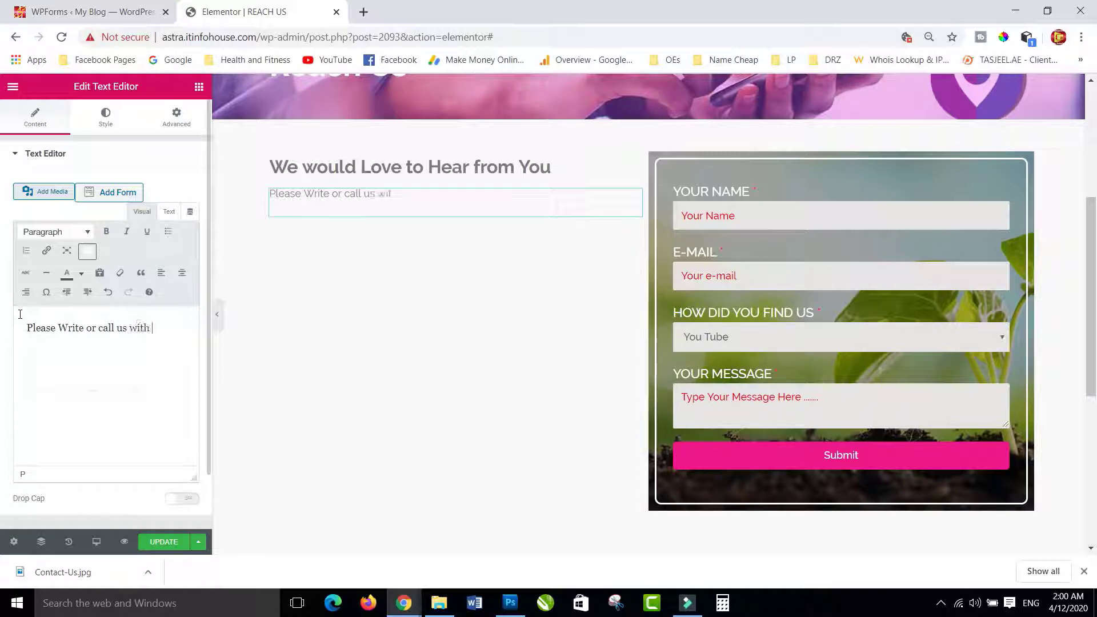
text(your qu)
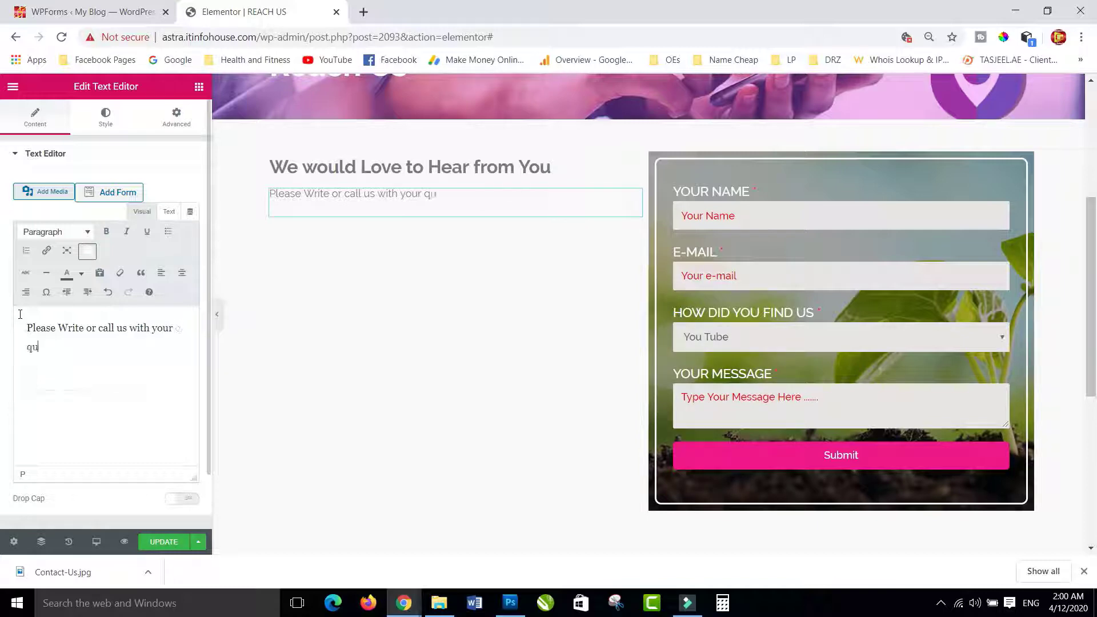
text(estion of commn)
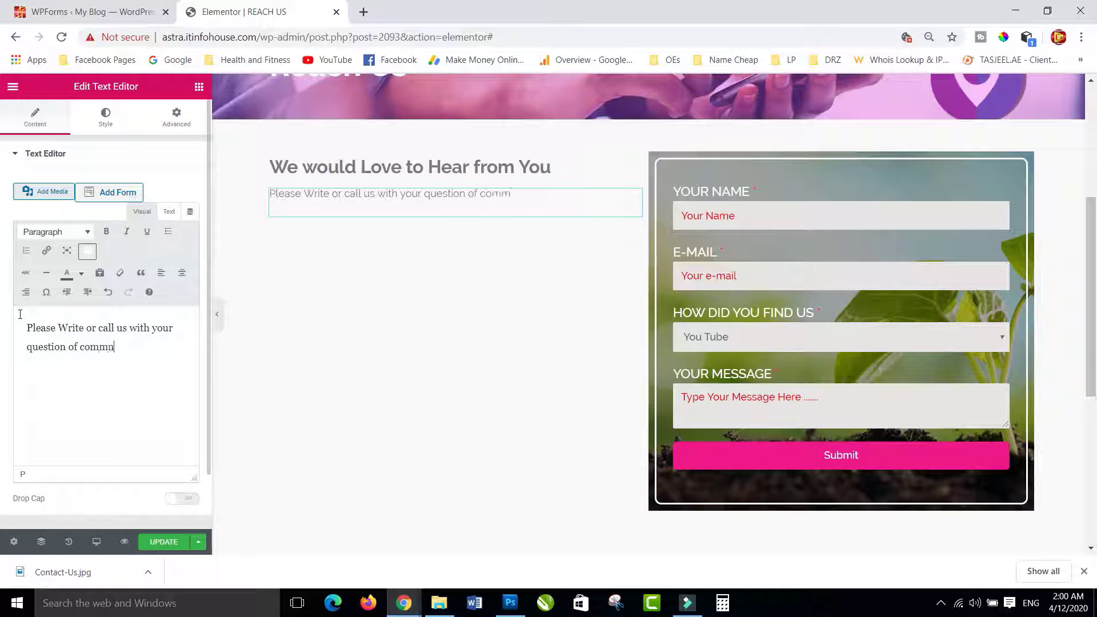
key(BackSpace)
text(ents)
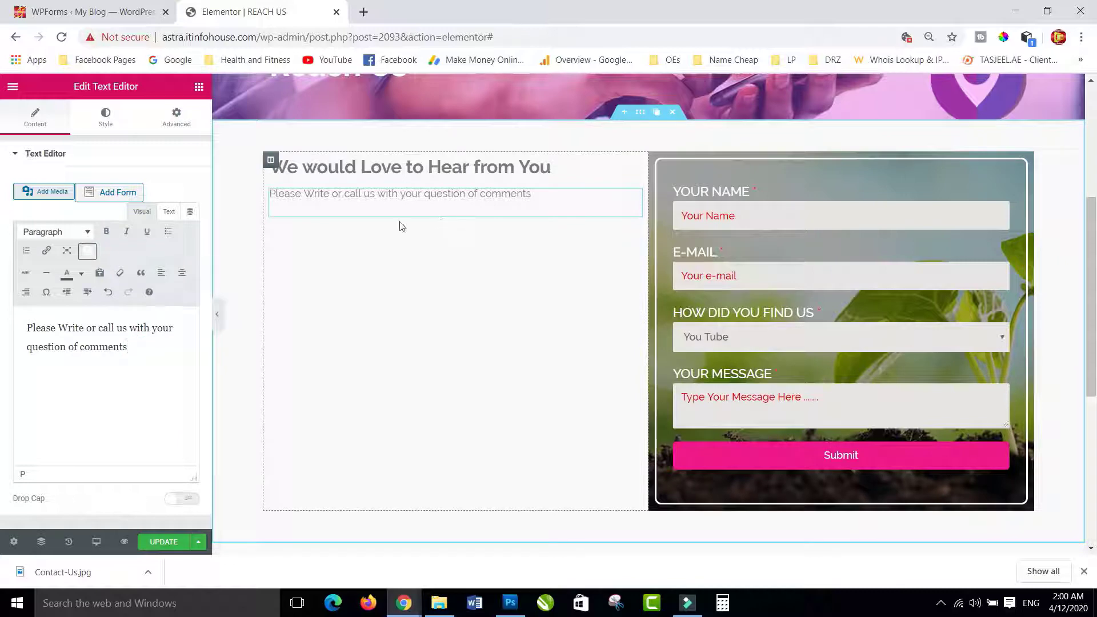
- Add a Heading widget below the subtitle and retitle it 'Address:'
click(199, 86)
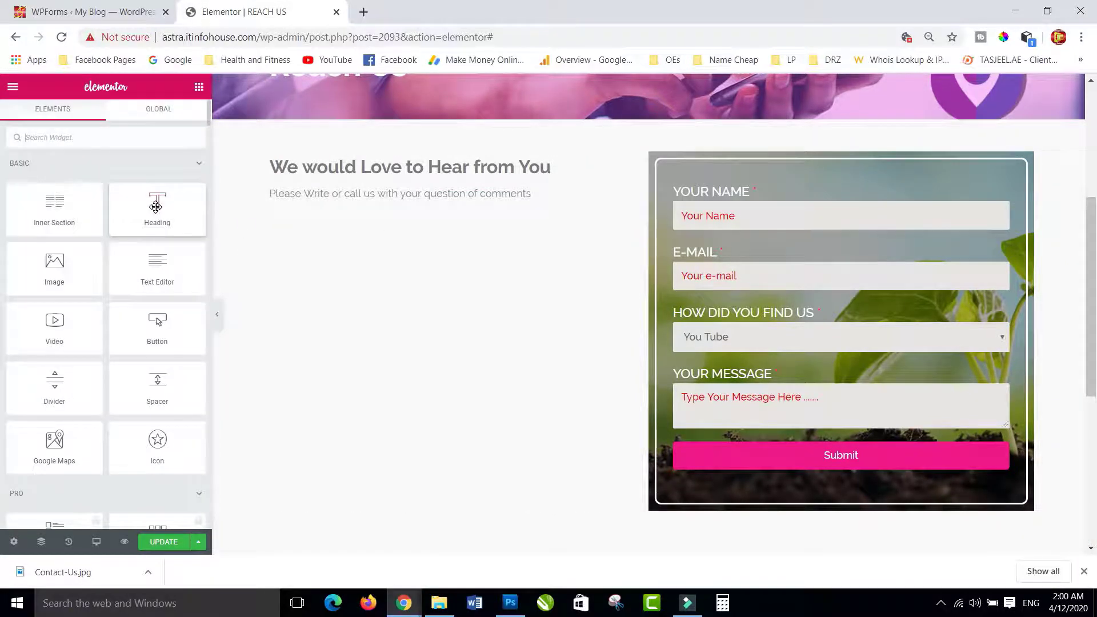
drag(158, 198, 362, 207)
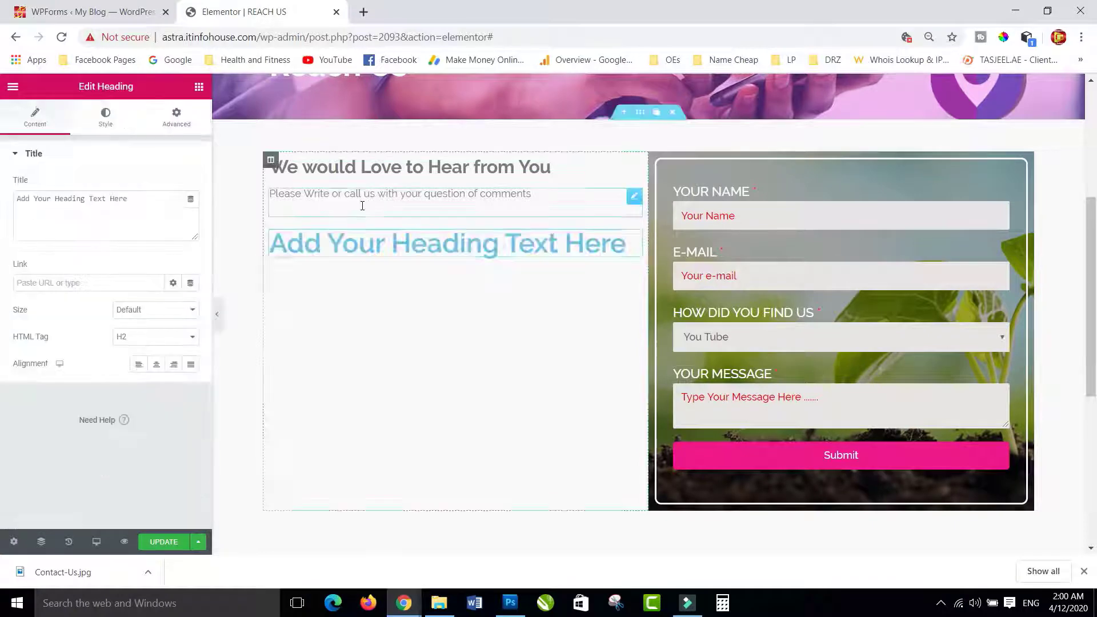
triple_click(156, 200)
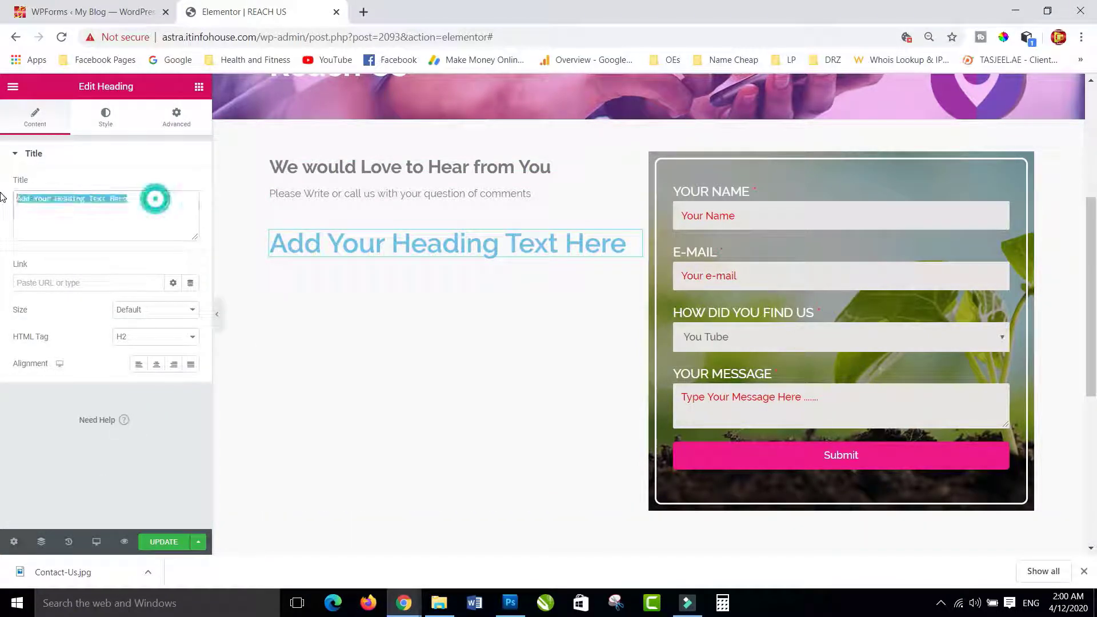
text(Address:)
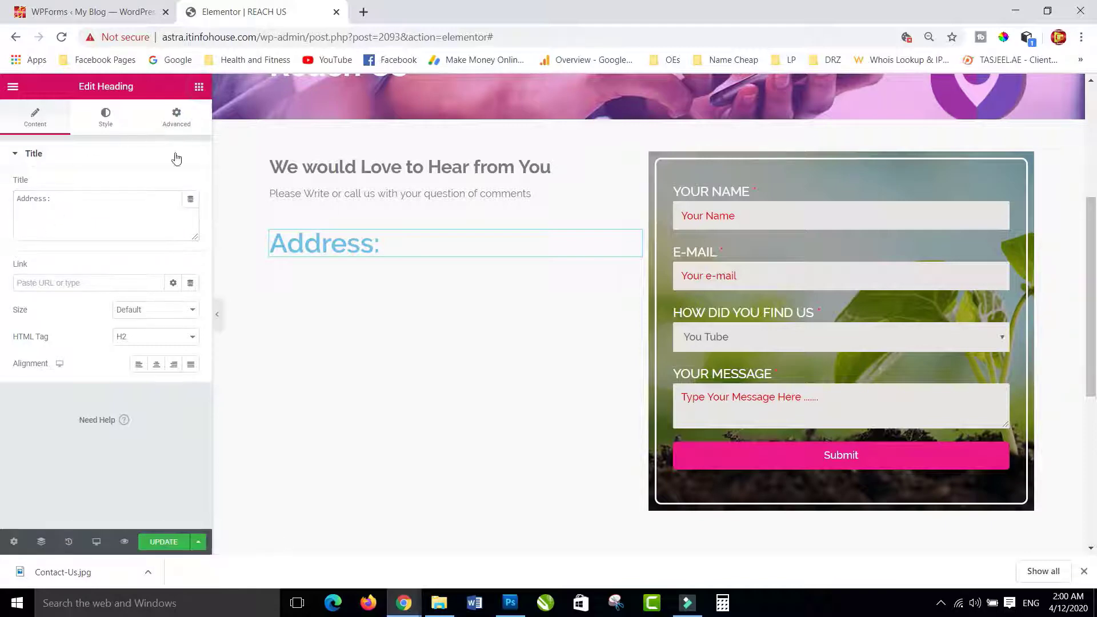
click(198, 87)
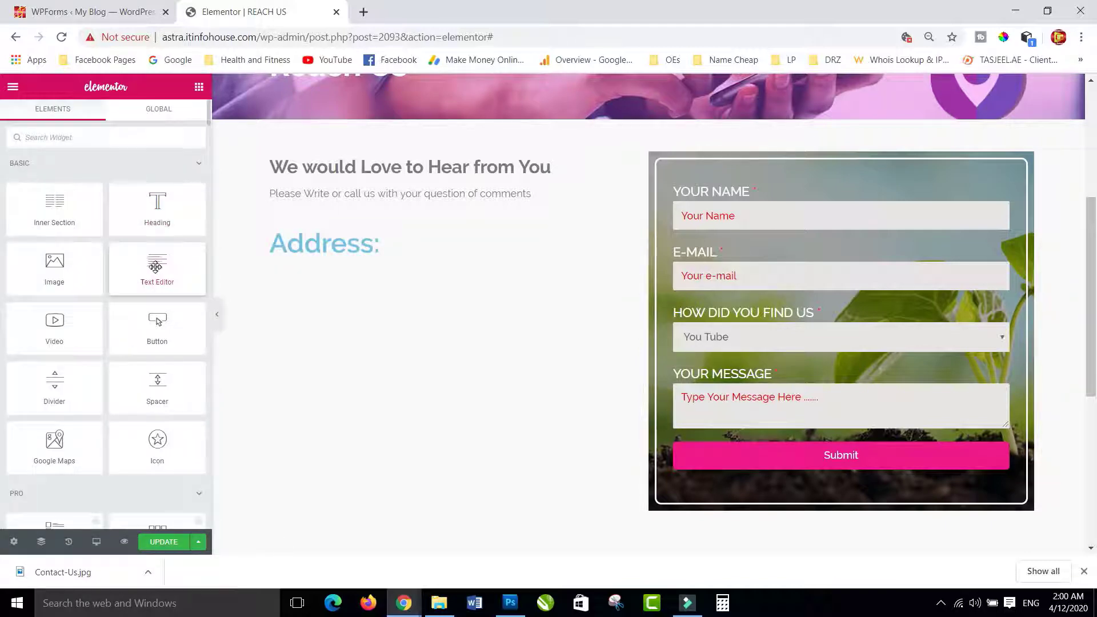
- Add a text block under 'Address:' with the office's full postal address and P.O. box
drag(155, 266, 309, 257)
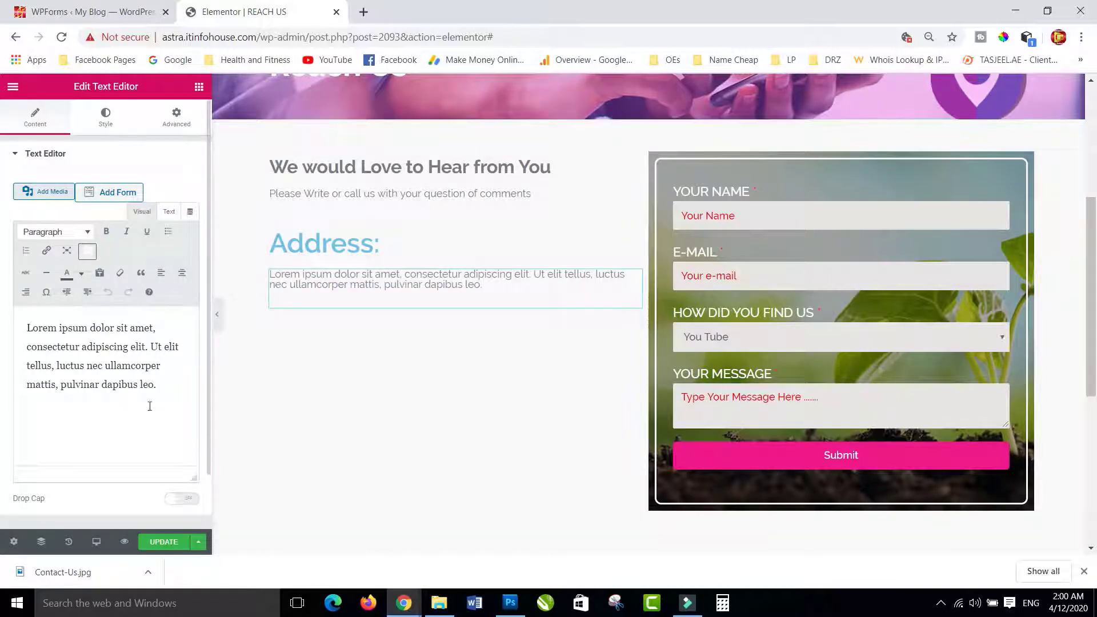
drag(166, 394, 11, 329)
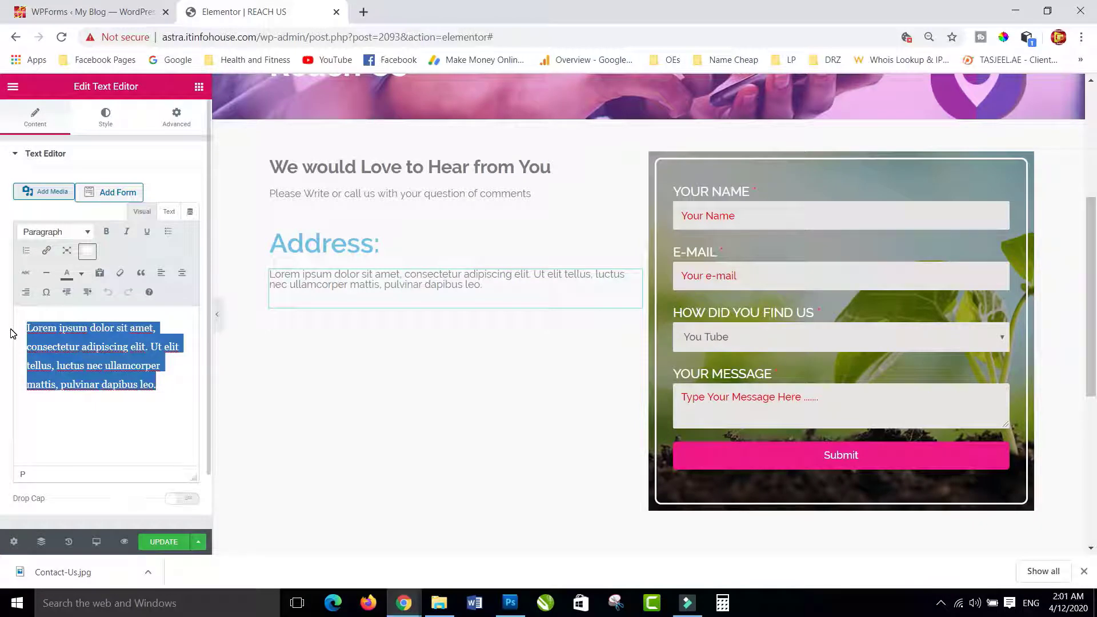
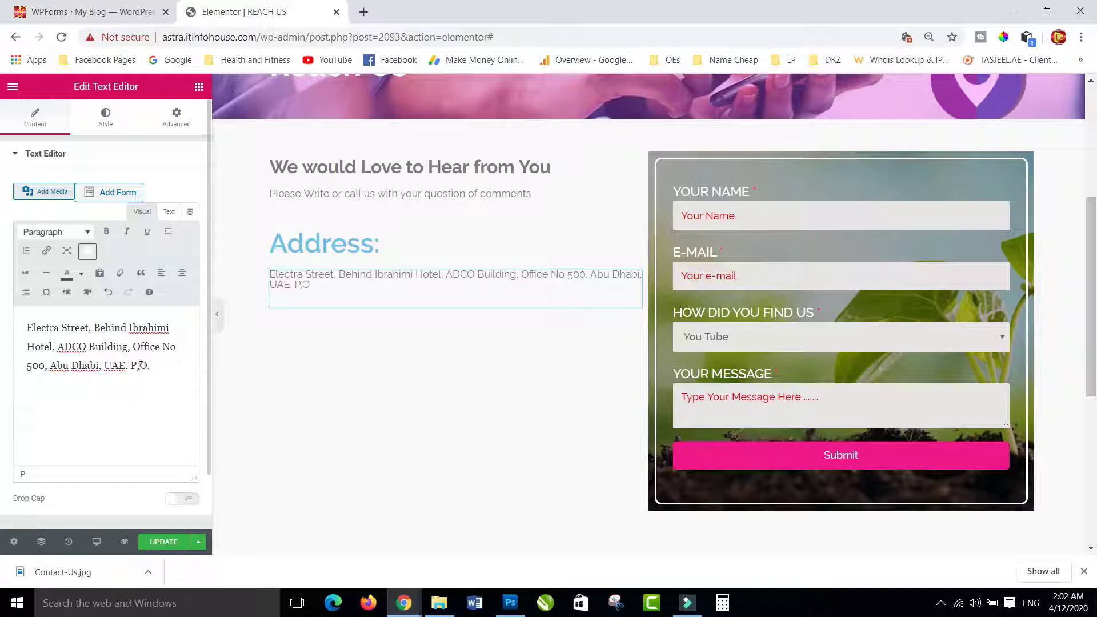
key(BackSpace)
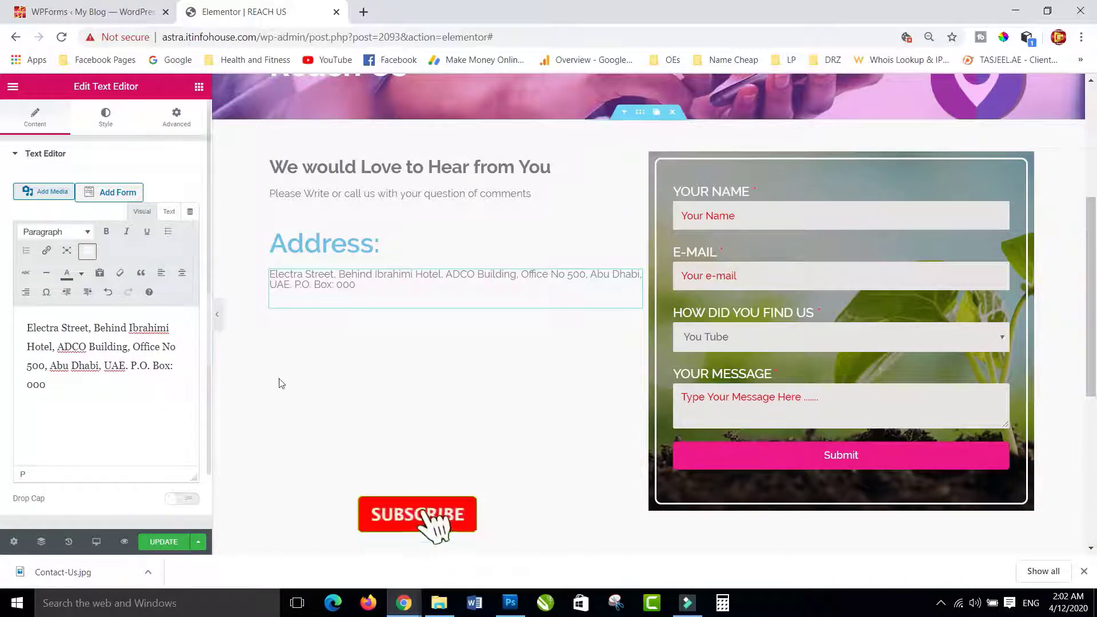
click(321, 244)
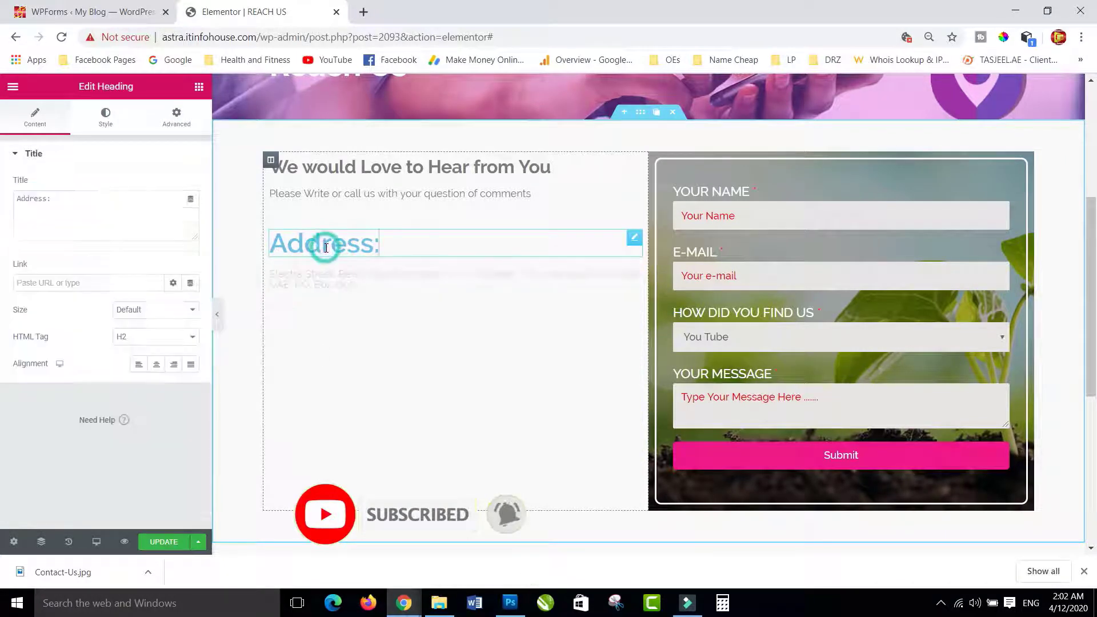
- Make the 'Address:' heading text grey
click(106, 117)
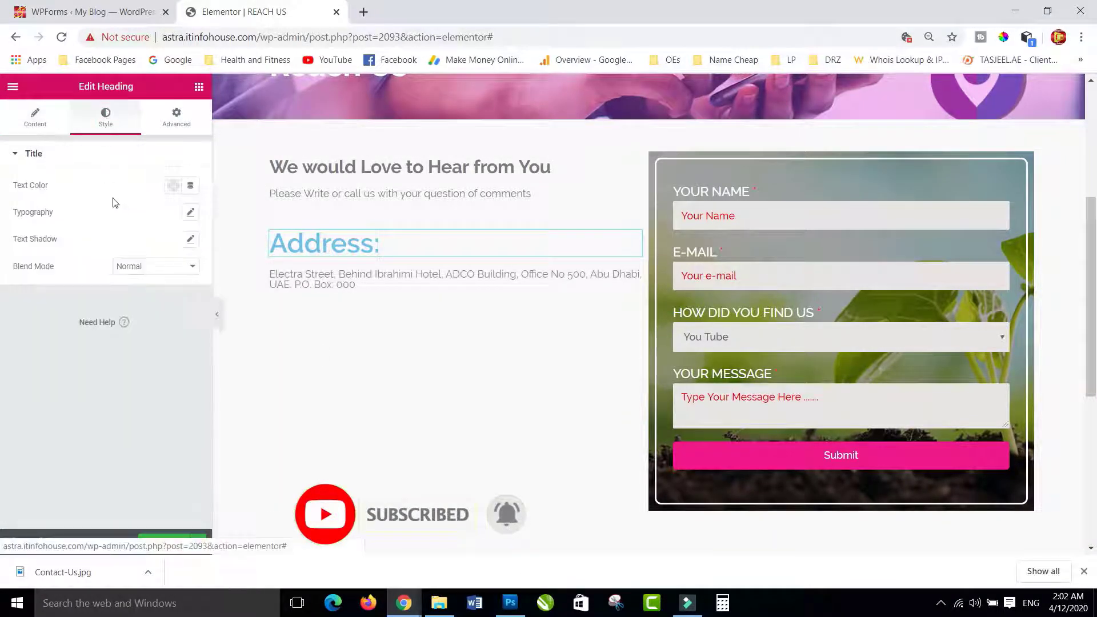
click(173, 188)
click(65, 216)
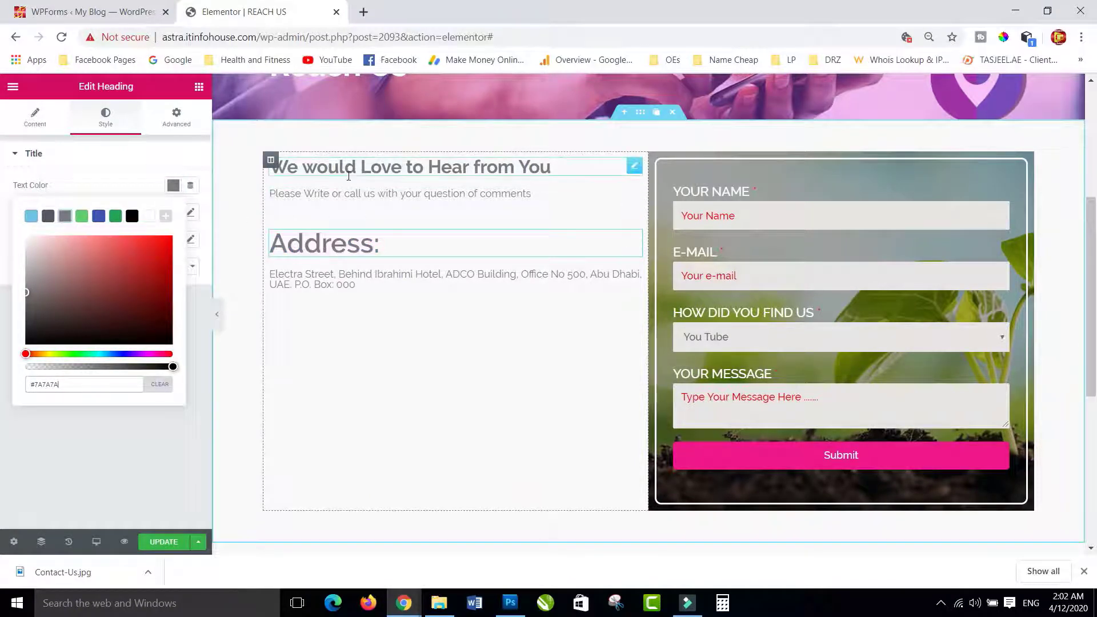
click(173, 186)
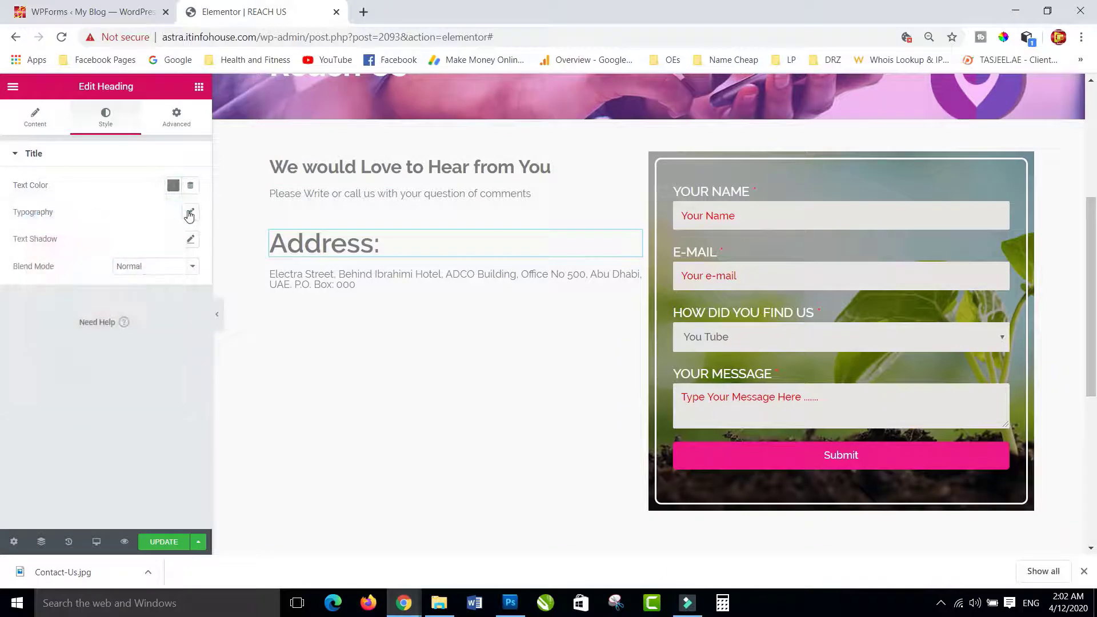
- Set the 'Address:' heading typography to Raleway, weight 500, size 24
click(190, 212)
click(143, 250)
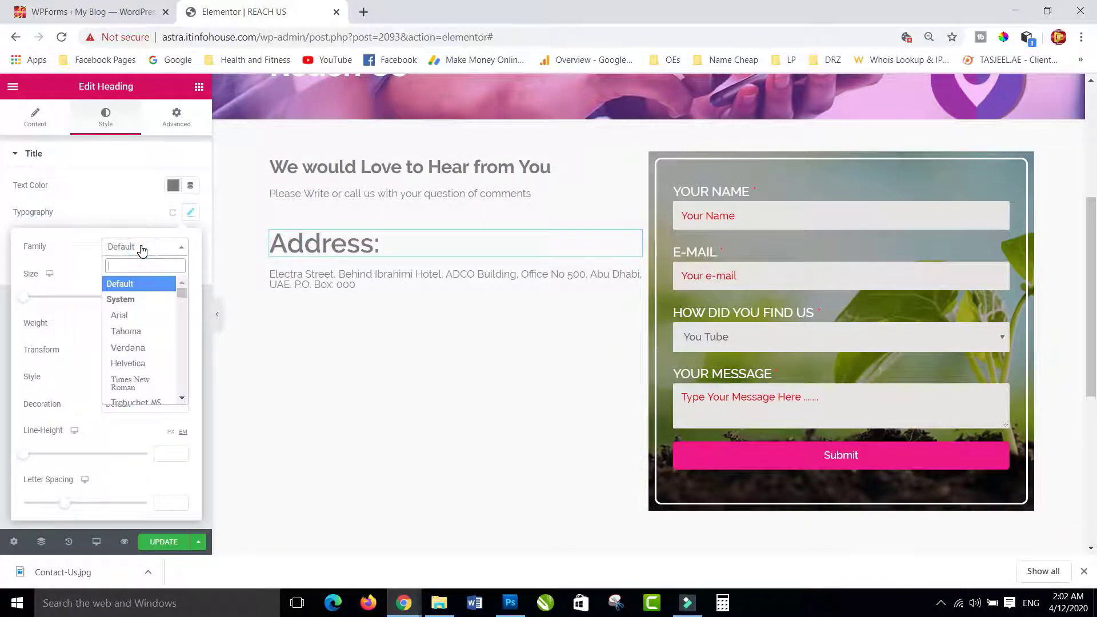
text(rale)
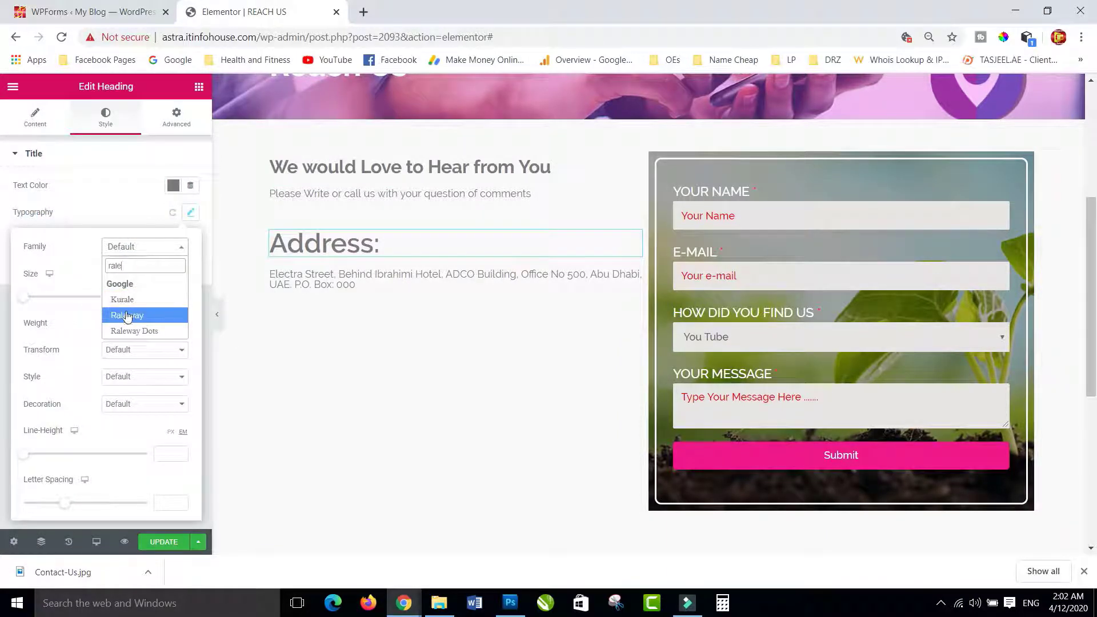
click(124, 313)
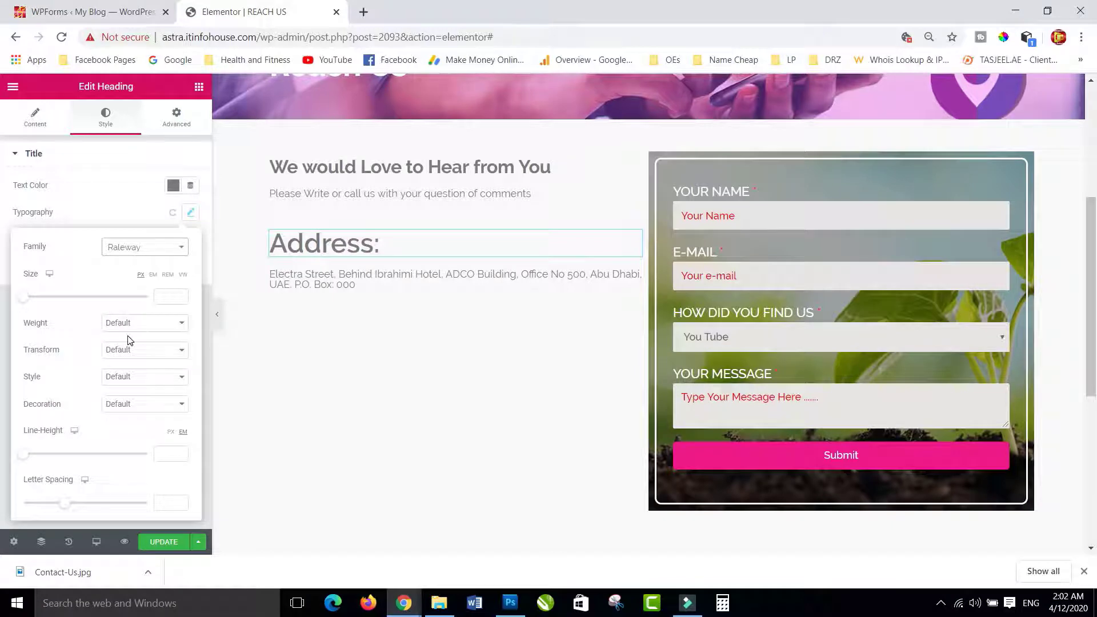
click(135, 322)
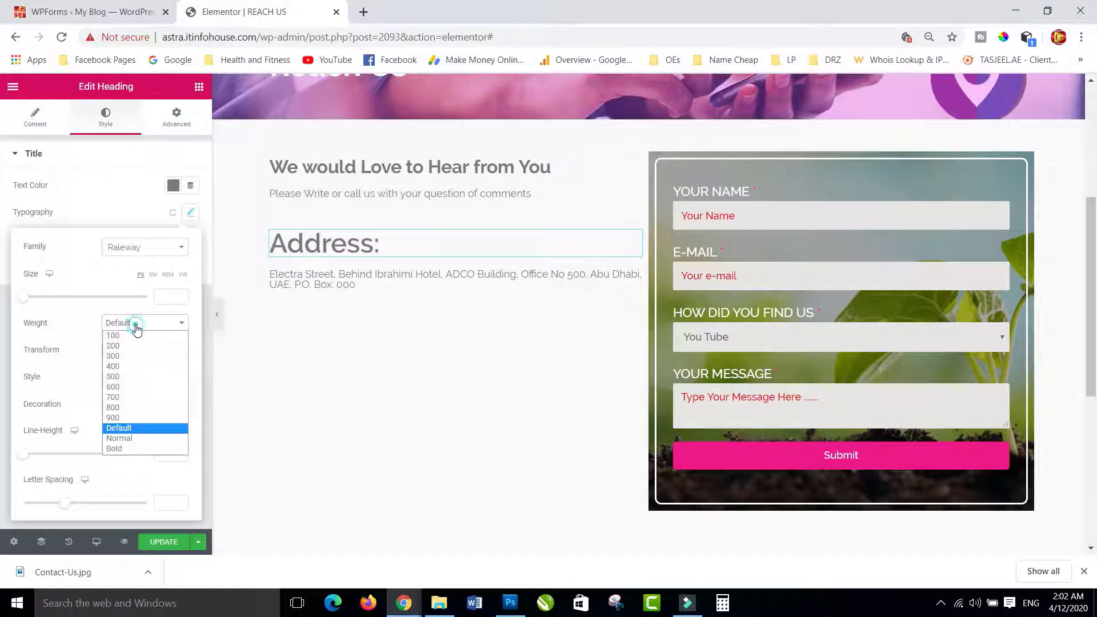
click(122, 376)
click(190, 212)
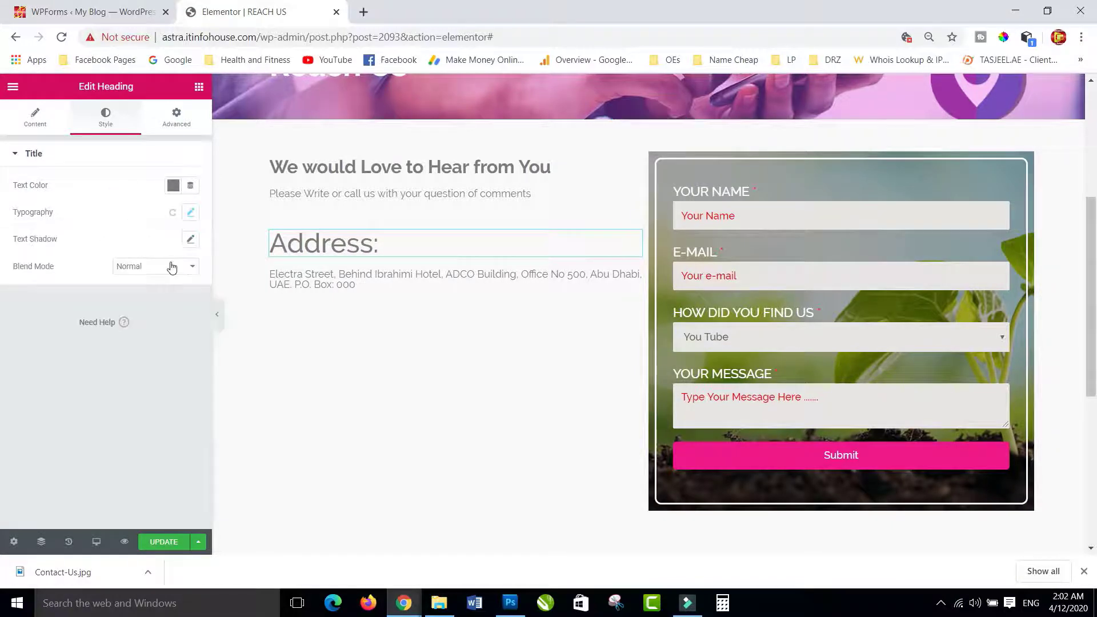
click(191, 212)
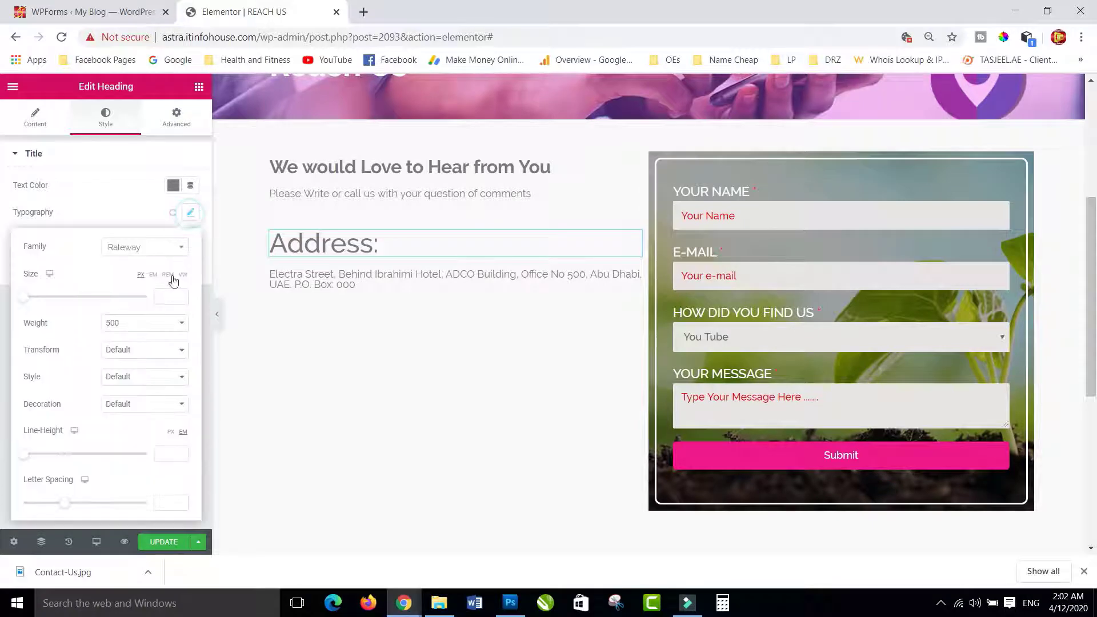
click(169, 296)
text(1)
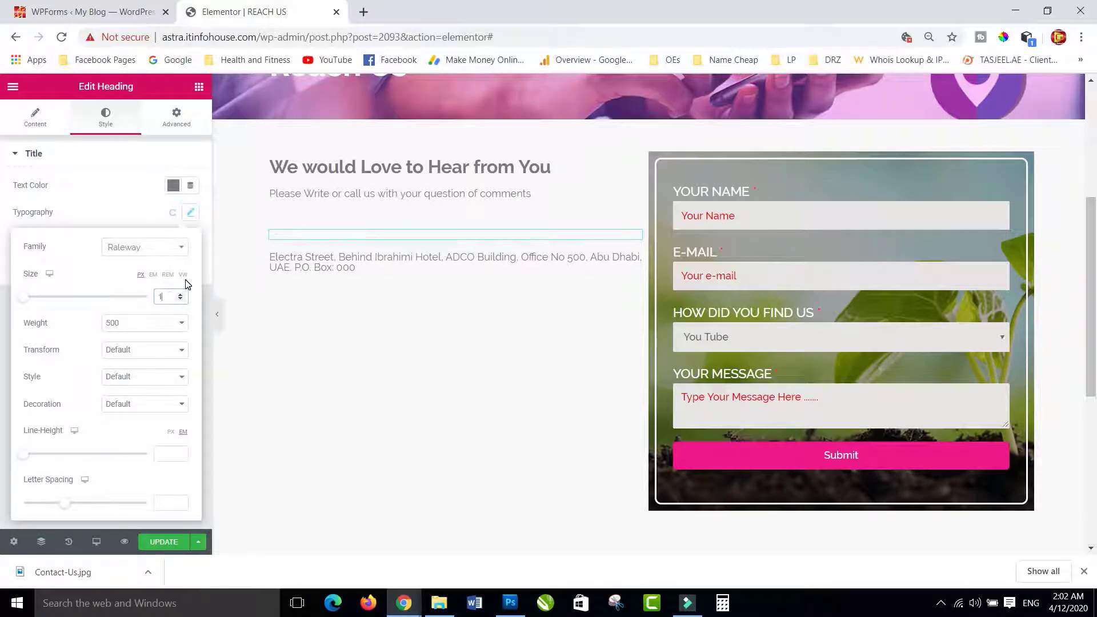
key(BackSpace)
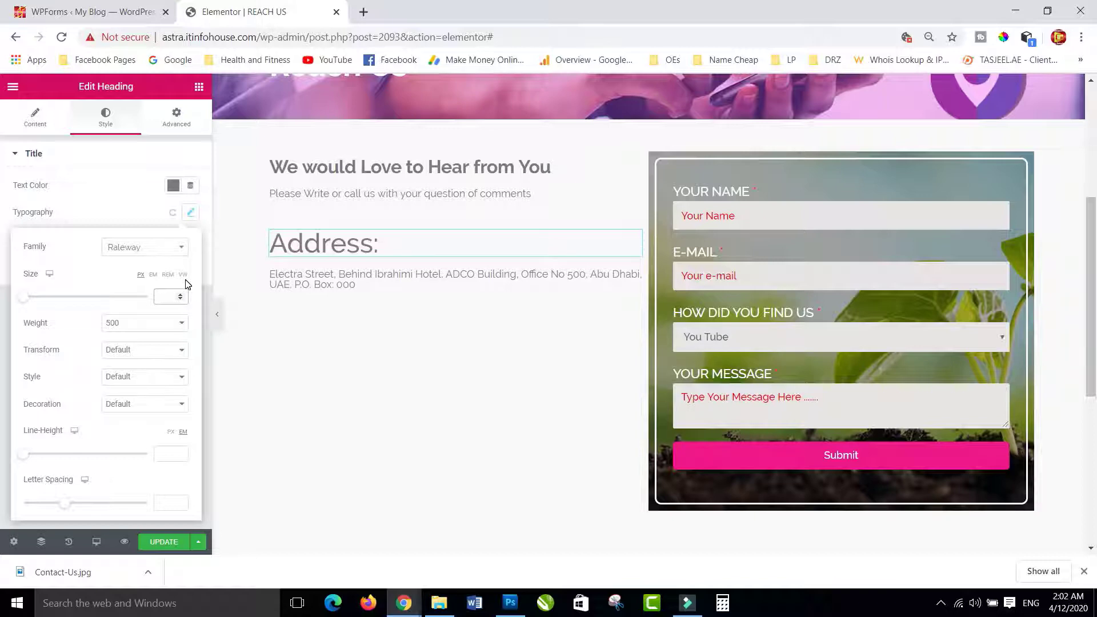
text(24)
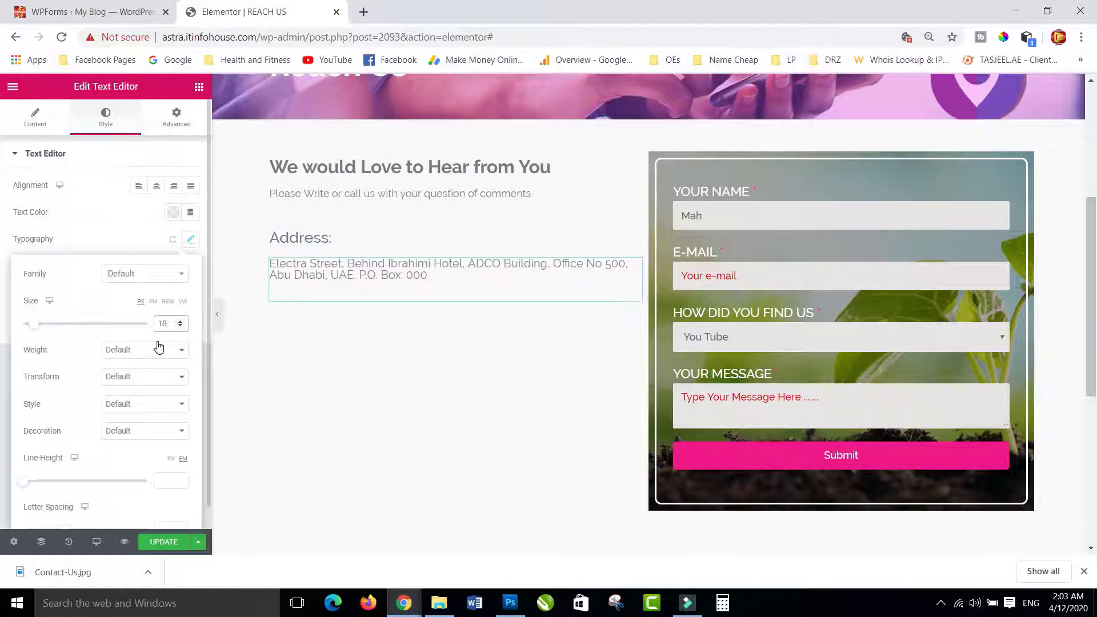
- Set the address paragraph's line height to 1.5
click(380, 262)
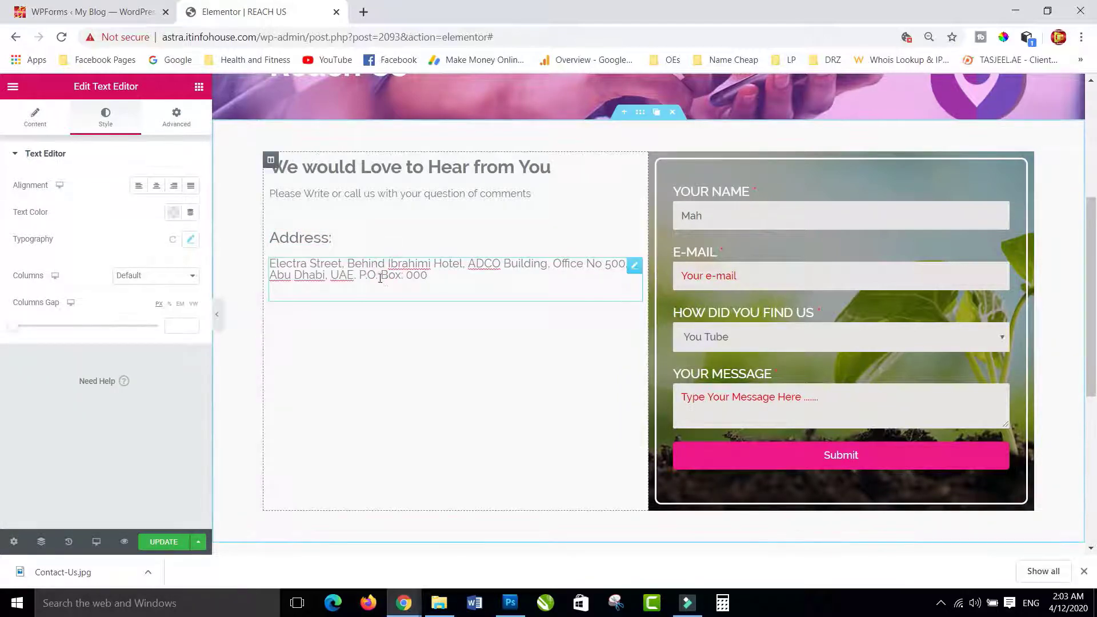
click(192, 243)
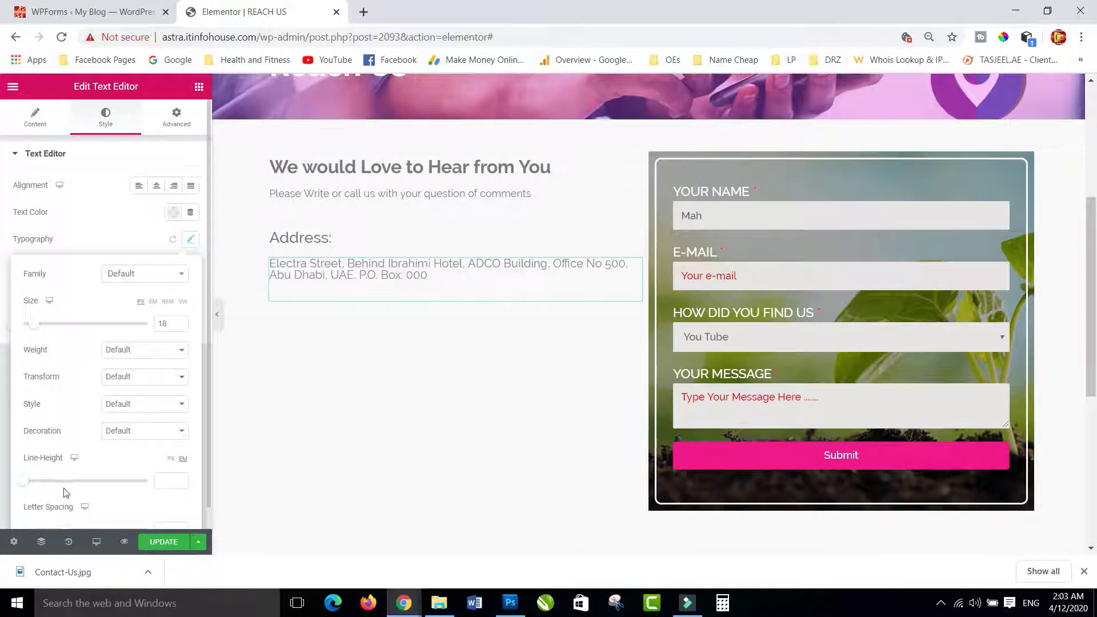
click(162, 482)
text(1.5)
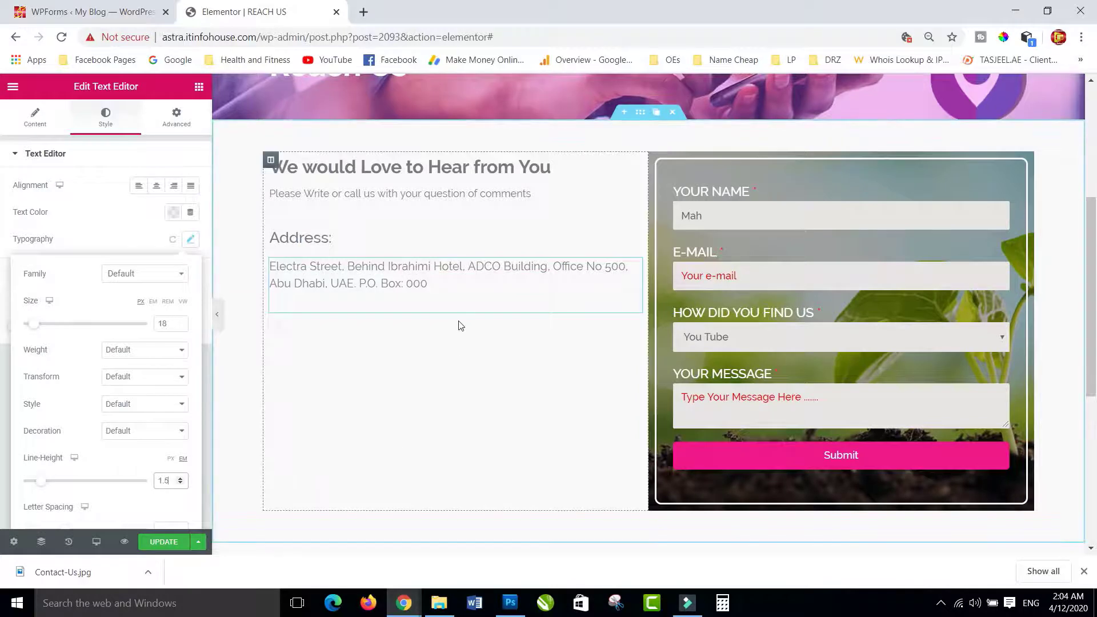
click(311, 310)
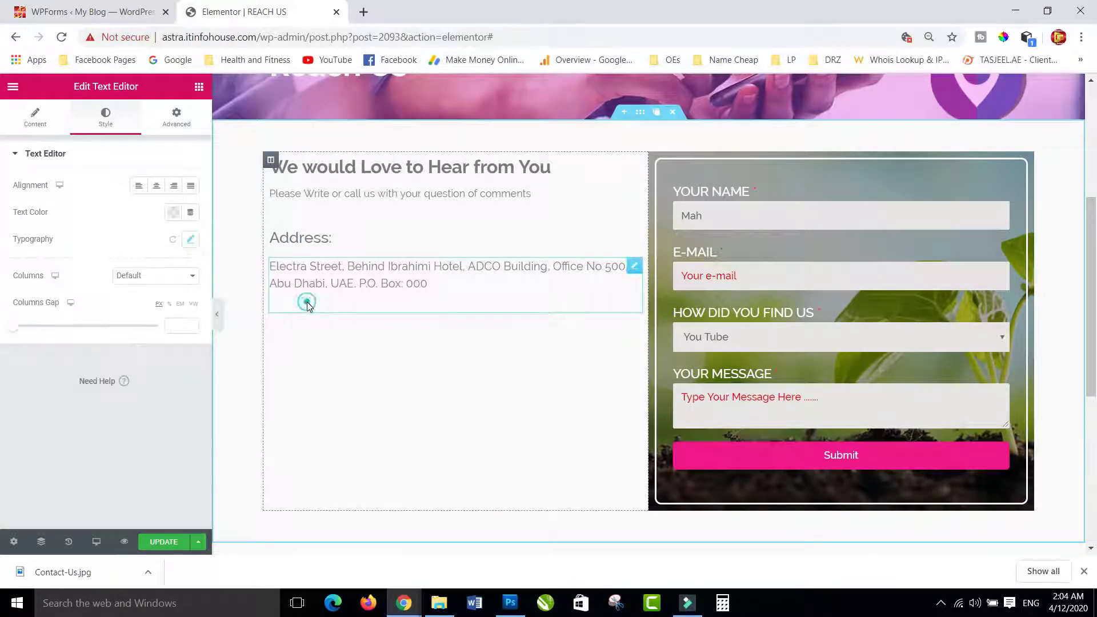
- Open the address paragraph's content settings for editing
click(428, 284)
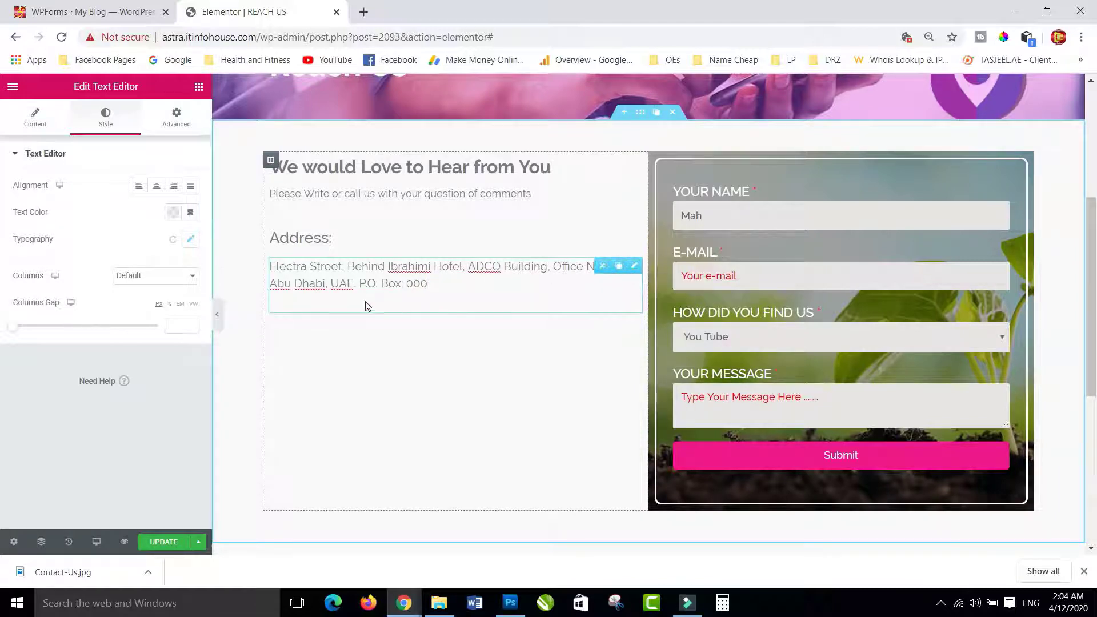
click(635, 265)
click(635, 266)
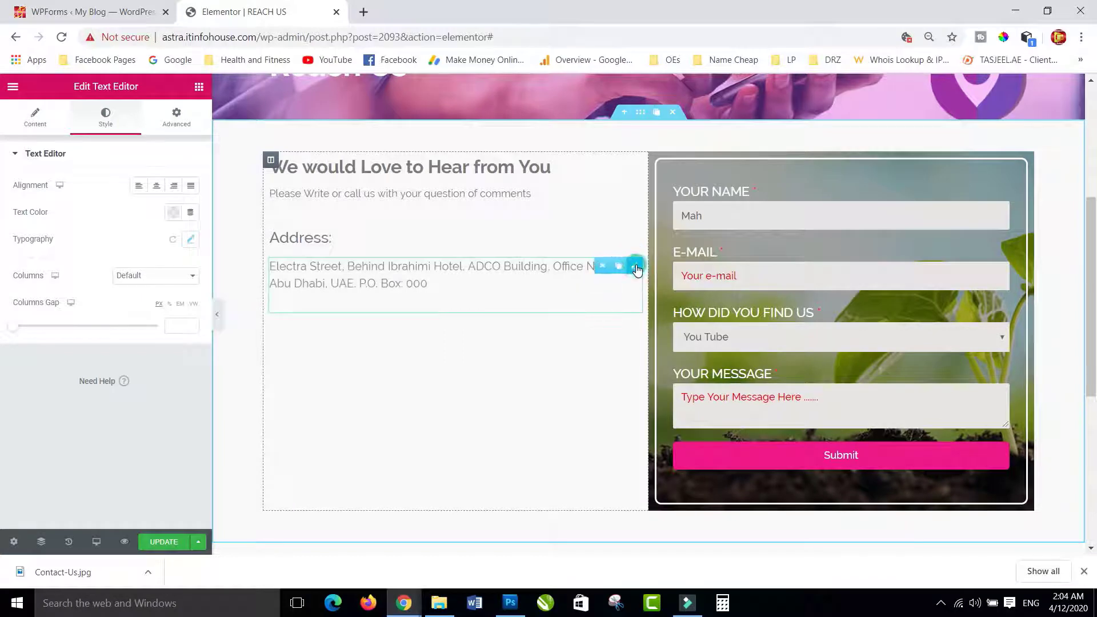
click(33, 117)
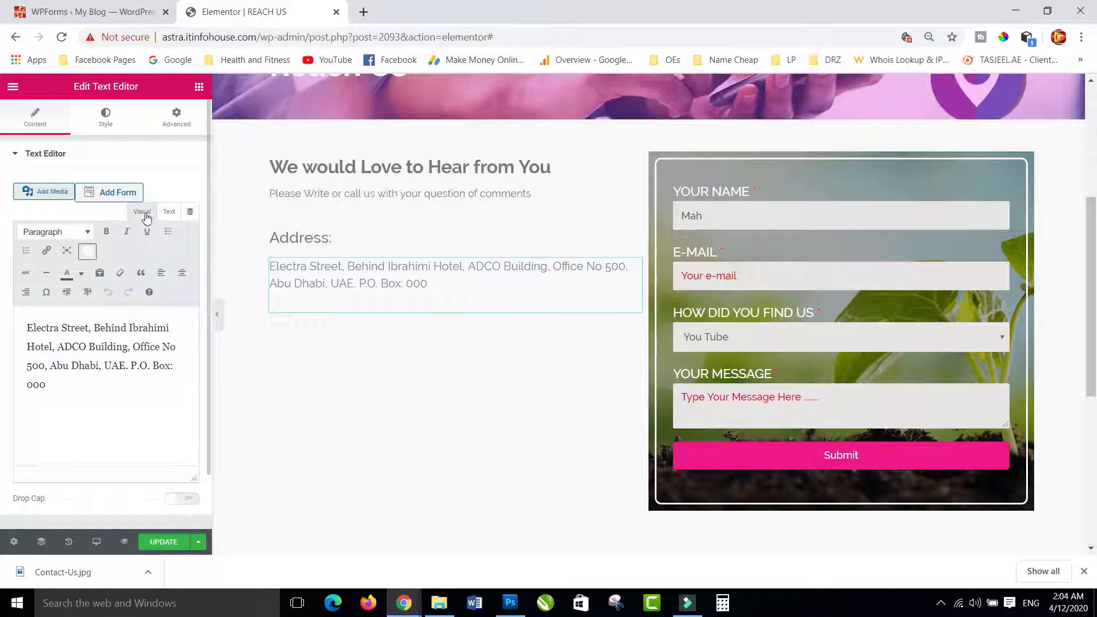
- Append a period to the end of the address text in the HTML view
click(167, 212)
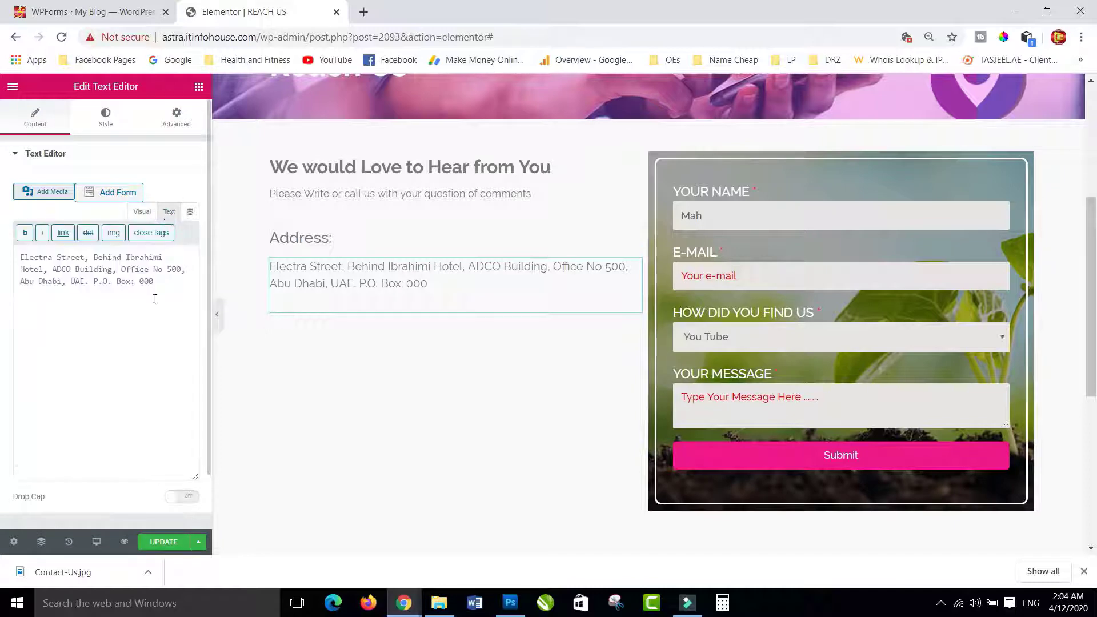
click(165, 286)
text(.)
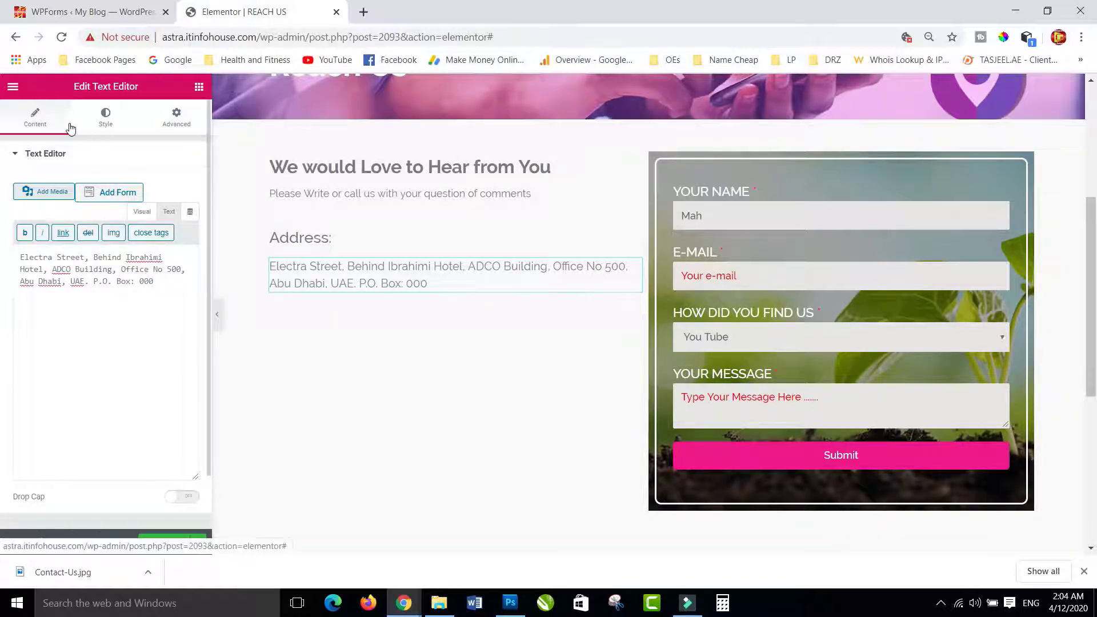
click(141, 212)
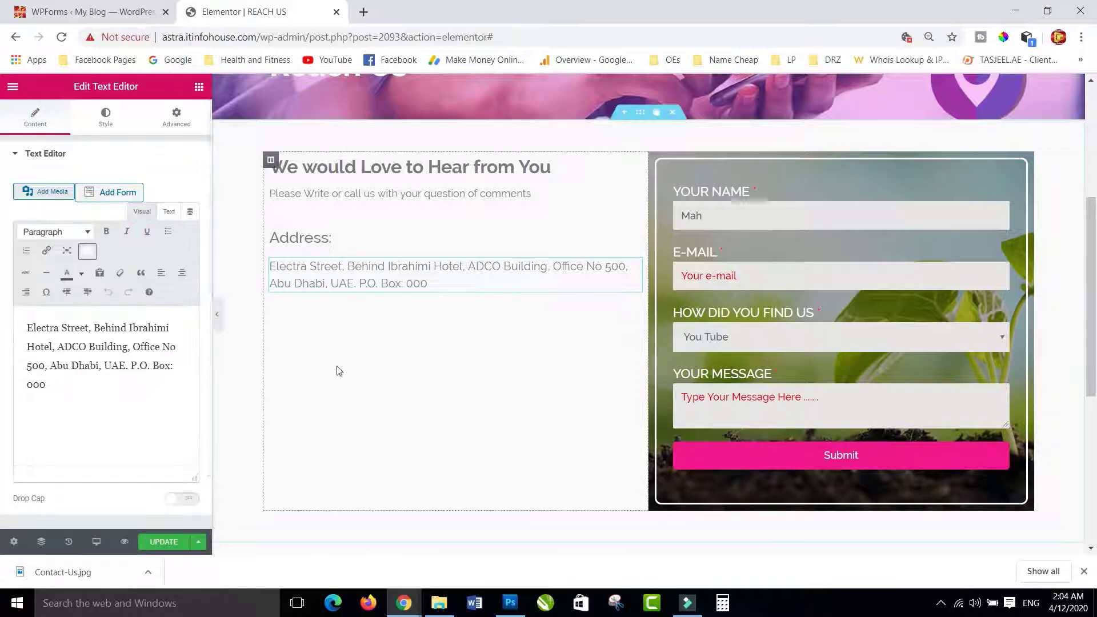
click(295, 320)
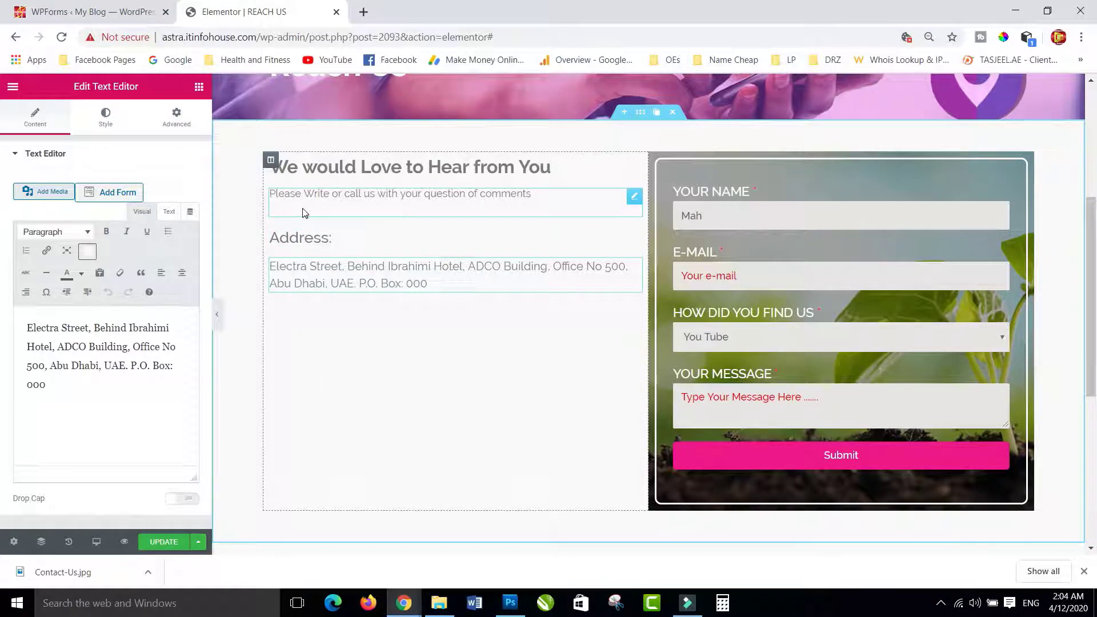
- Edit the subtitle line's HTML to remove the extra space beneath it
click(331, 215)
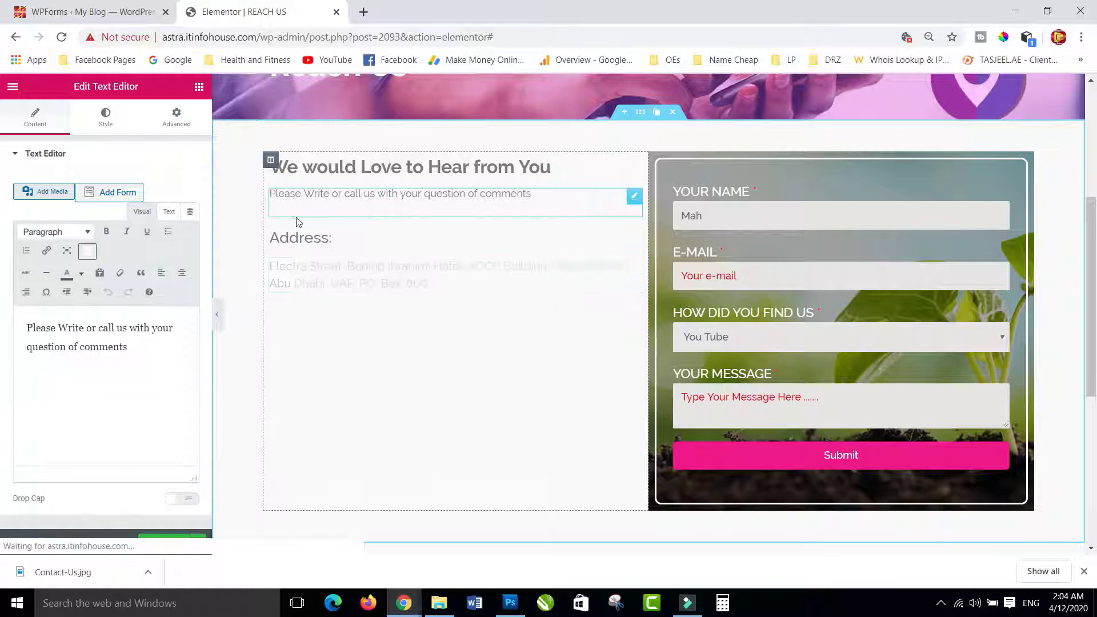
click(169, 211)
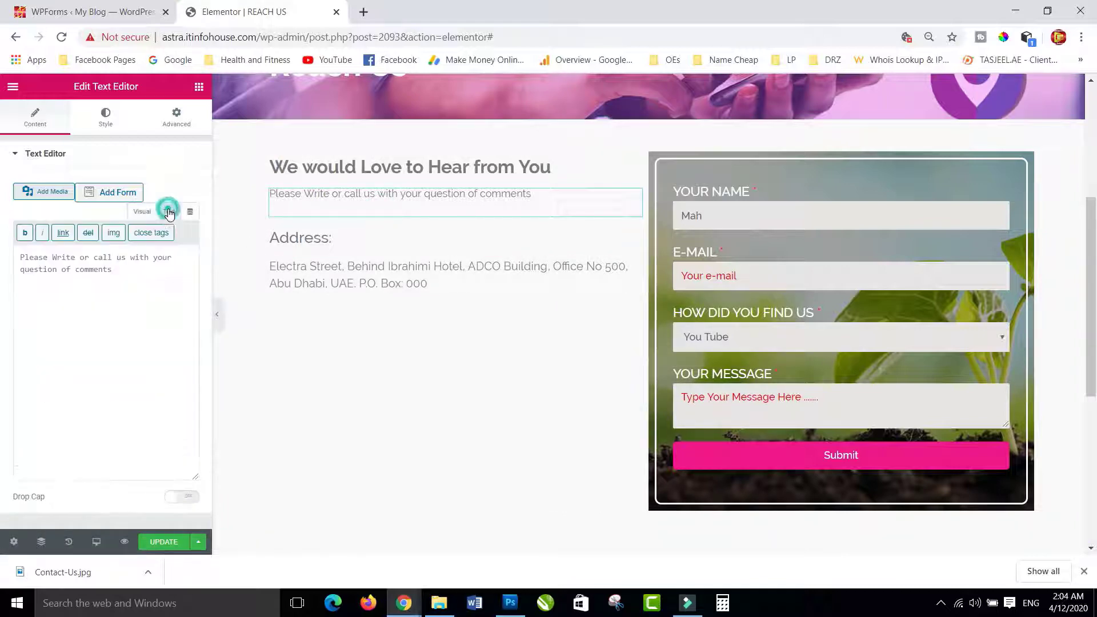
click(131, 277)
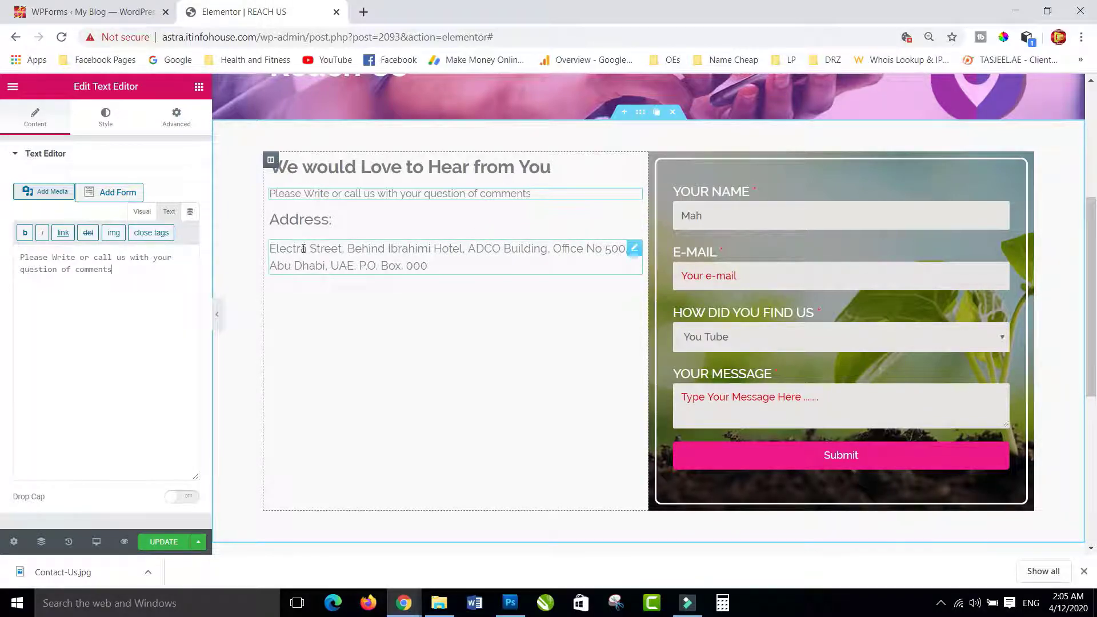
click(304, 249)
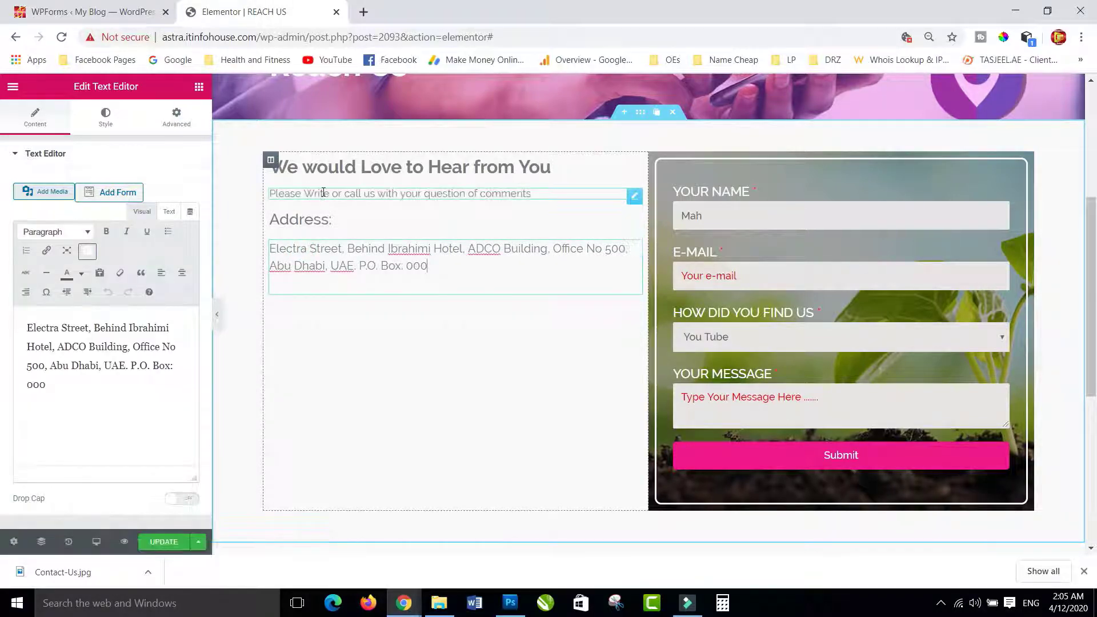
- Copy the address text widget and paste its style onto the subtitle line
right_click(313, 253)
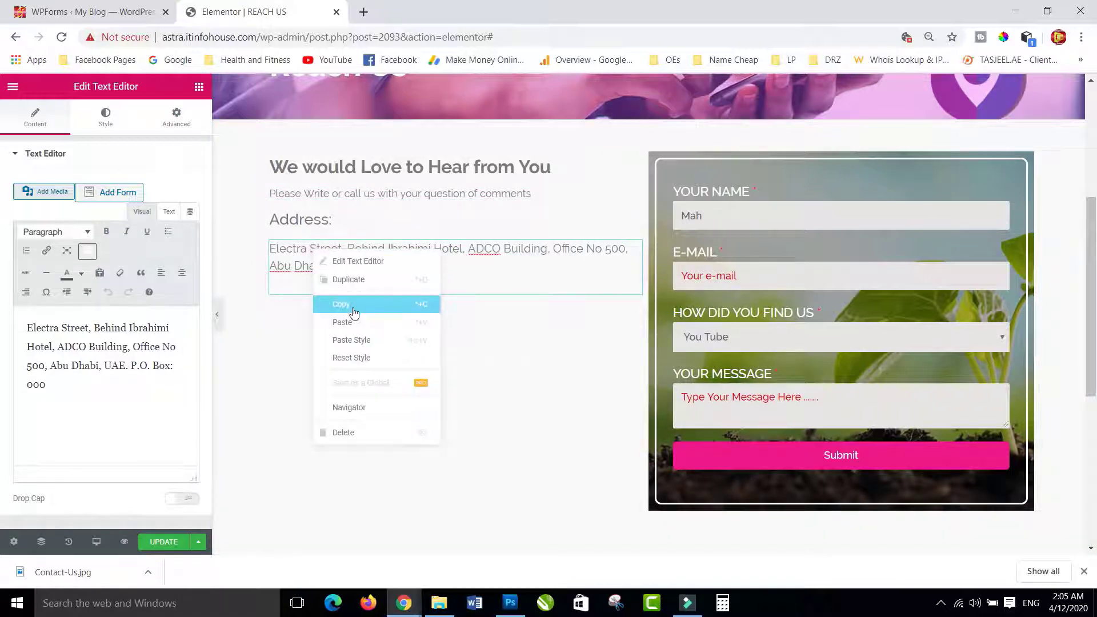
click(349, 305)
click(345, 196)
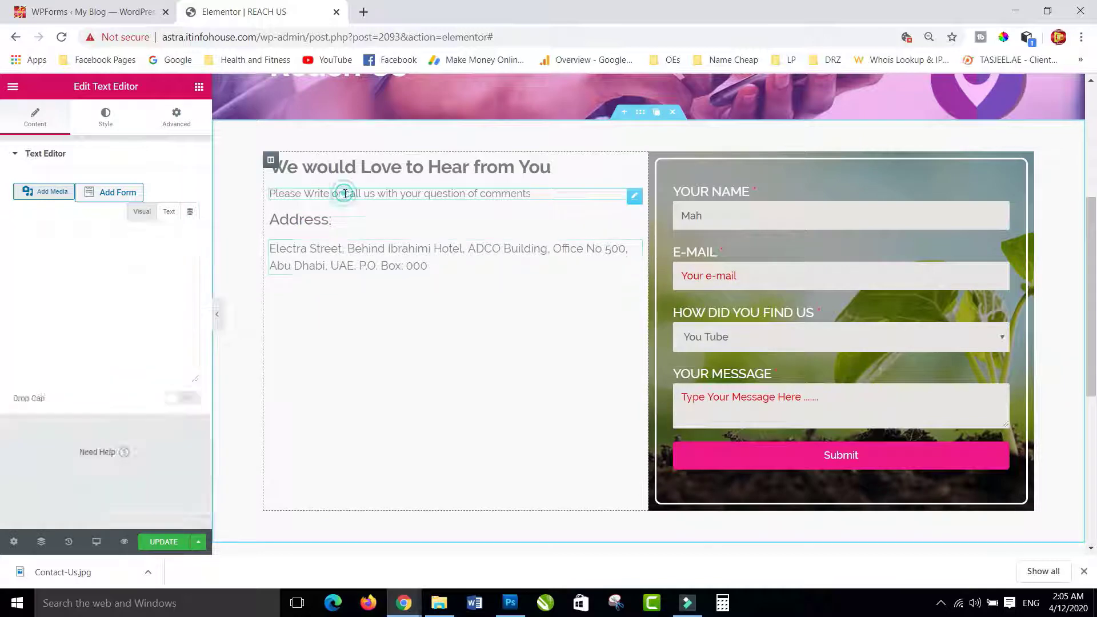
right_click(346, 196)
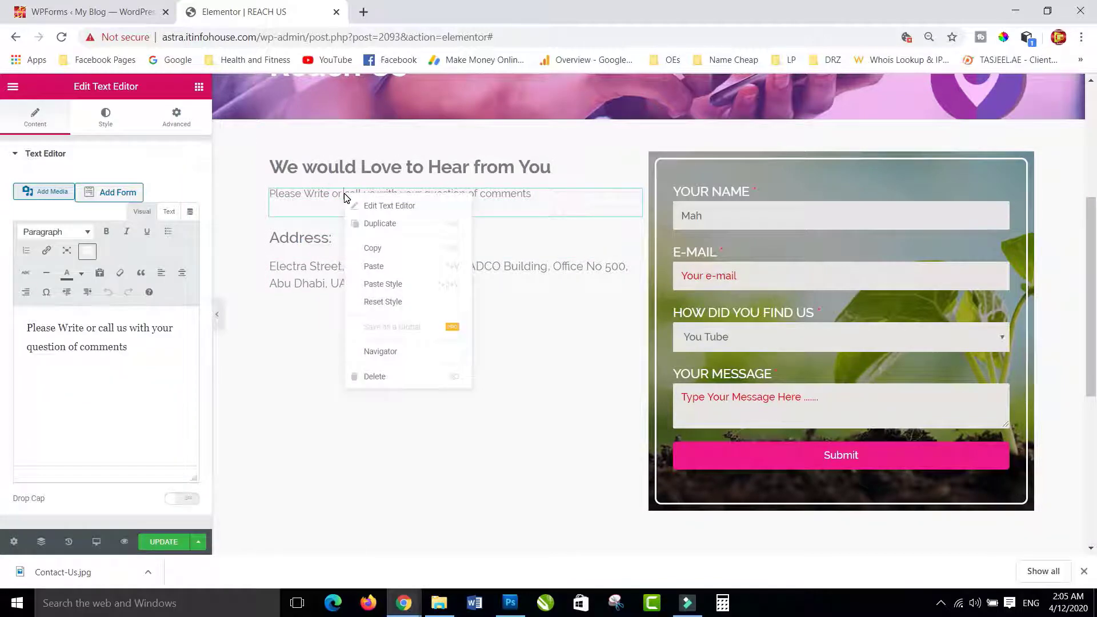
click(378, 283)
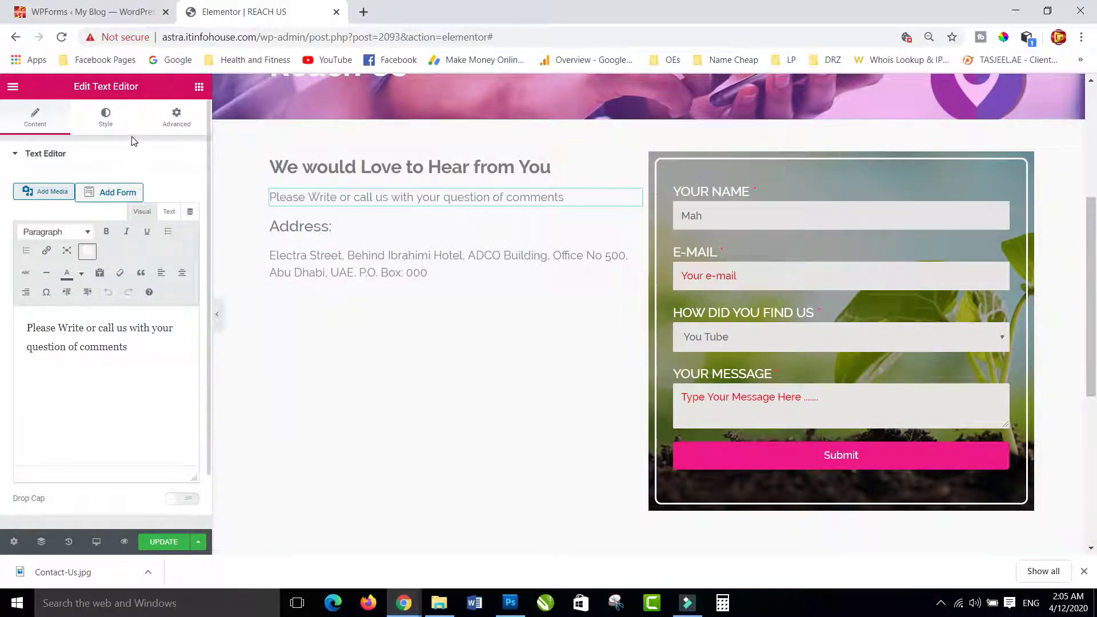
click(198, 88)
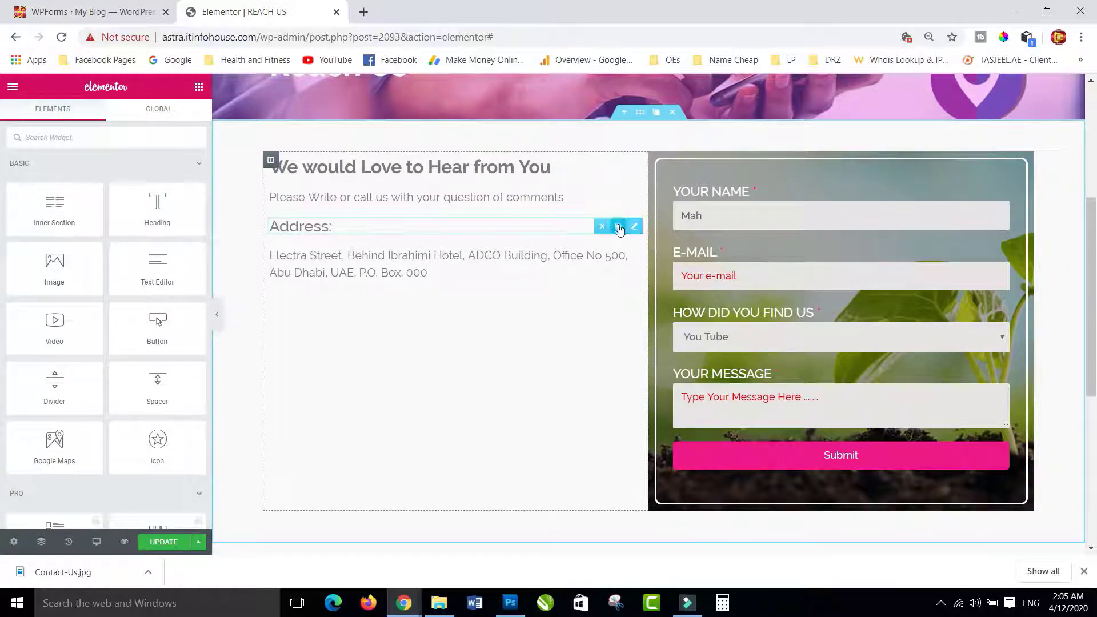
- Duplicate the 'Address:' heading, move it below the address, and retitle it 'Call Us:'
click(618, 227)
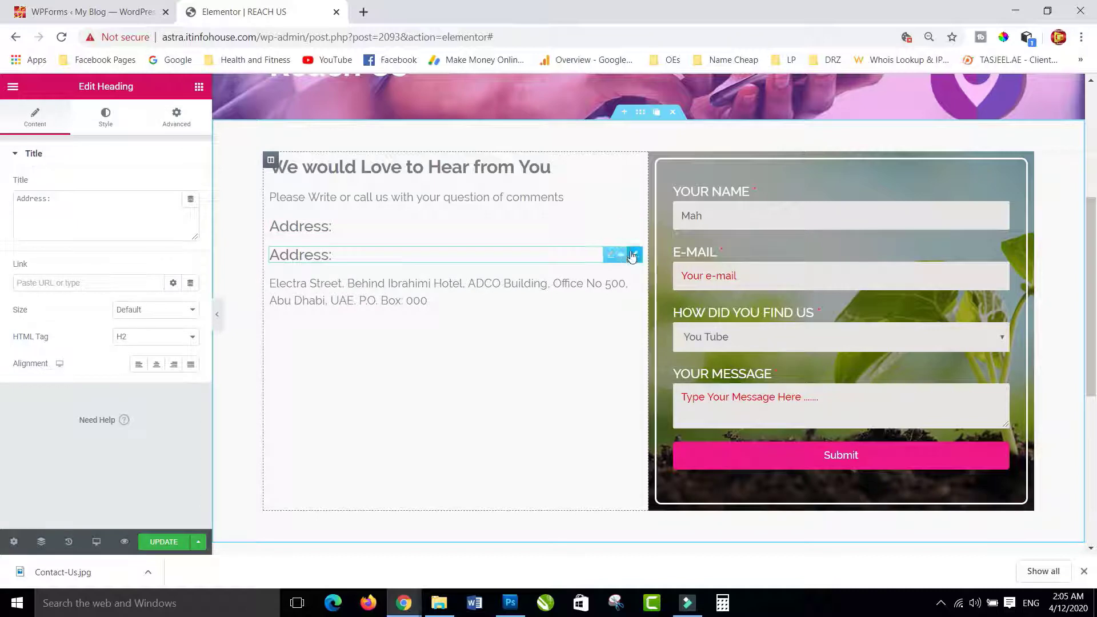
drag(635, 256, 359, 296)
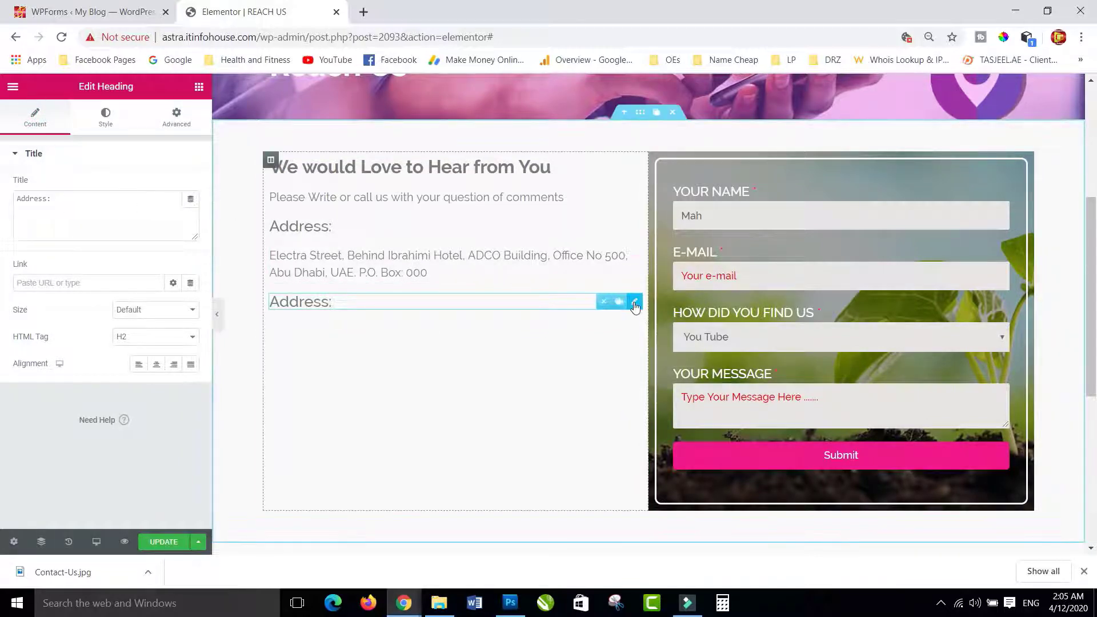
triple_click(60, 203)
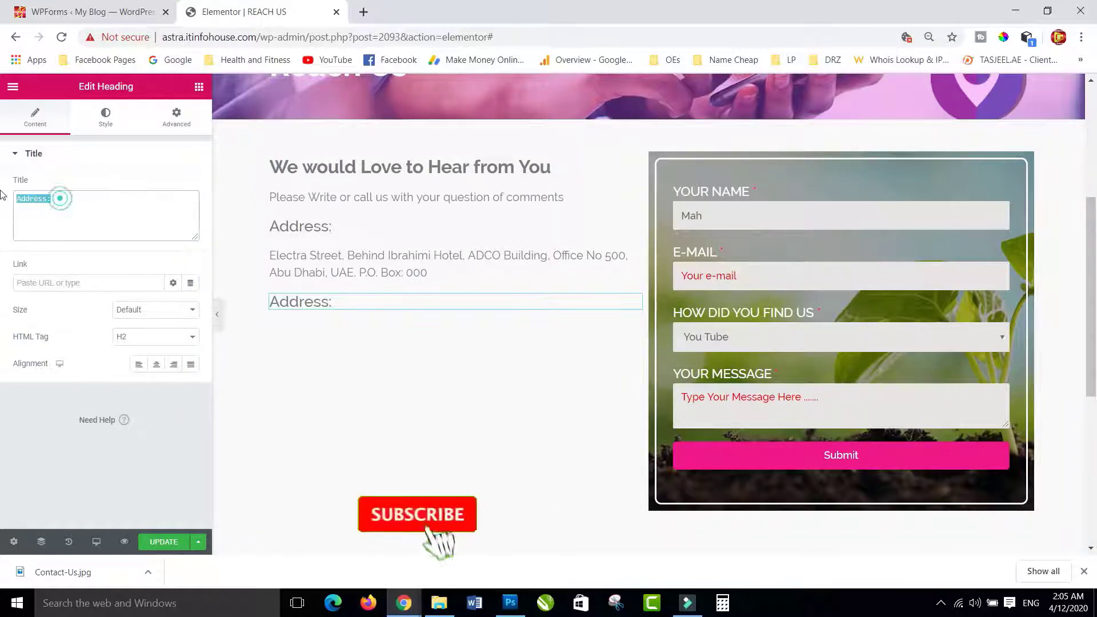
text(Call )
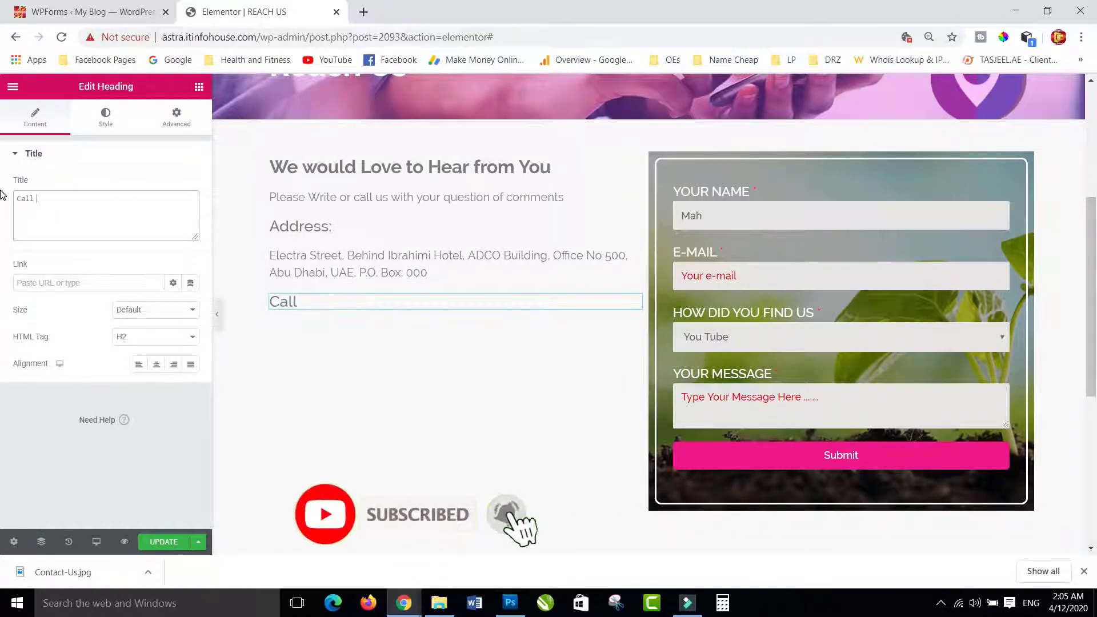
text(Us:)
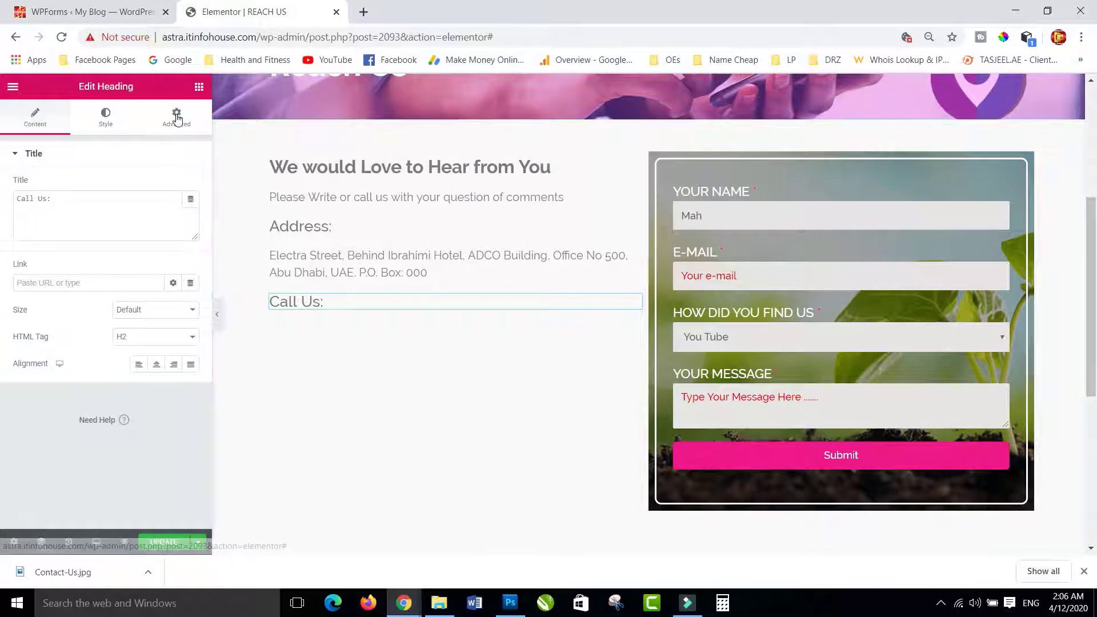
click(199, 89)
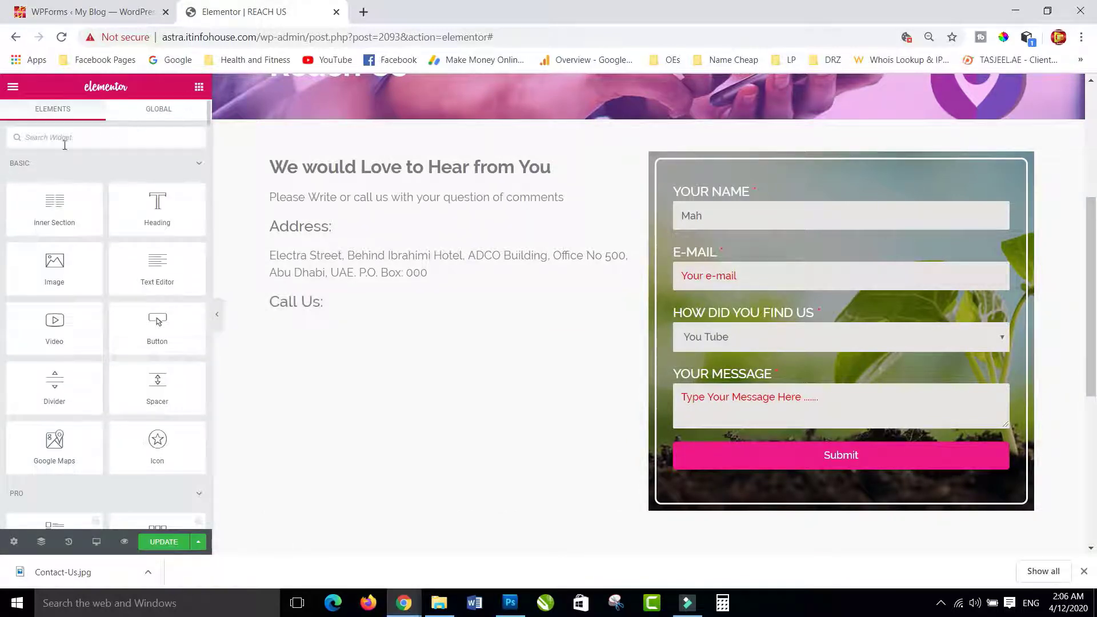
- Add an Icon List widget below the 'Call Us:' heading
click(38, 140)
text(ico)
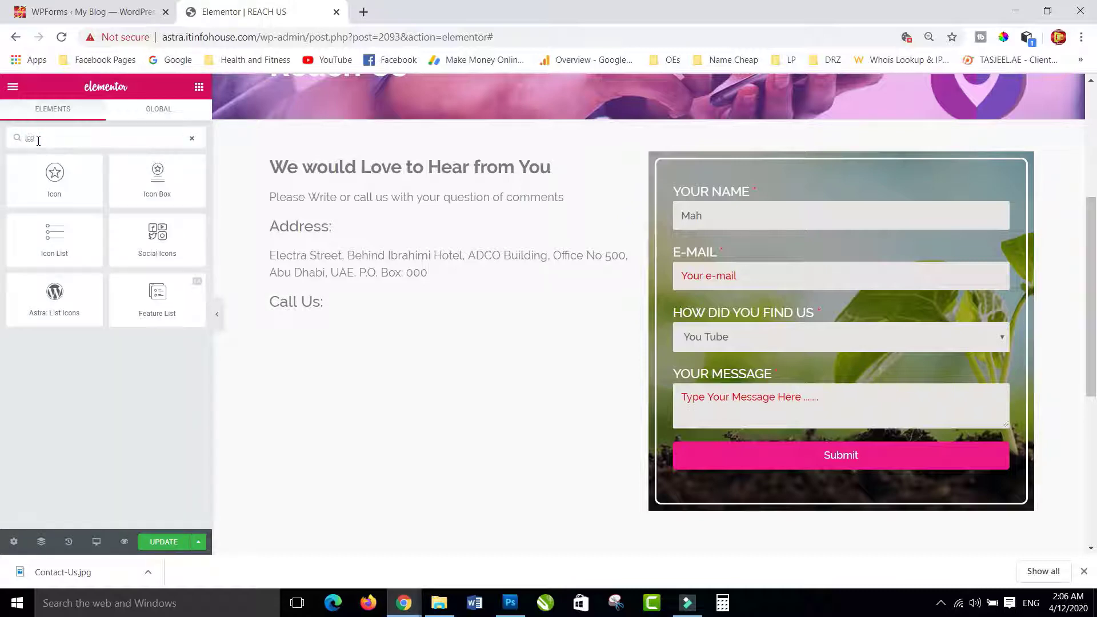
drag(54, 244, 358, 307)
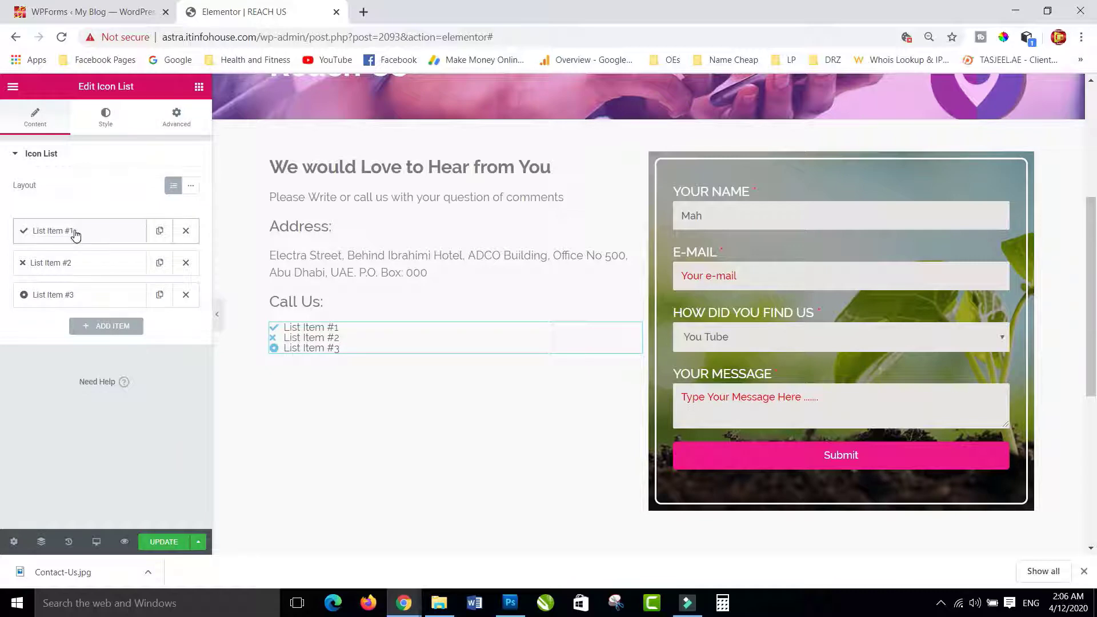
- Replace the first list item's checkmark with the Phone icon from the Icon Library
click(75, 232)
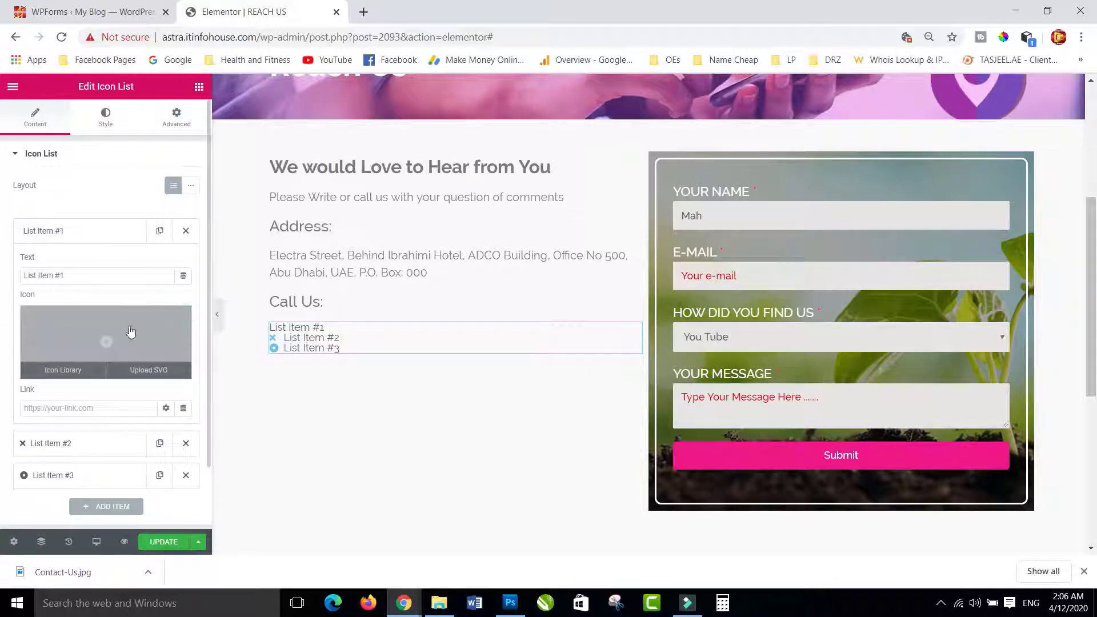
click(105, 342)
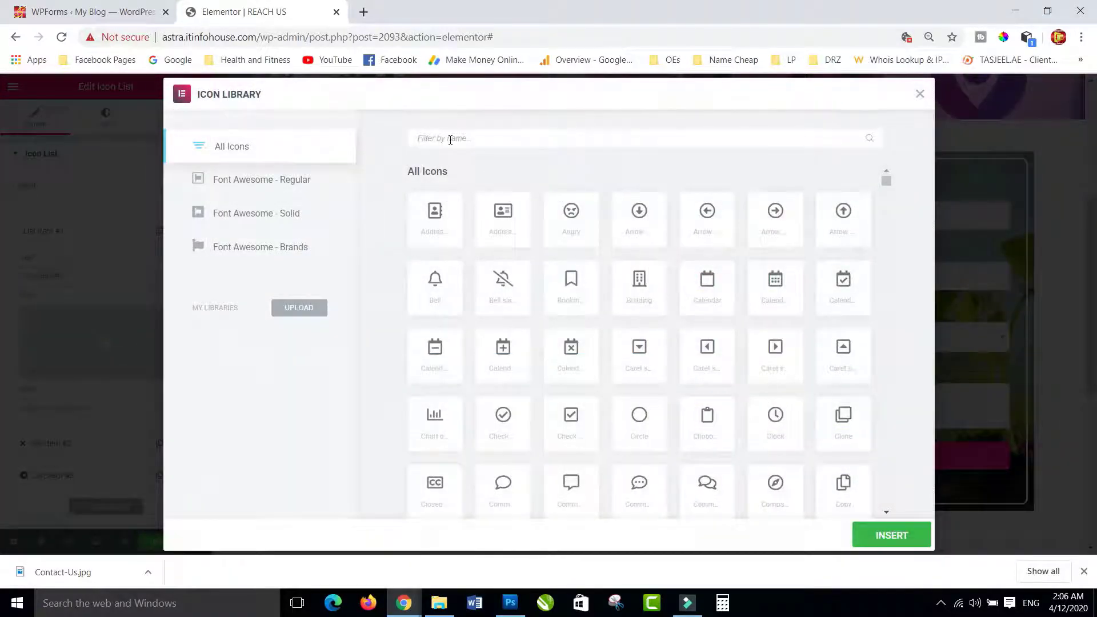
click(451, 138)
text(ph)
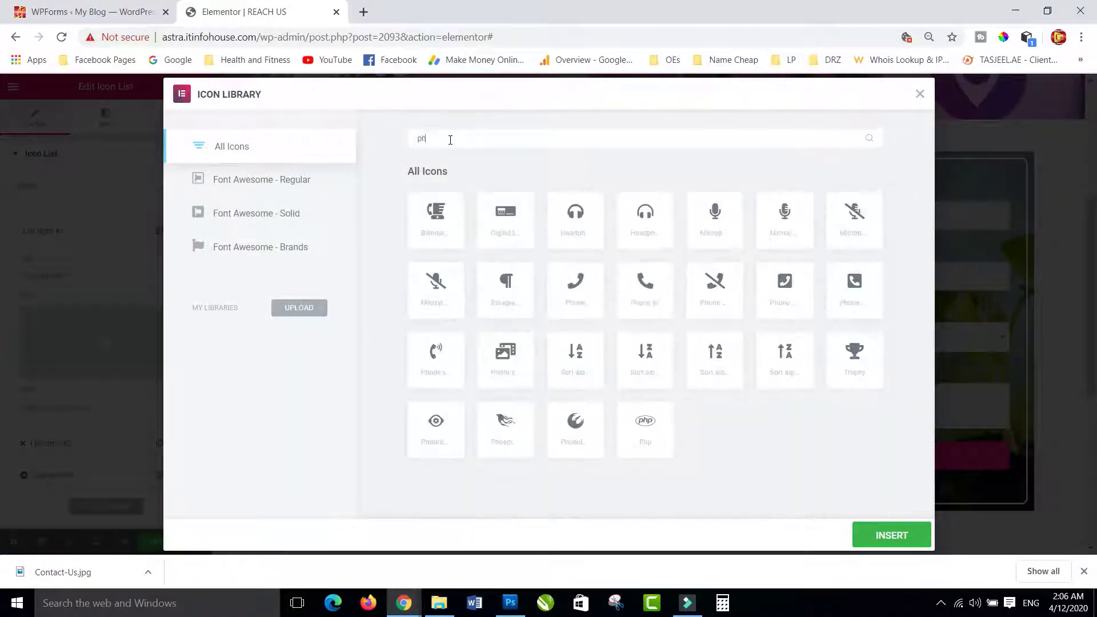
click(580, 291)
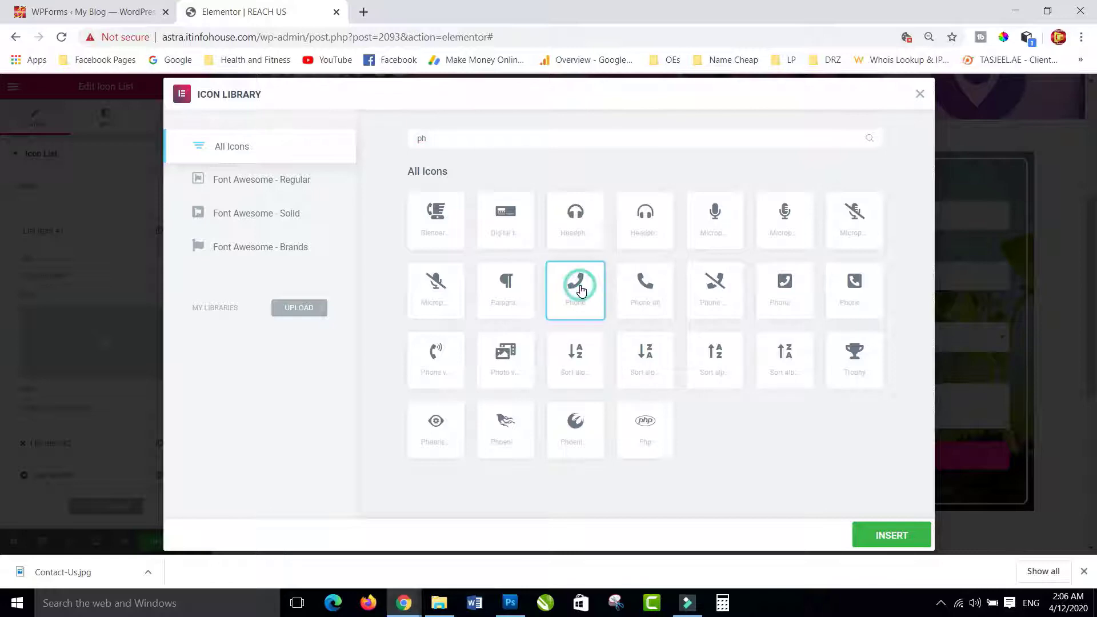
click(891, 535)
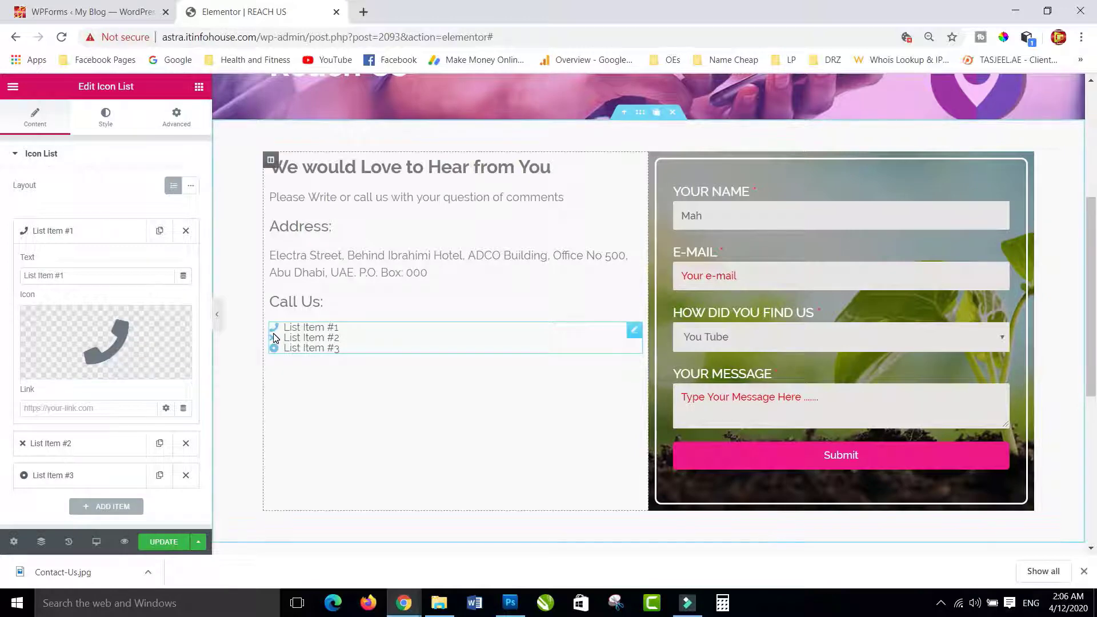
- Replace the first list item's text with a phone number starting with '+'
click(83, 279)
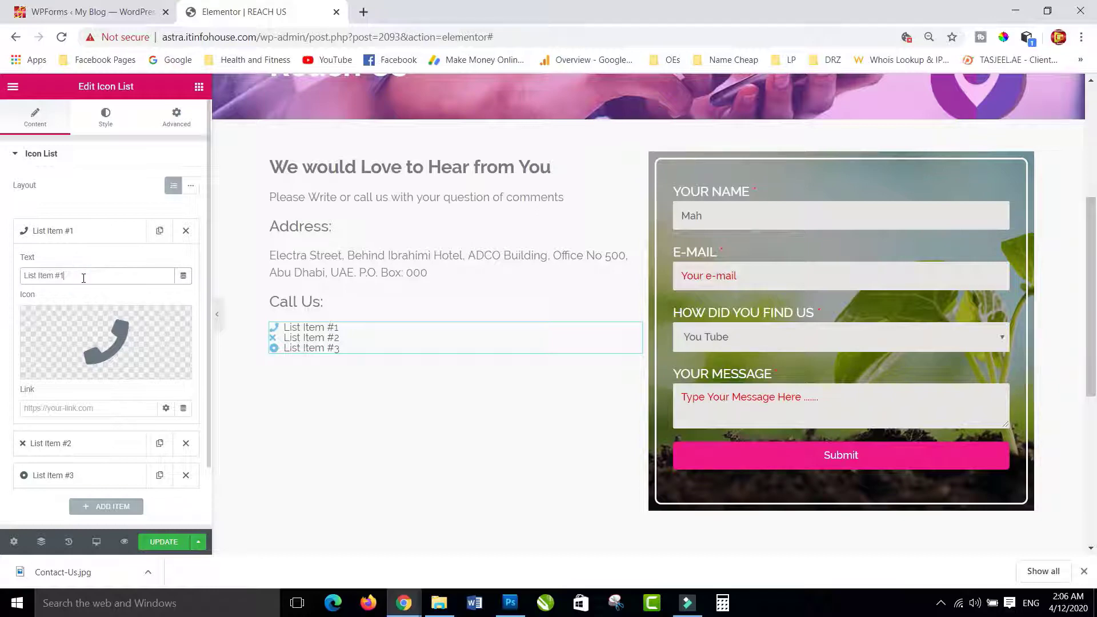
drag(57, 277, 16, 281)
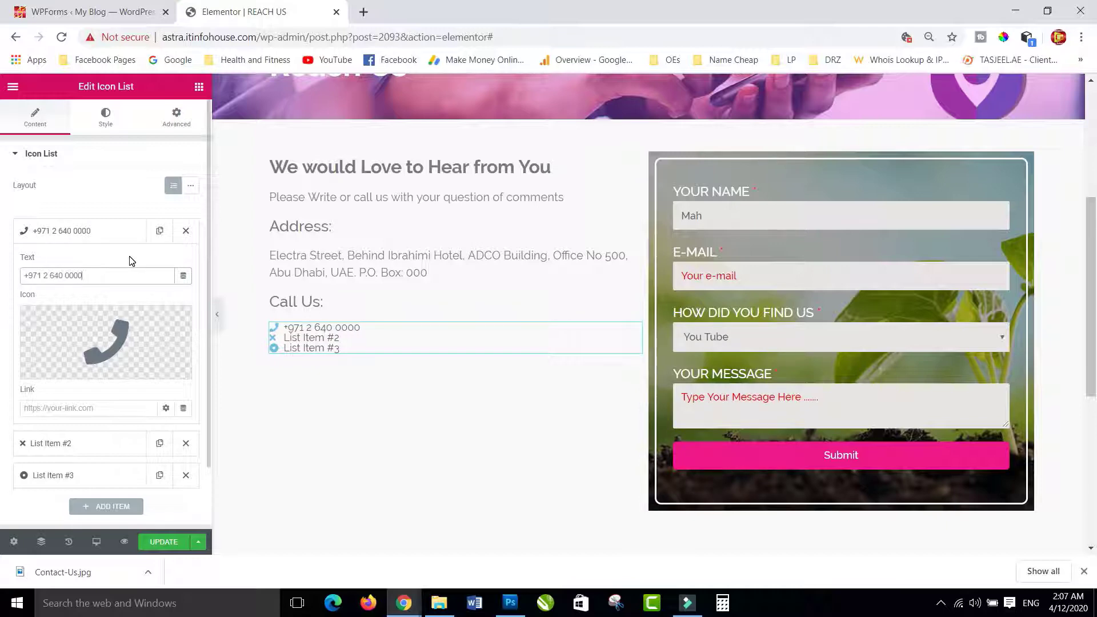
- Give the second list item the Phone icon and a phone number as its text
click(65, 450)
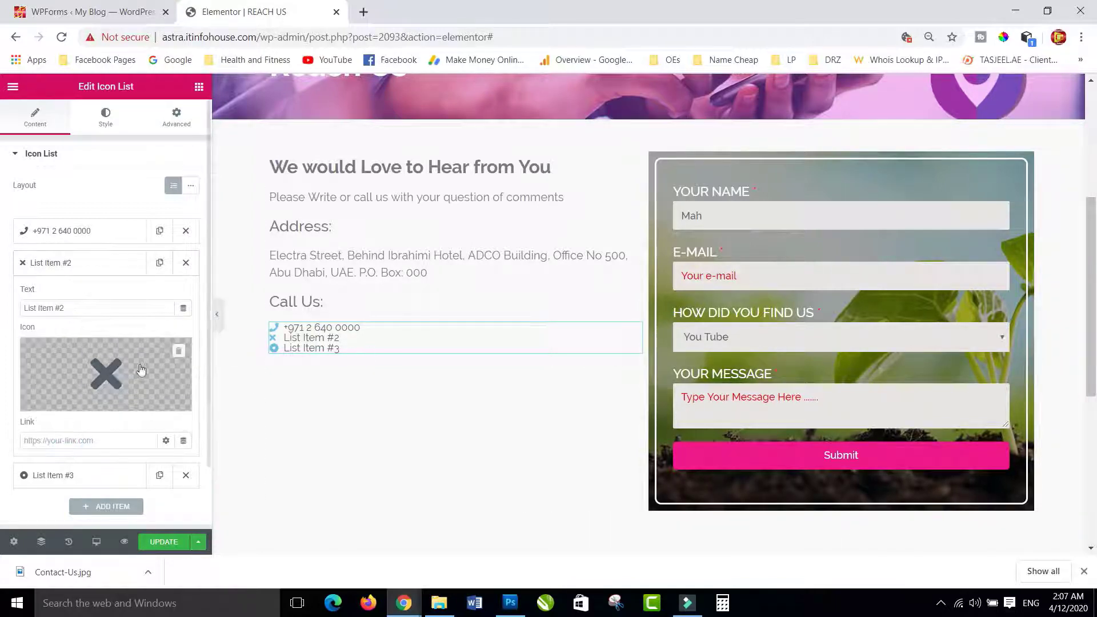
click(141, 369)
click(432, 290)
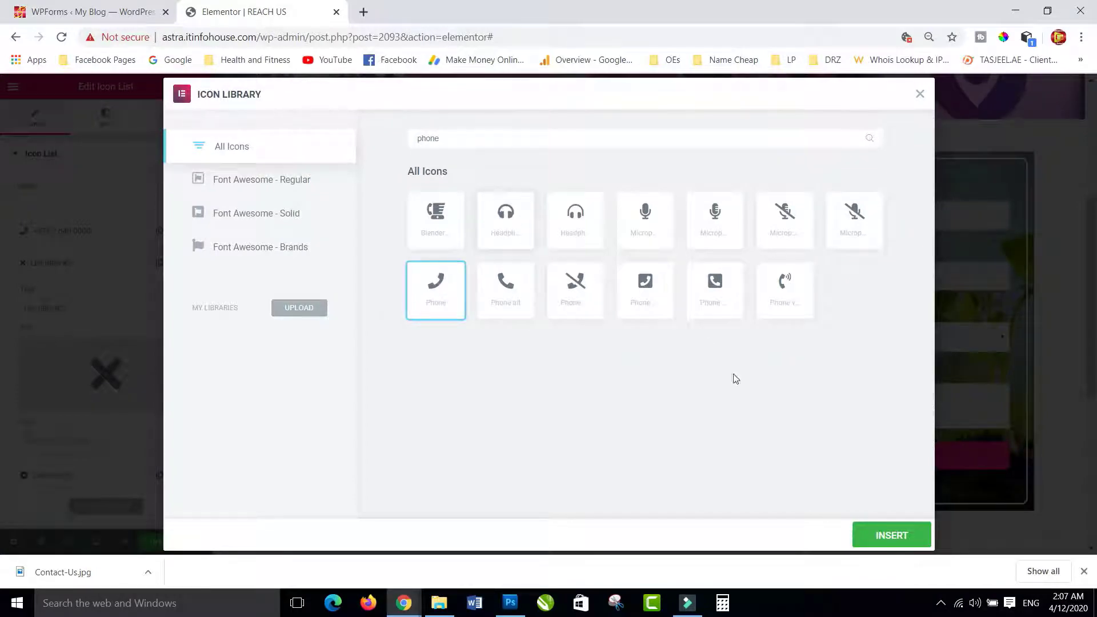
click(895, 536)
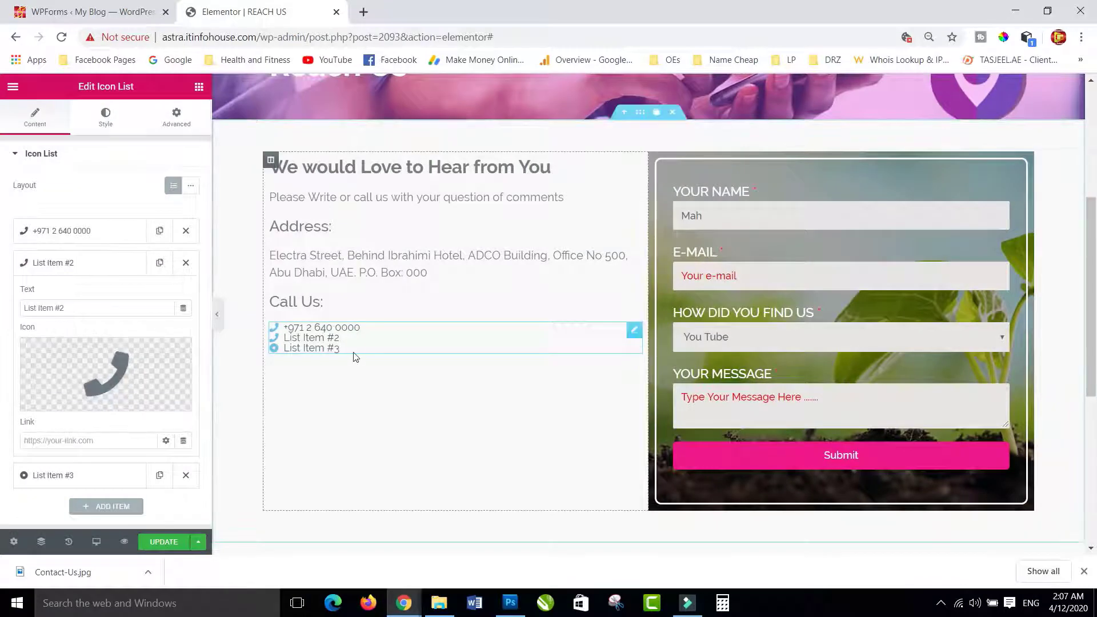
triple_click(82, 308)
text(+971 5)
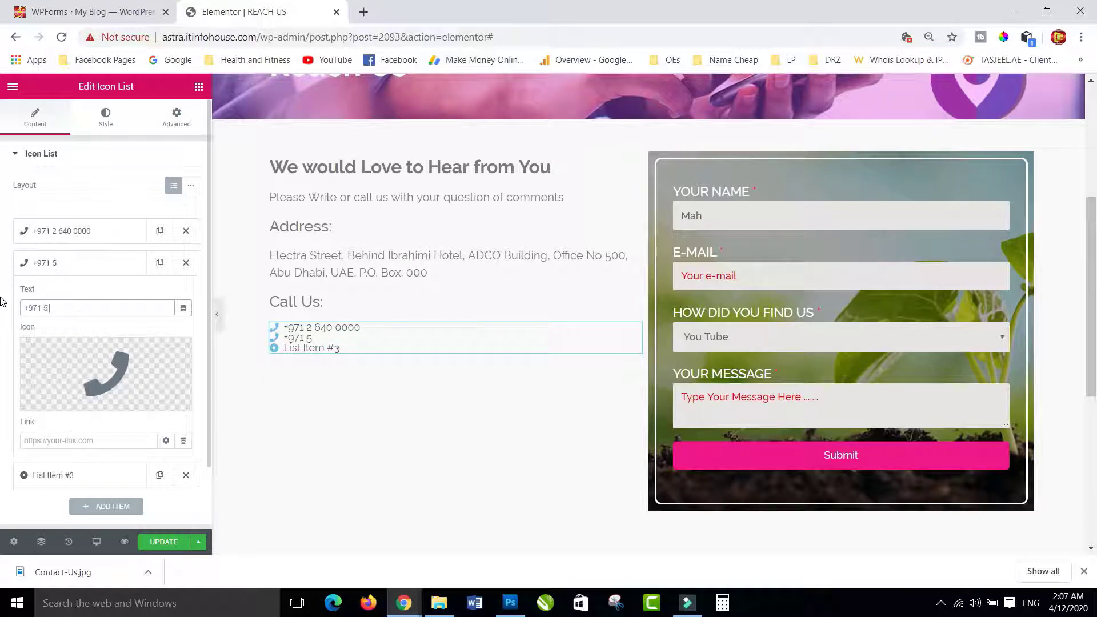
text( 555 55555)
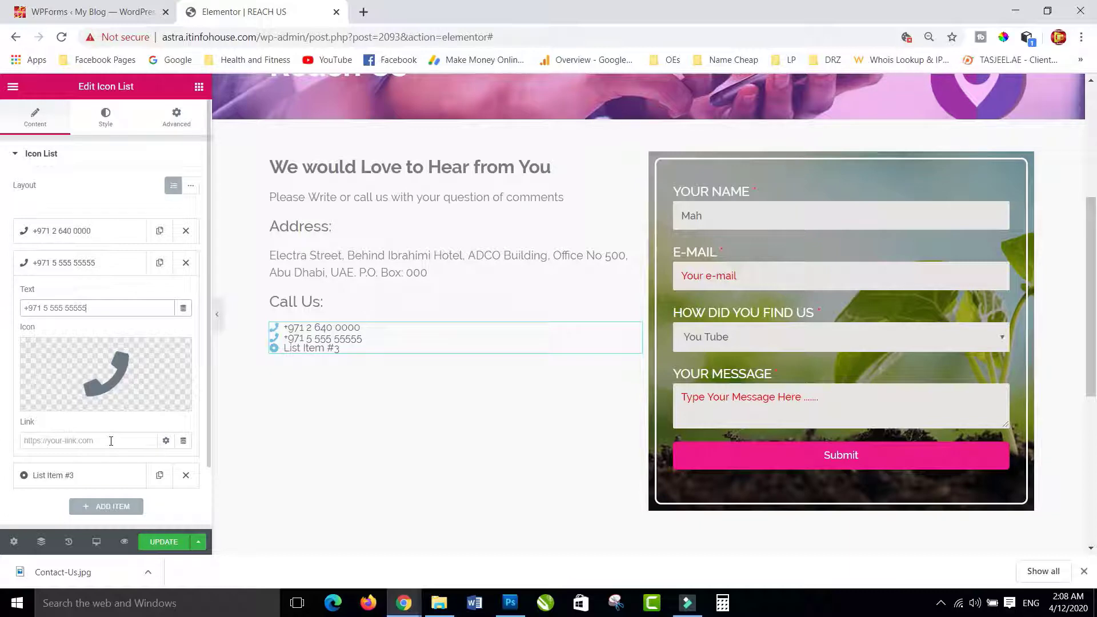
scroll(108, 441, down, 2)
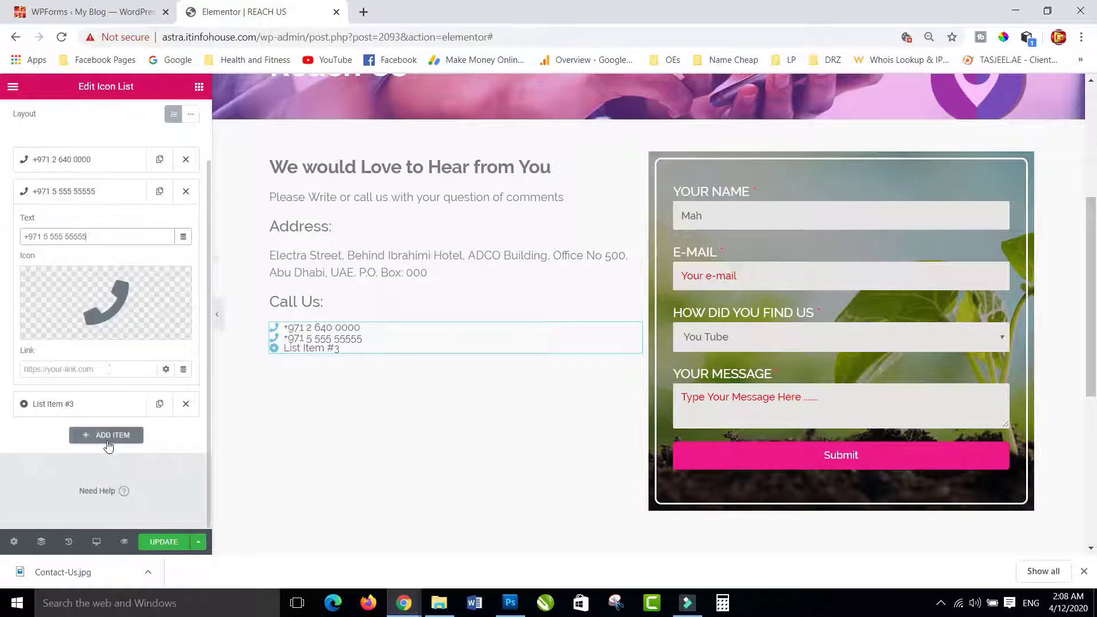
- Give the third list item the Envelope icon from the Icon Library
click(71, 406)
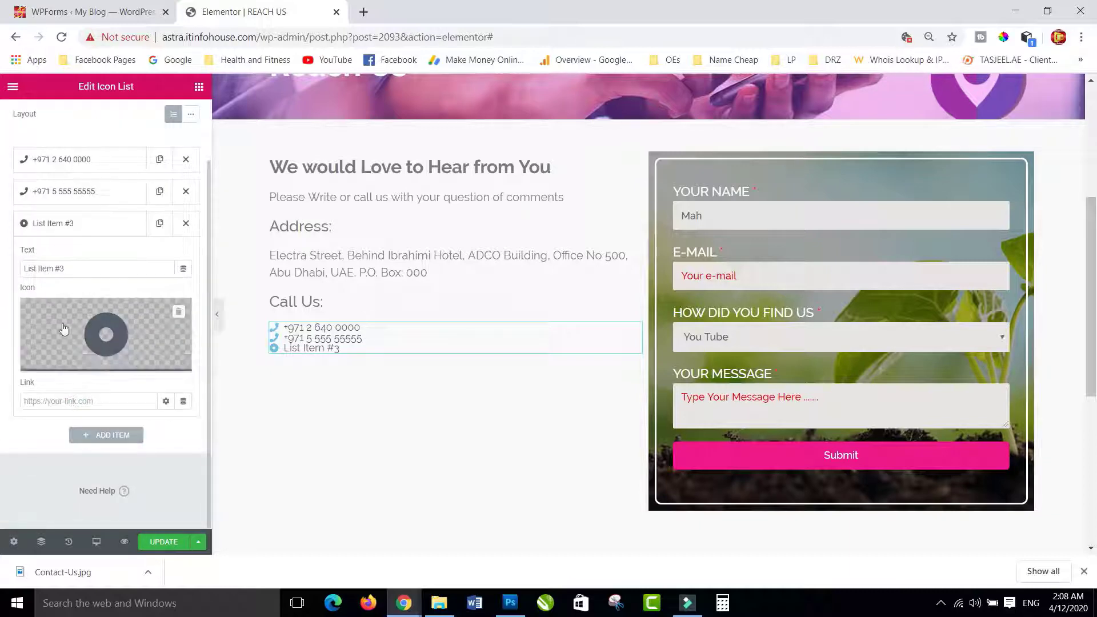
click(102, 335)
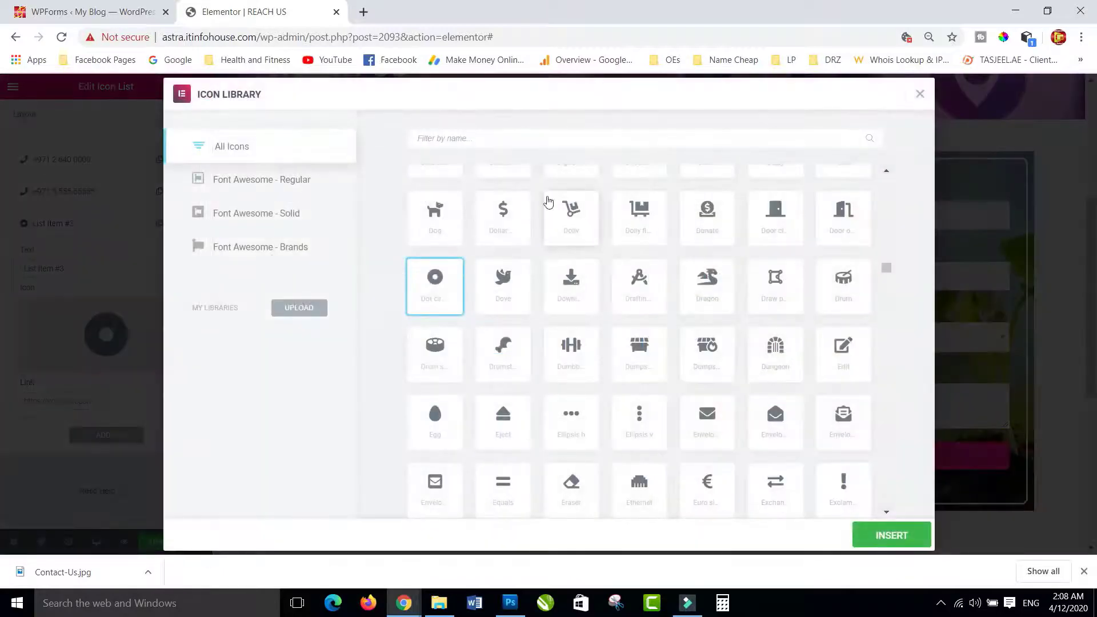
click(465, 139)
scroll(710, 276, up, 1)
scroll(712, 276, down, 3)
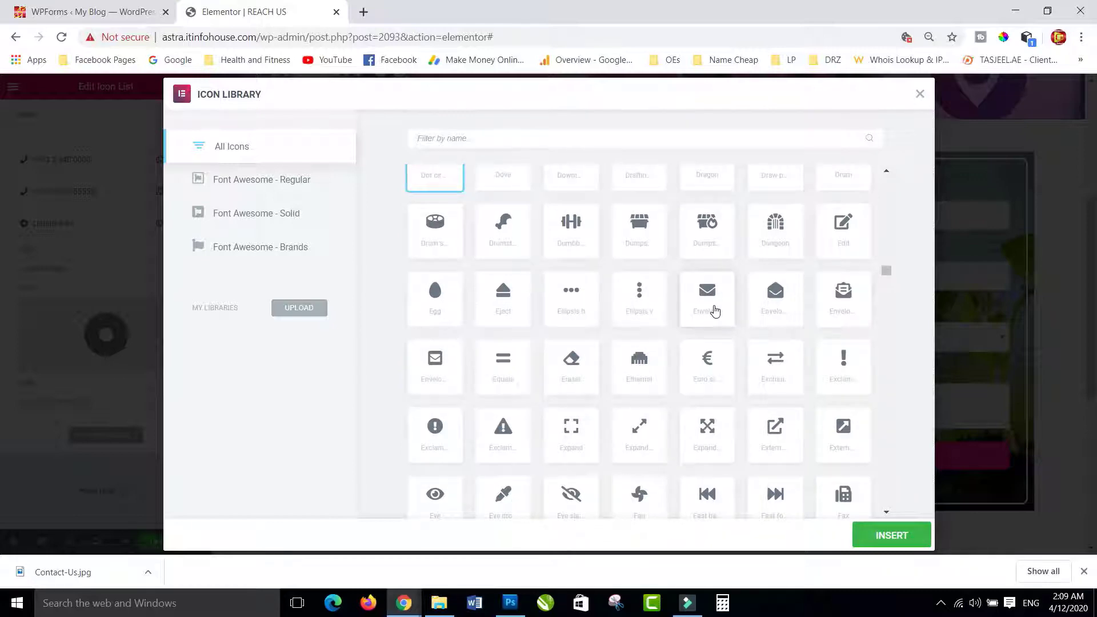
click(711, 299)
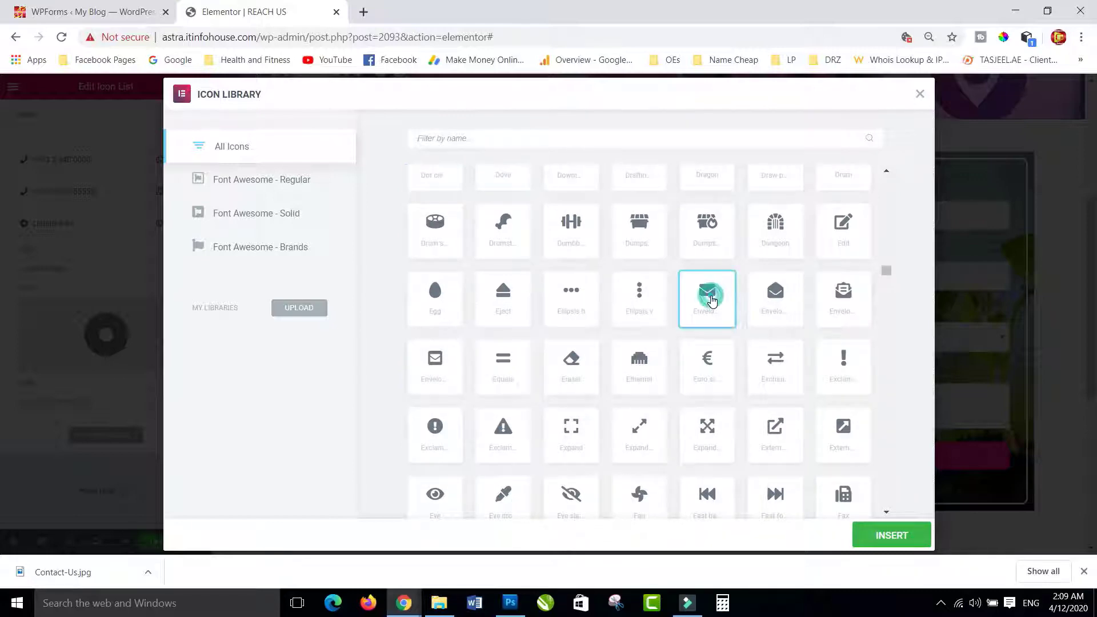
click(884, 534)
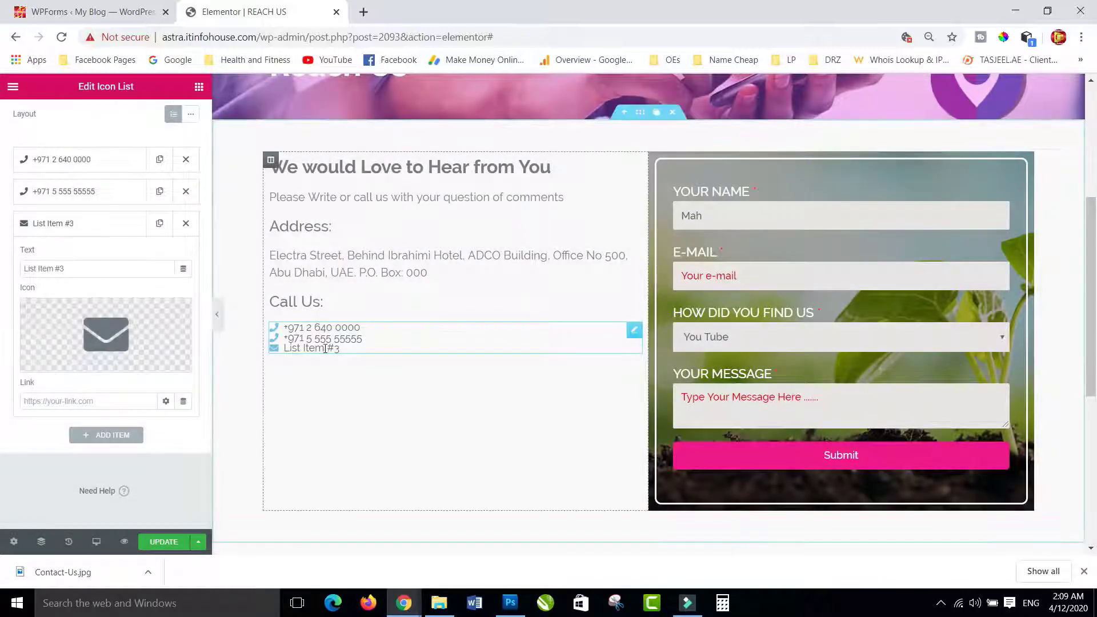
- Replace the third item's text with the company e-mail address
click(105, 400)
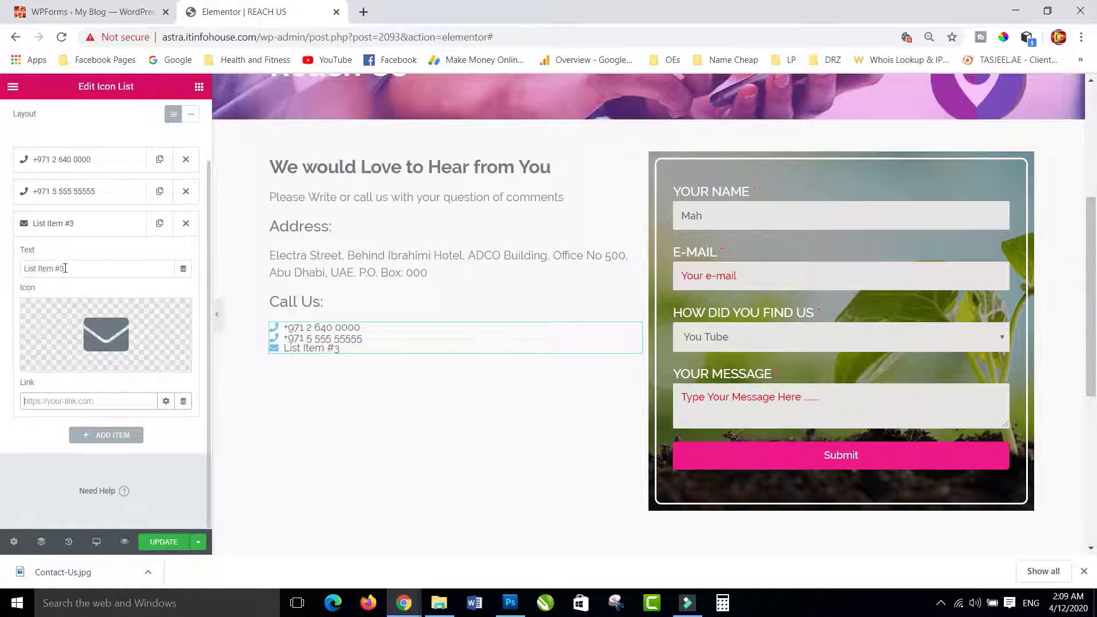
drag(74, 268, 2, 268)
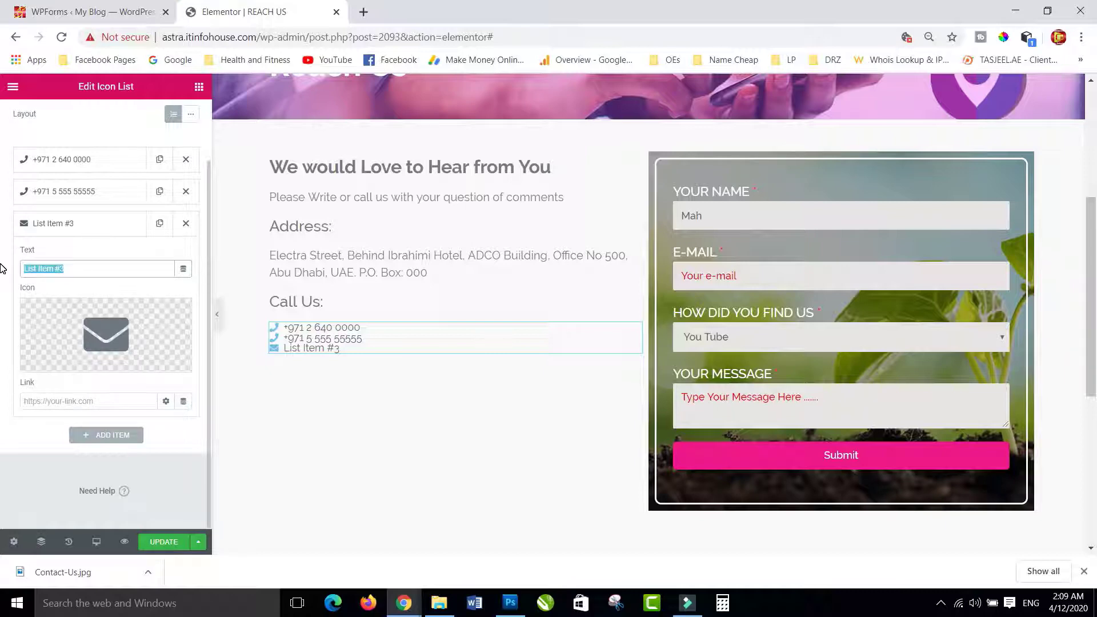
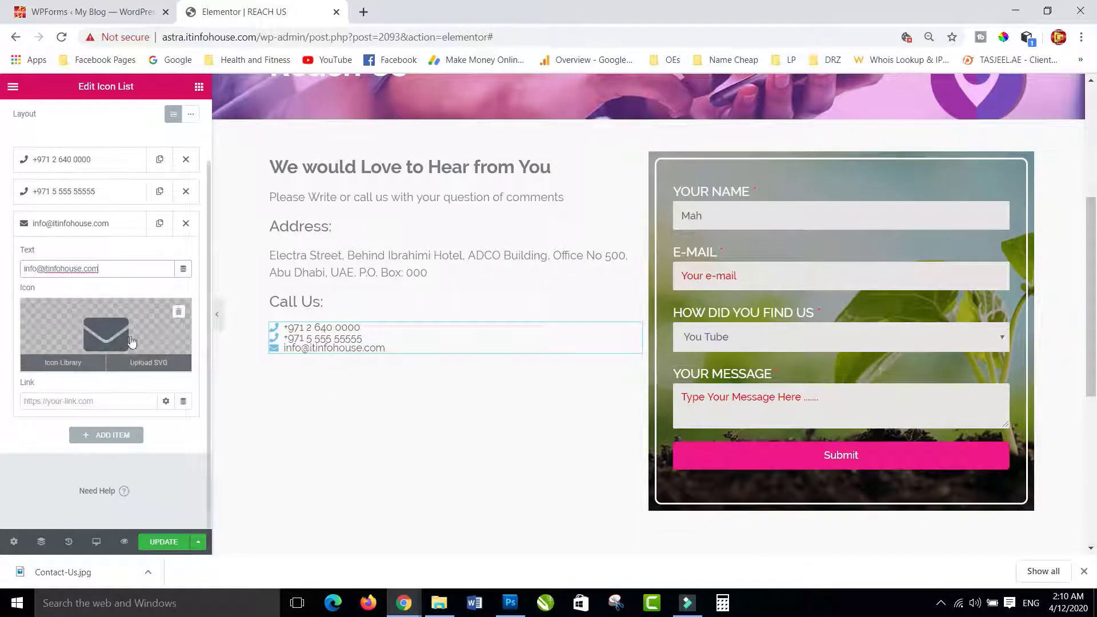
scroll(80, 235, up, 2)
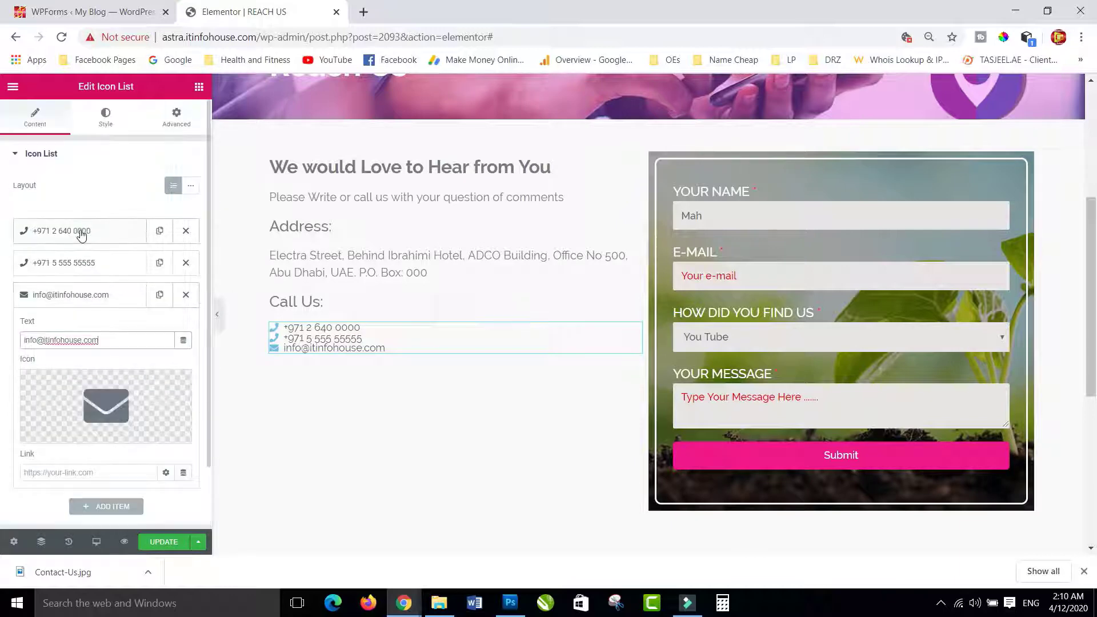
click(105, 120)
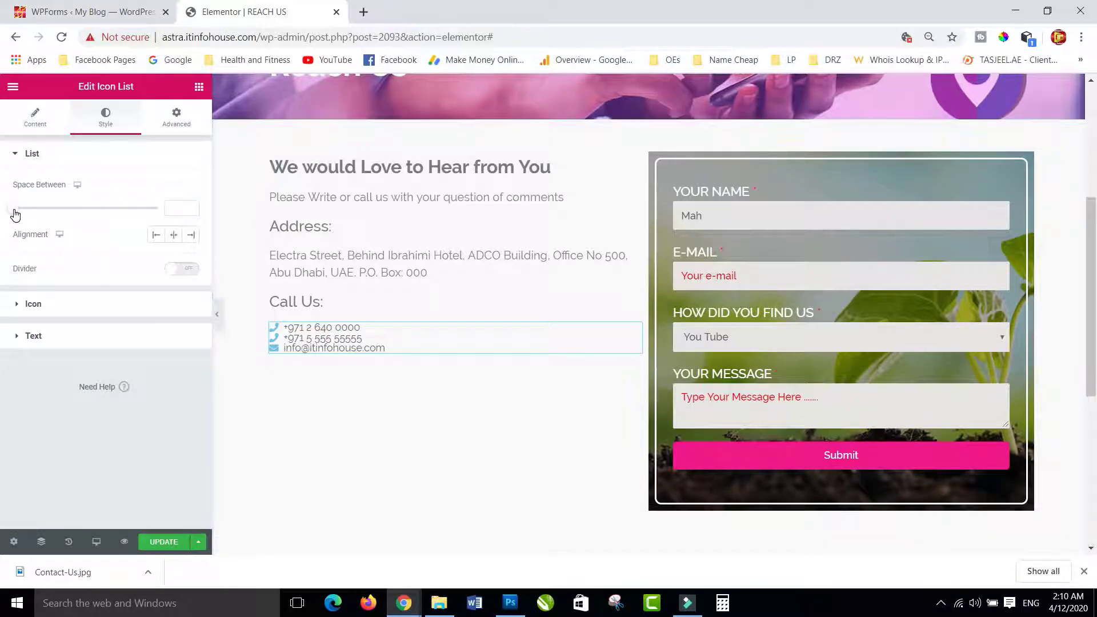
- Widen the spacing between list rows and make the list icons blue
drag(15, 214, 43, 215)
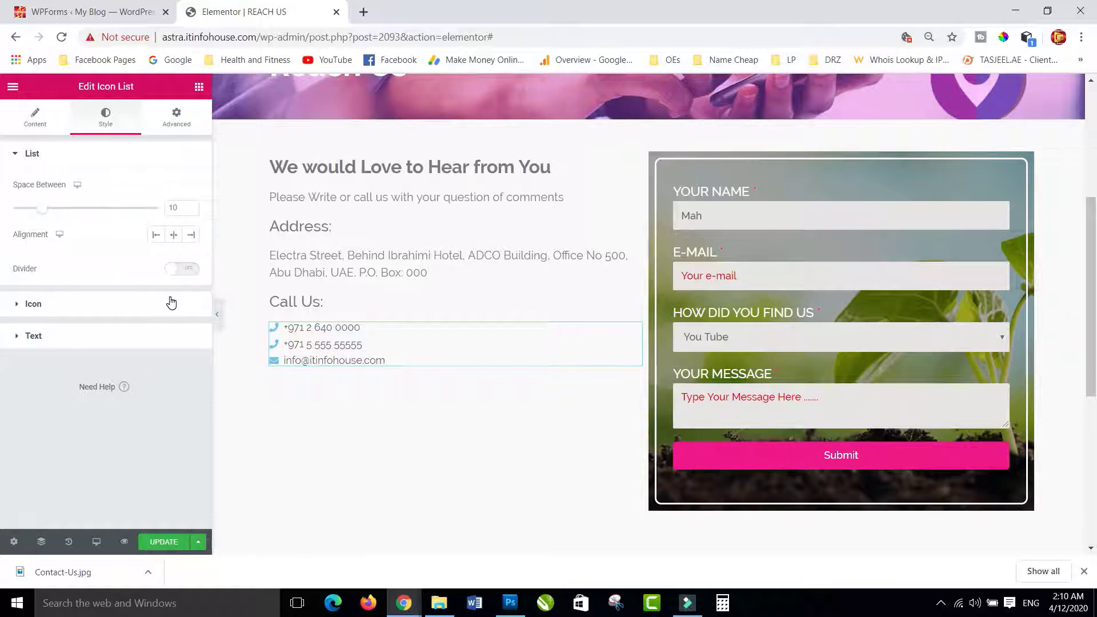
click(32, 303)
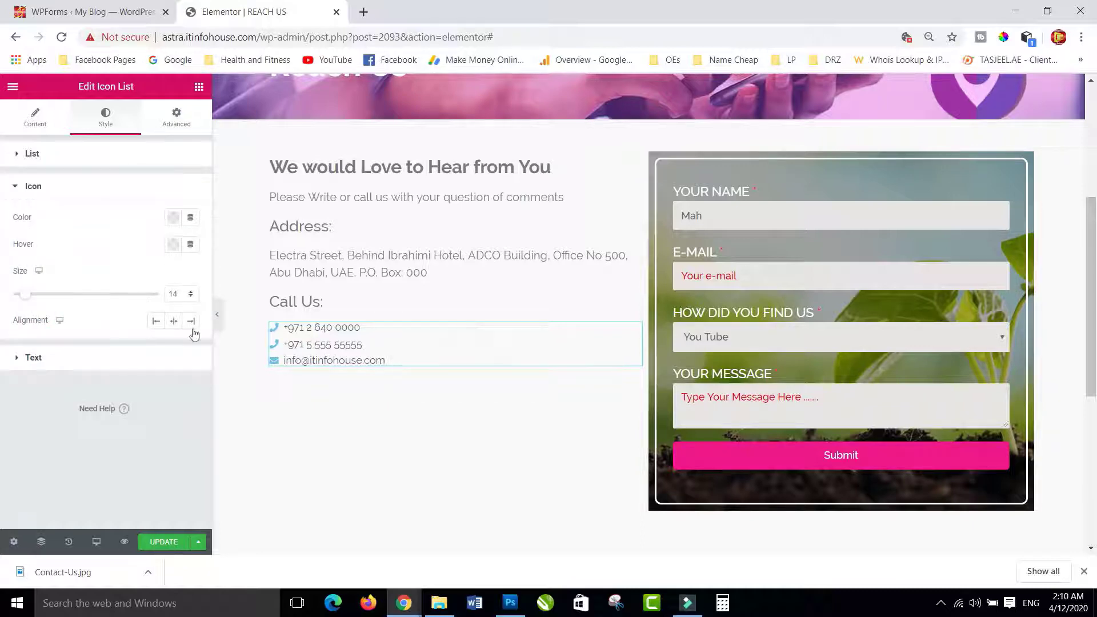
click(172, 218)
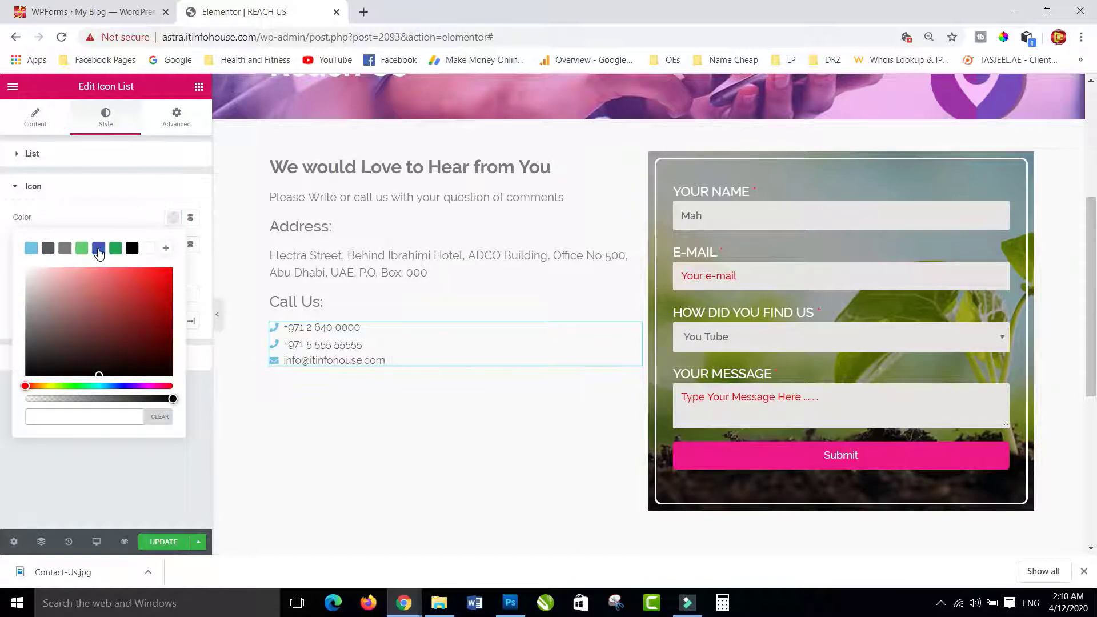
click(98, 249)
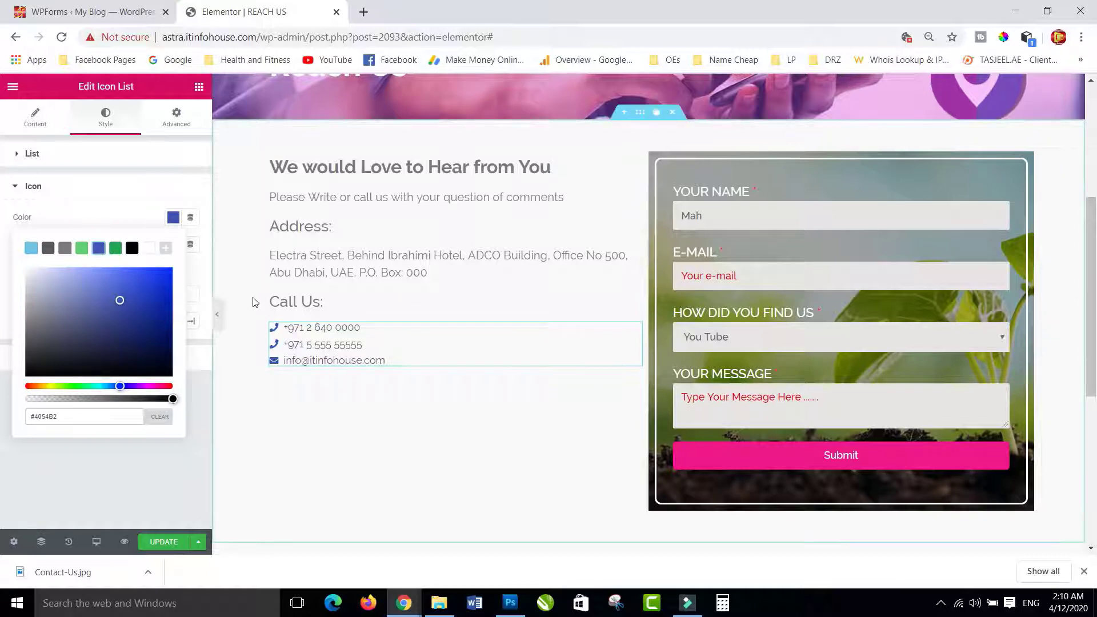
click(98, 249)
click(169, 220)
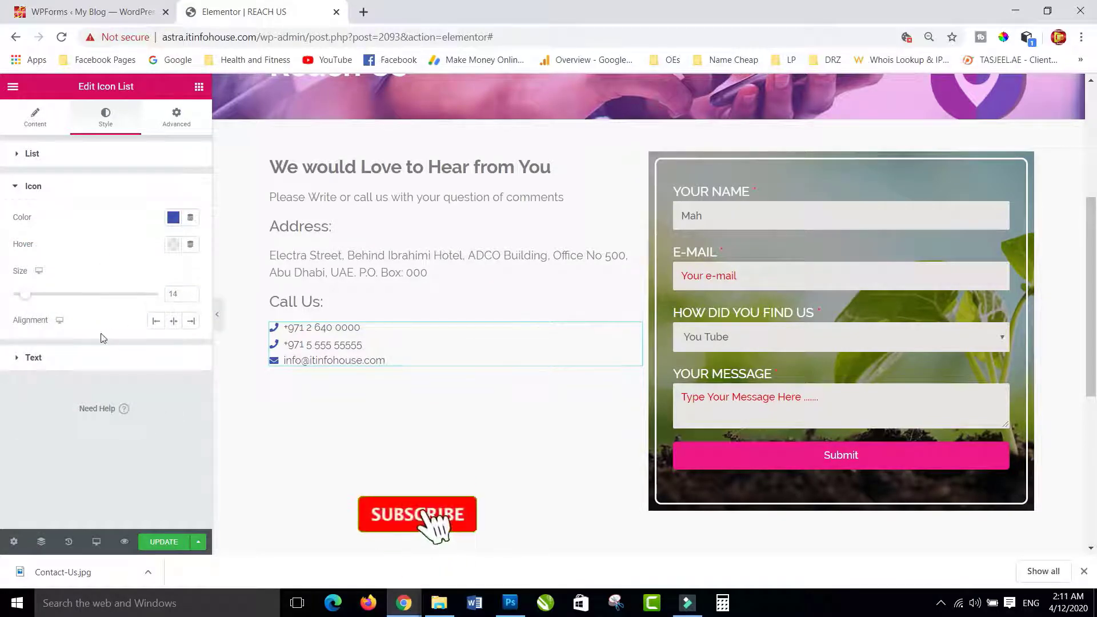
- Indent the list text by 10 and set its font family to Raleway
click(21, 357)
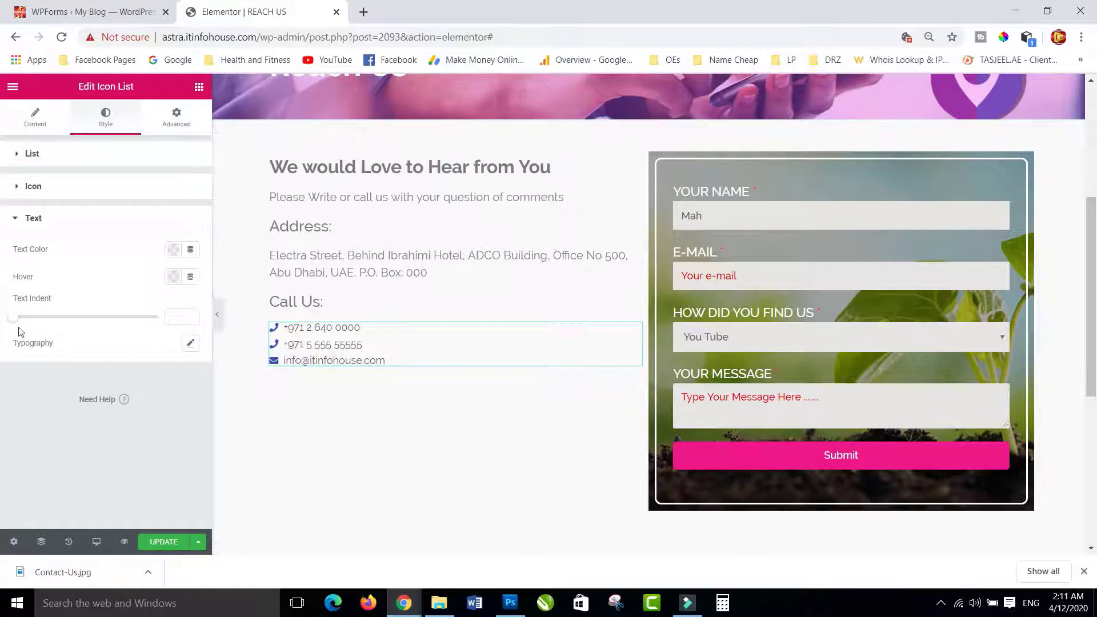
drag(14, 318, 42, 324)
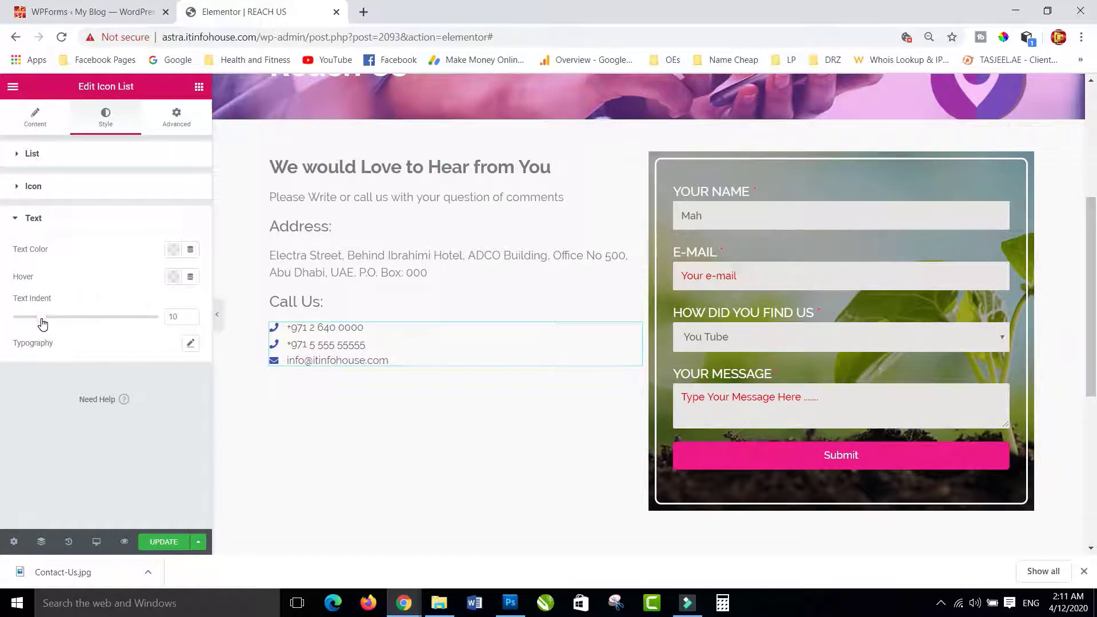
click(190, 343)
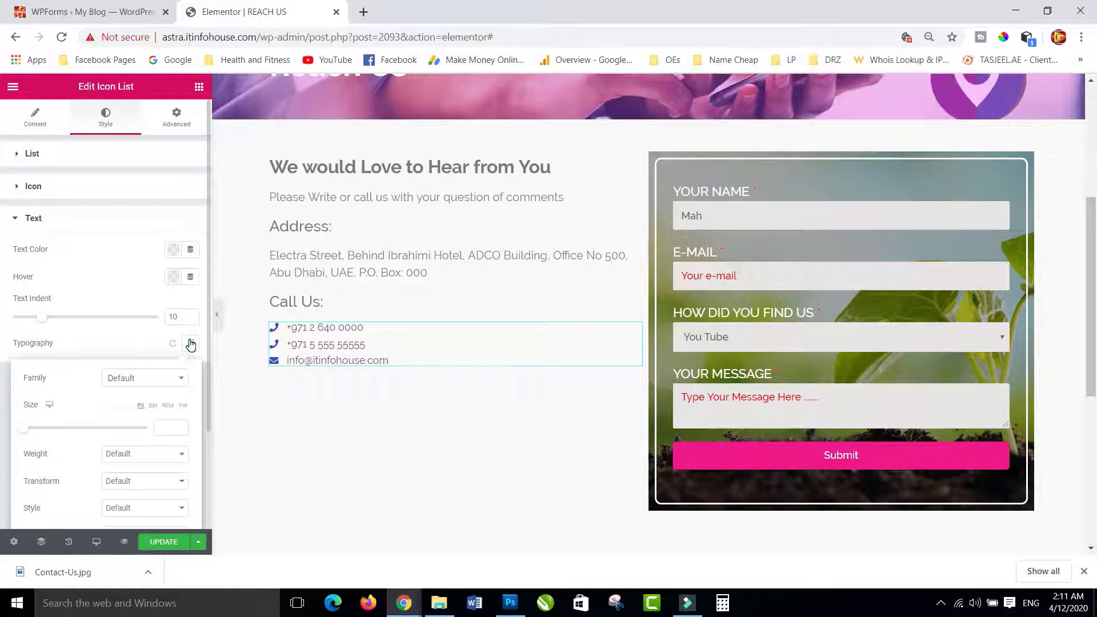
click(142, 379)
text(rale)
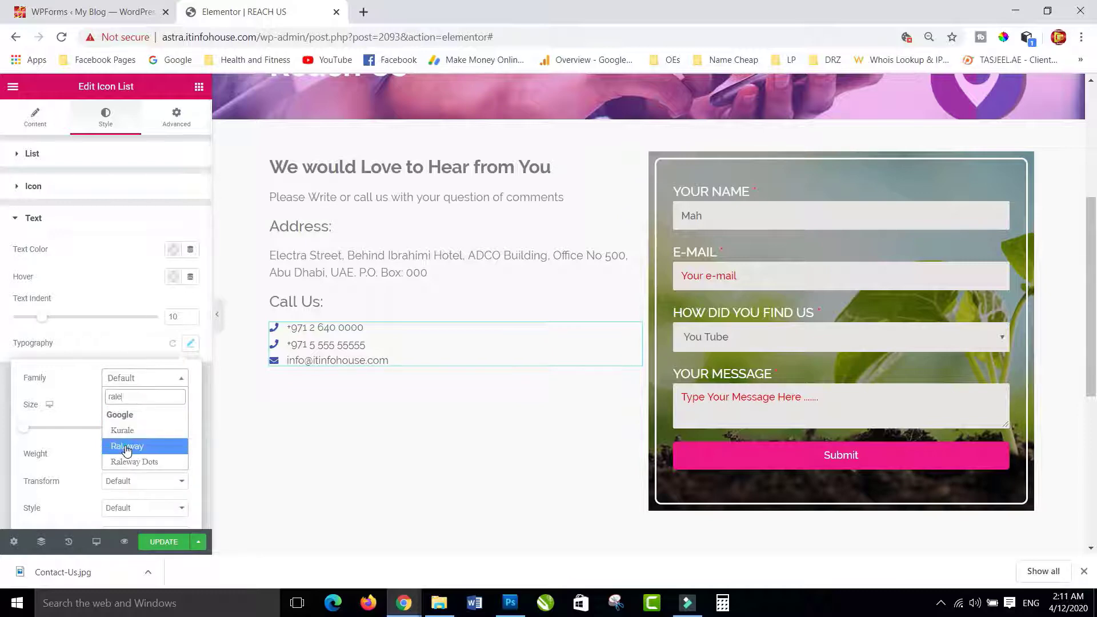
click(127, 446)
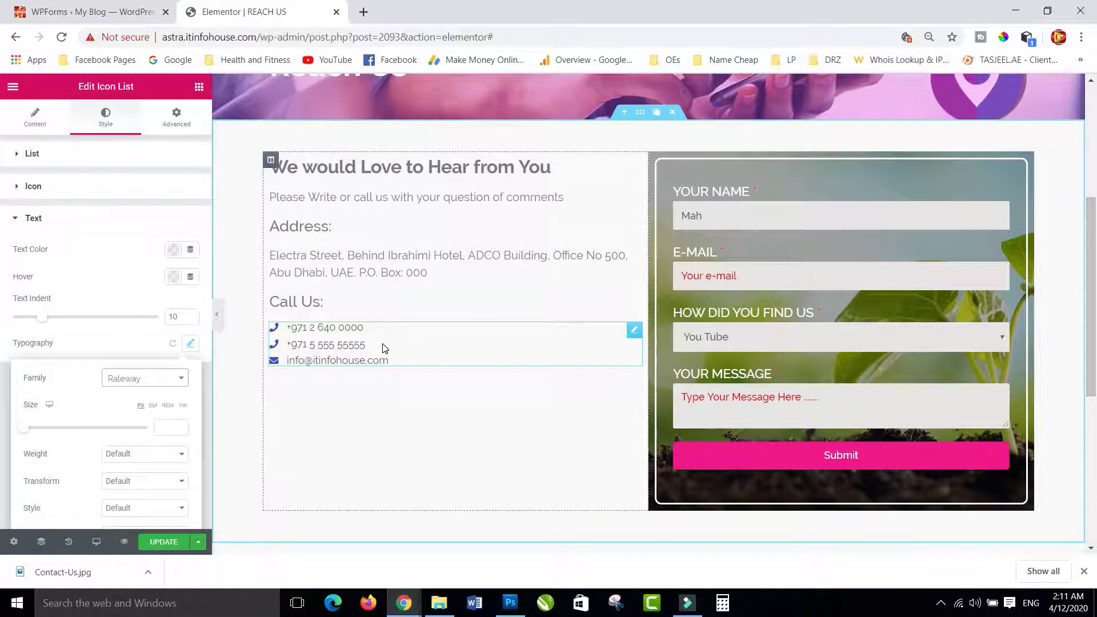
scroll(92, 371, down, 2)
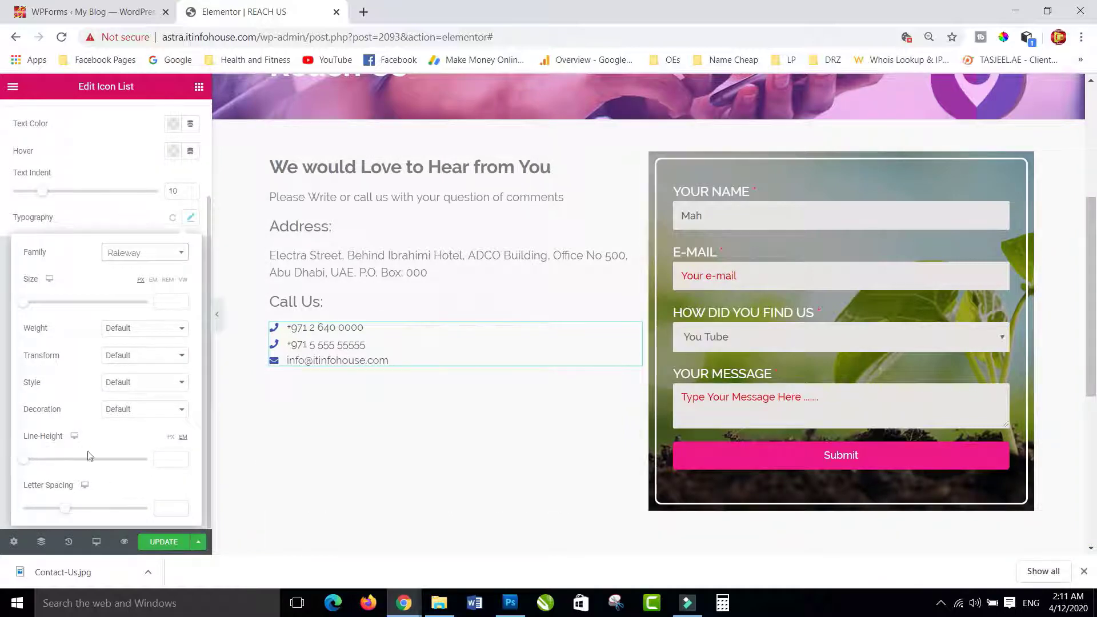
click(95, 203)
scroll(75, 331, up, 3)
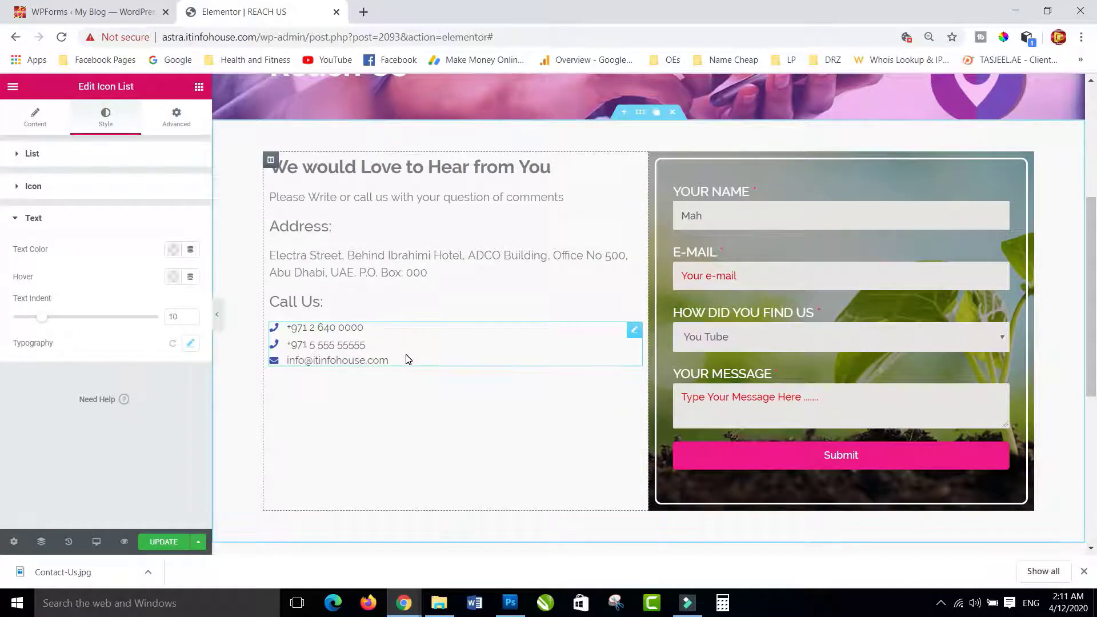
- Duplicate the 'Call Us:' heading below the contact list and retype it as 'Keep in Touch'
click(308, 301)
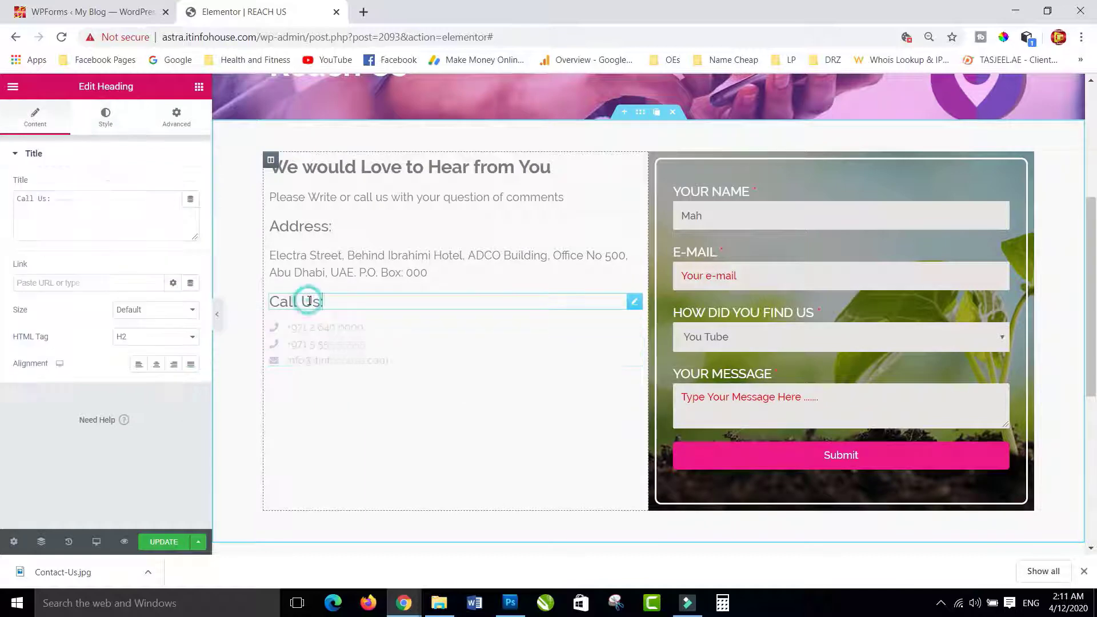
click(617, 304)
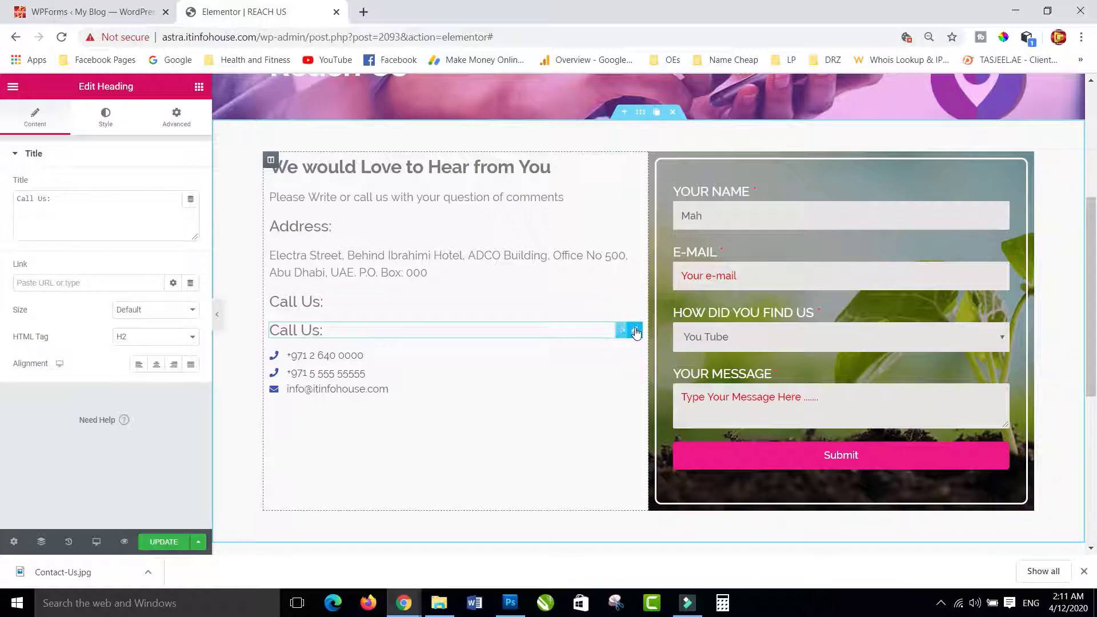
drag(632, 325, 229, 387)
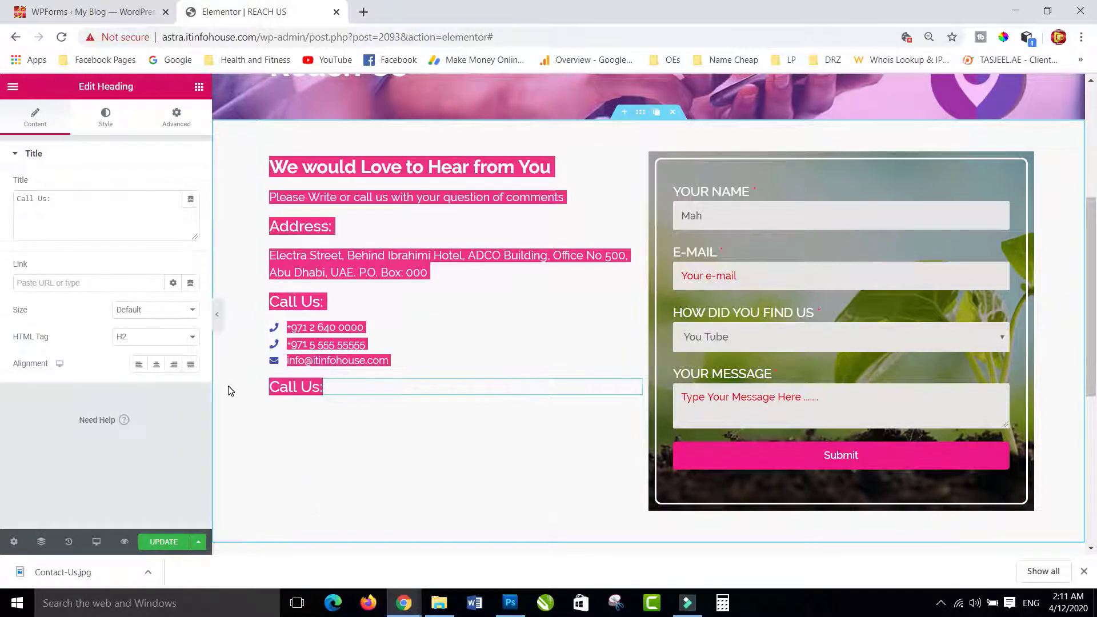
click(351, 388)
drag(333, 388, 237, 387)
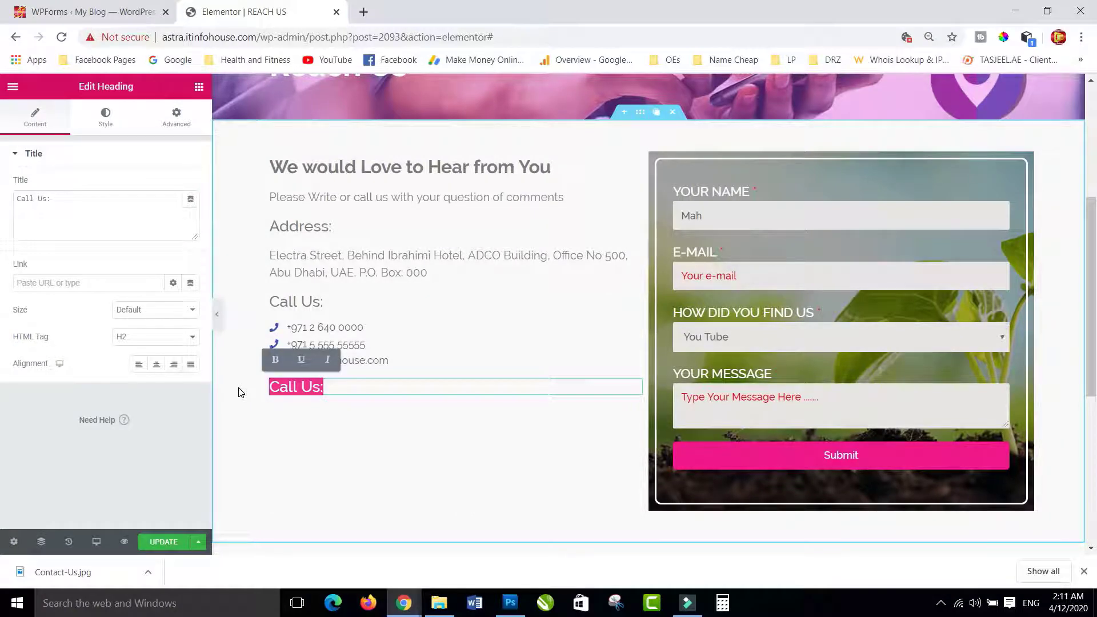
text(Kee)
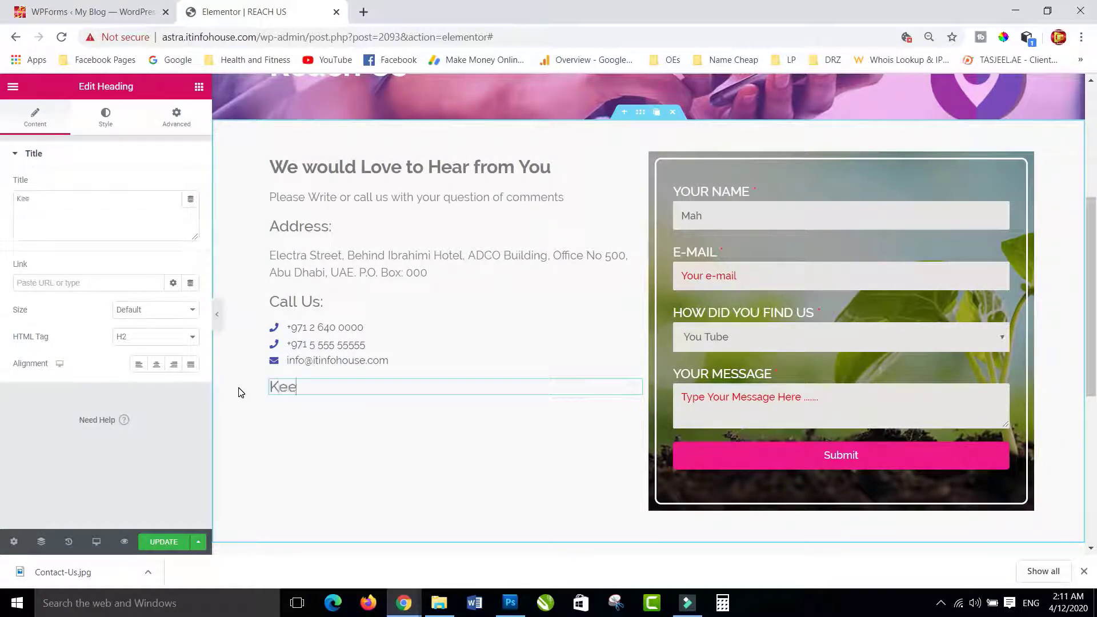
text(p in Touch)
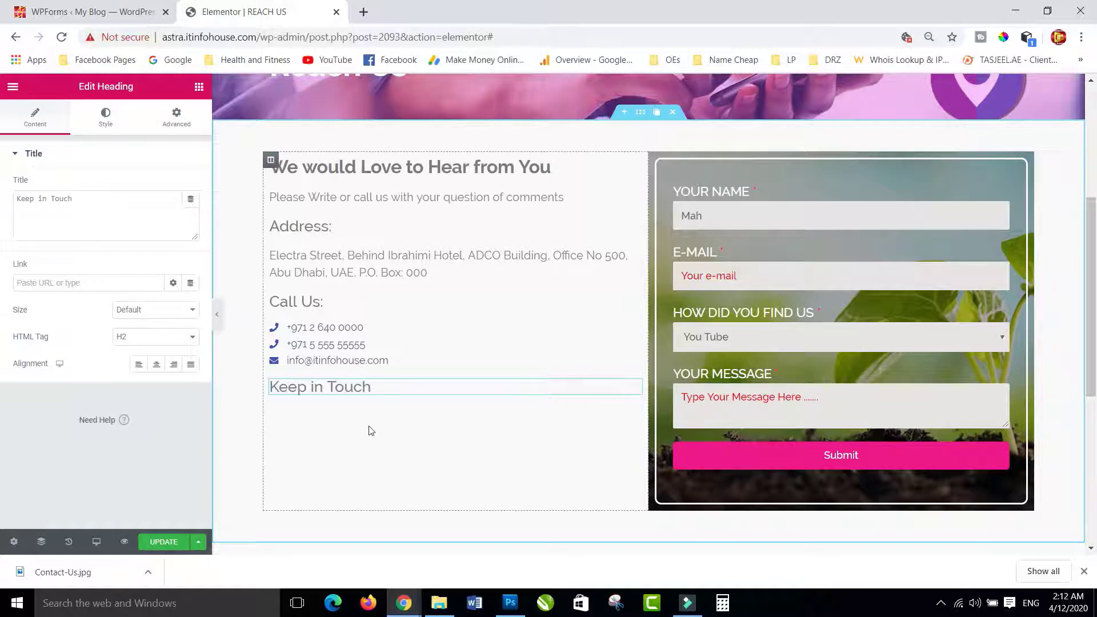
click(381, 404)
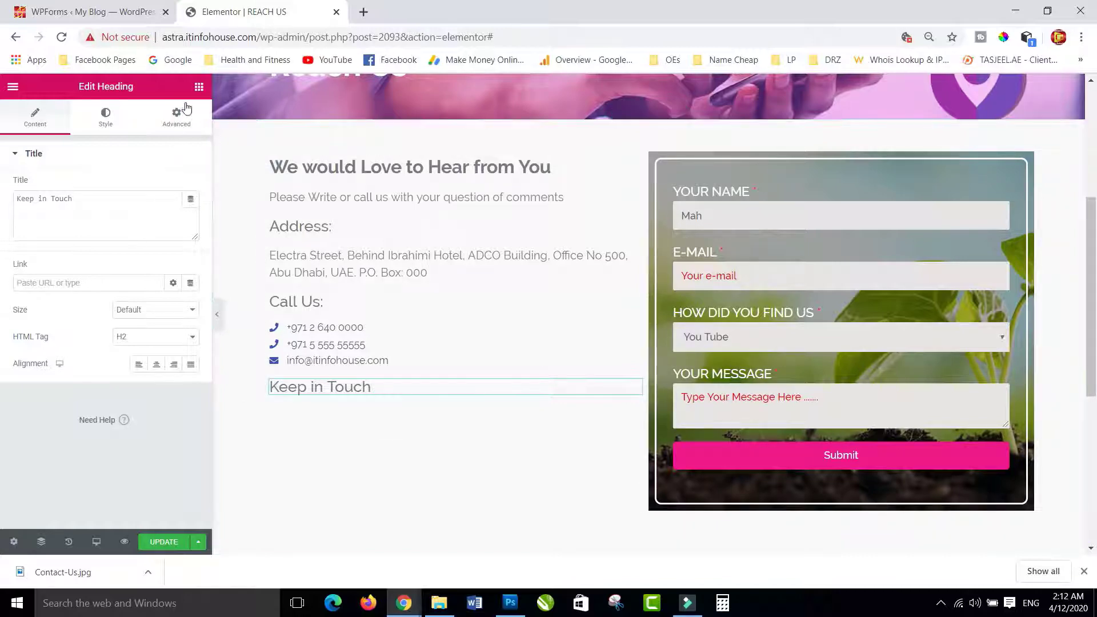
click(199, 88)
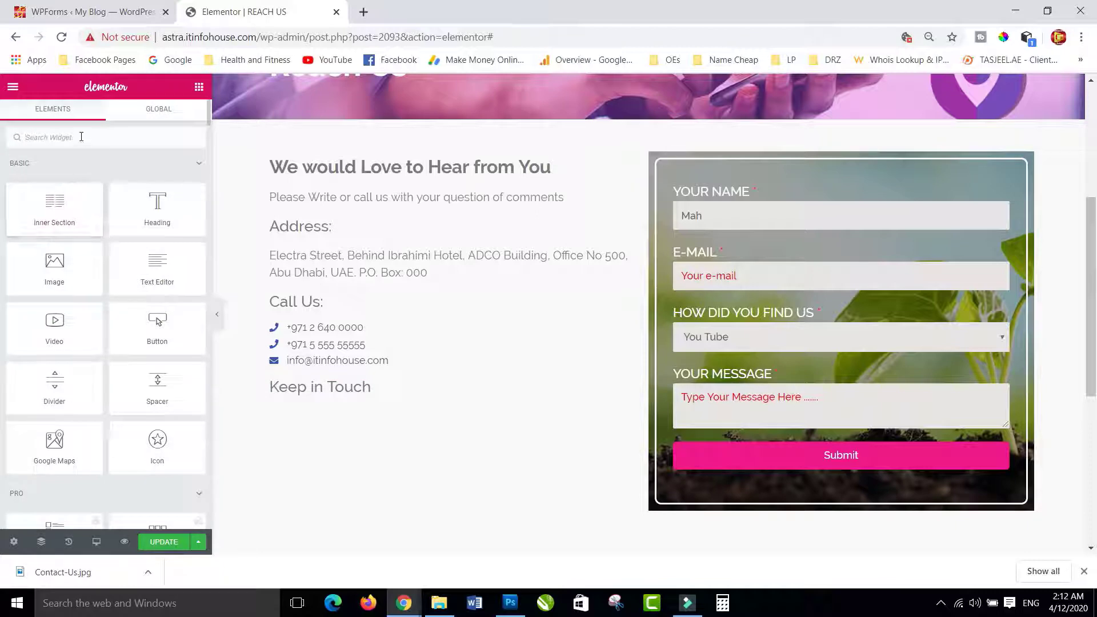
- Add a Social Icons widget below the 'Keep in Touch' heading
click(80, 137)
text(ic)
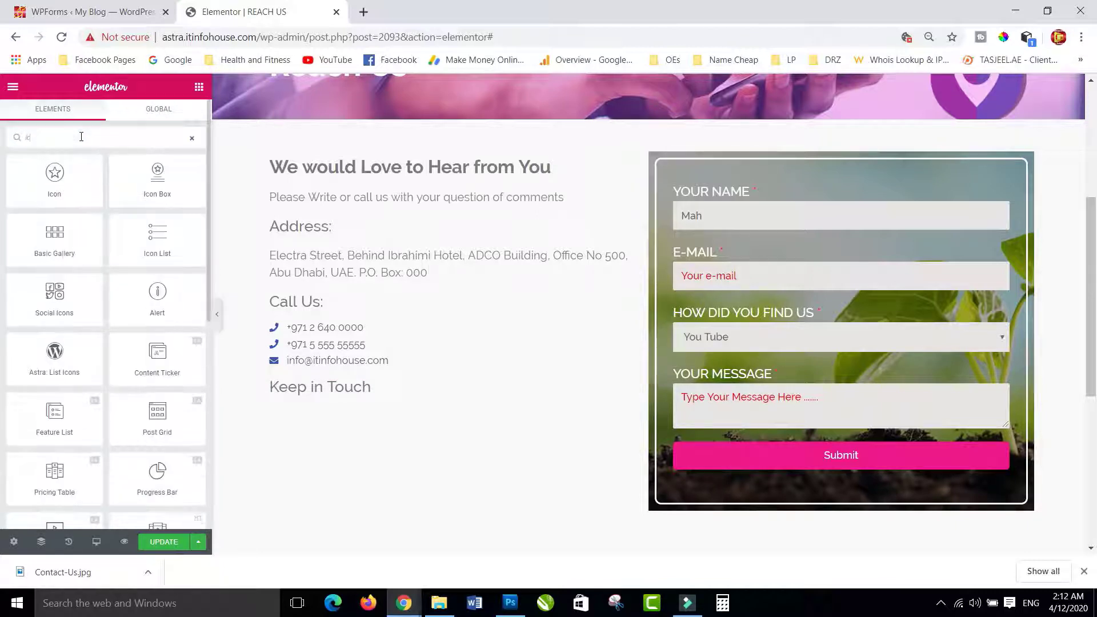
text(o)
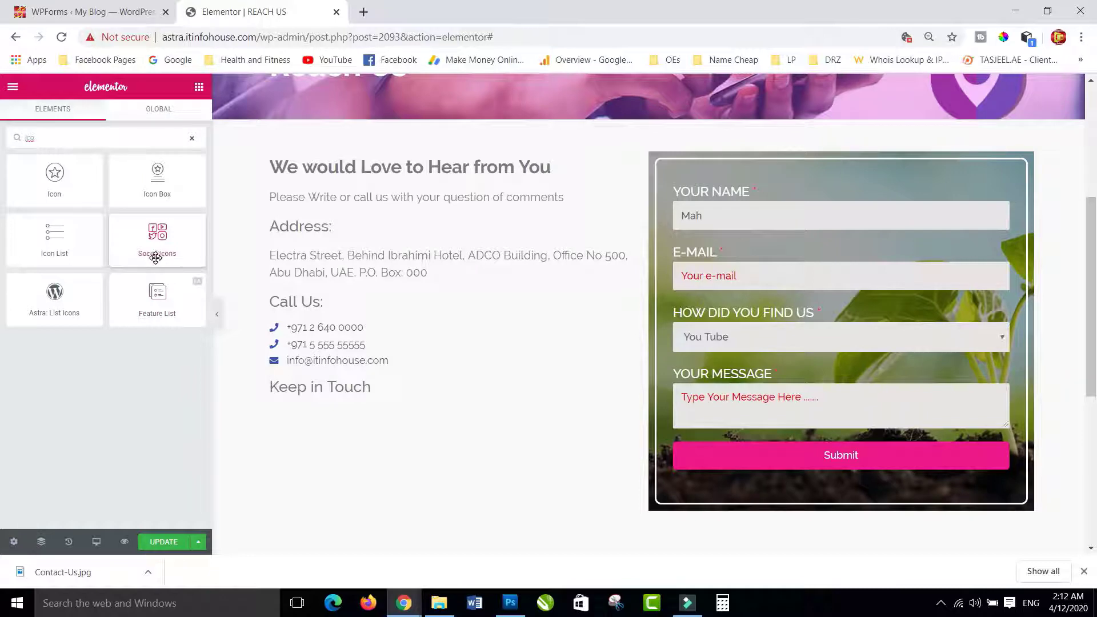
click(163, 237)
drag(288, 424, 298, 396)
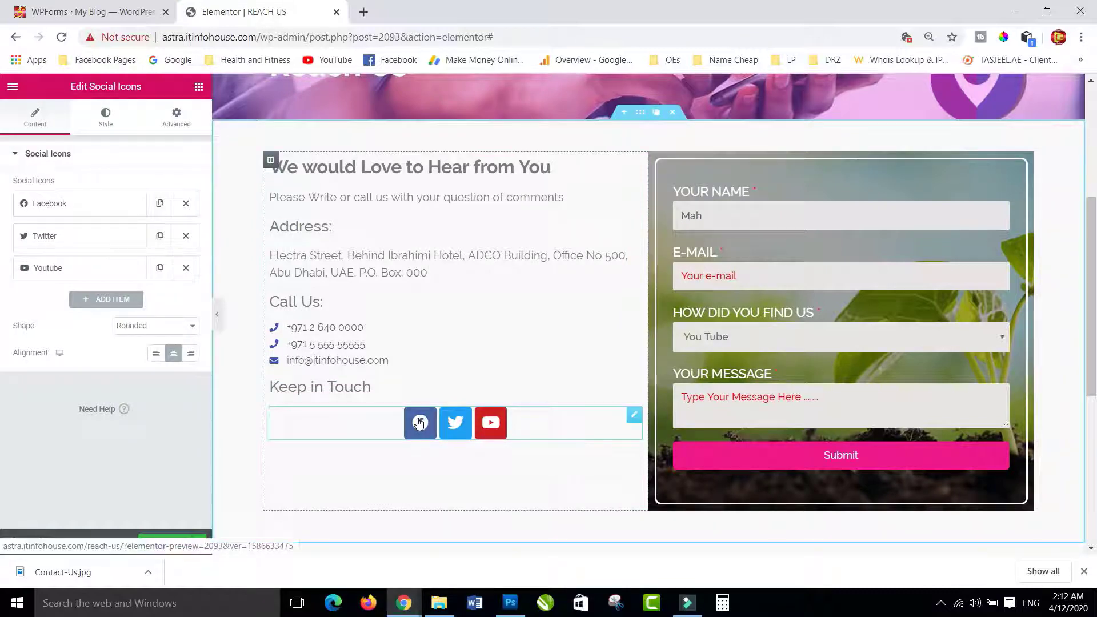
- Align the social icons left and set their shape to Circle
click(155, 353)
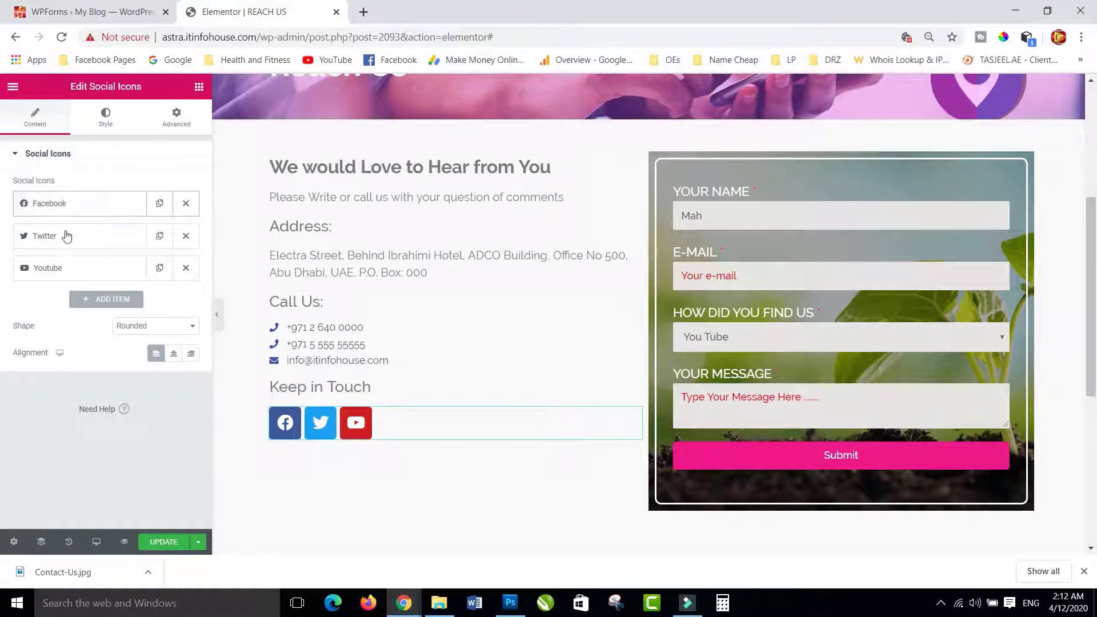
click(172, 328)
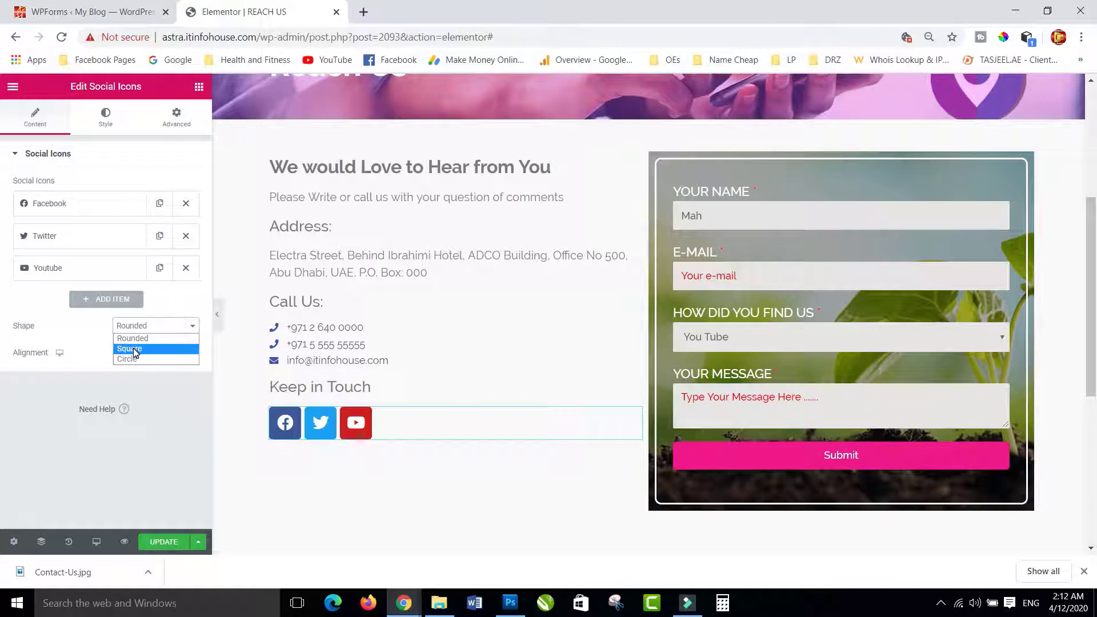
click(136, 349)
click(147, 325)
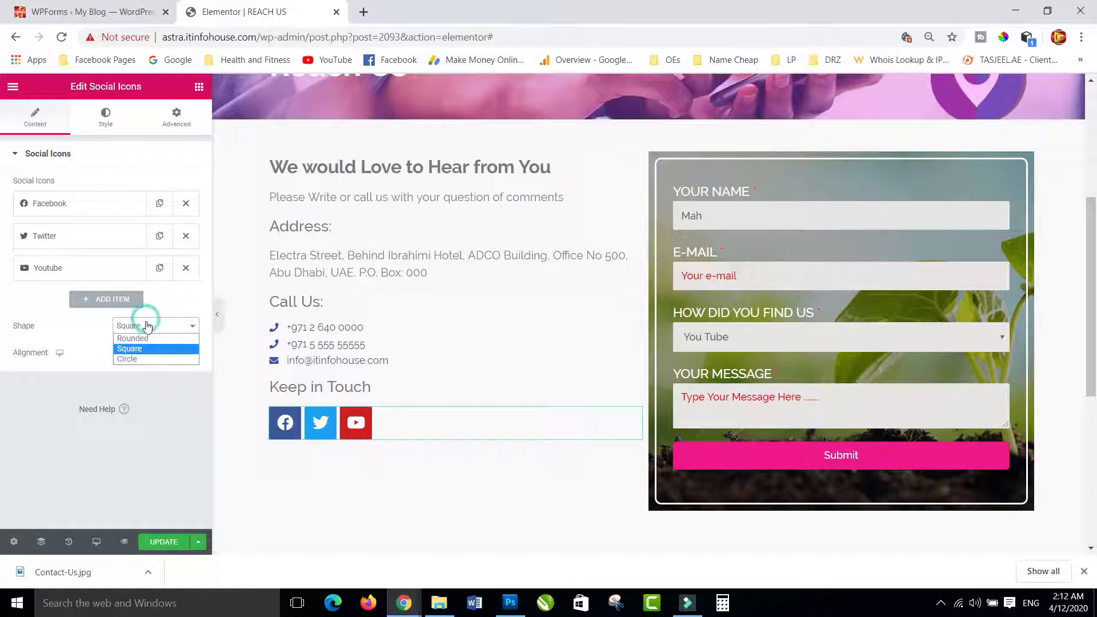
click(132, 361)
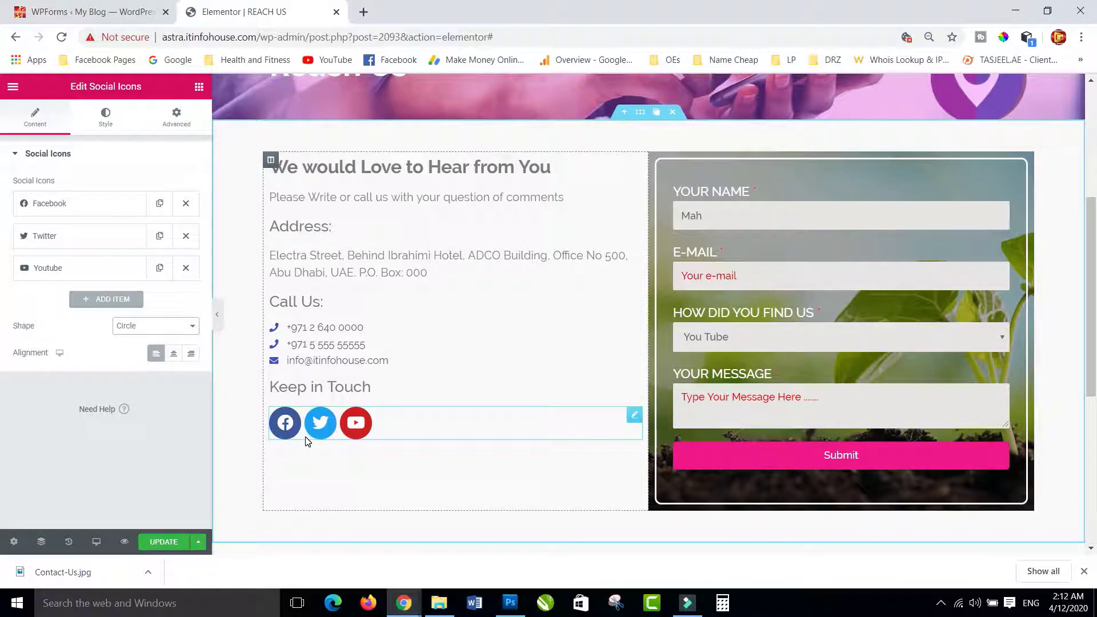
- Add Instagram as a fourth social icon item
click(96, 300)
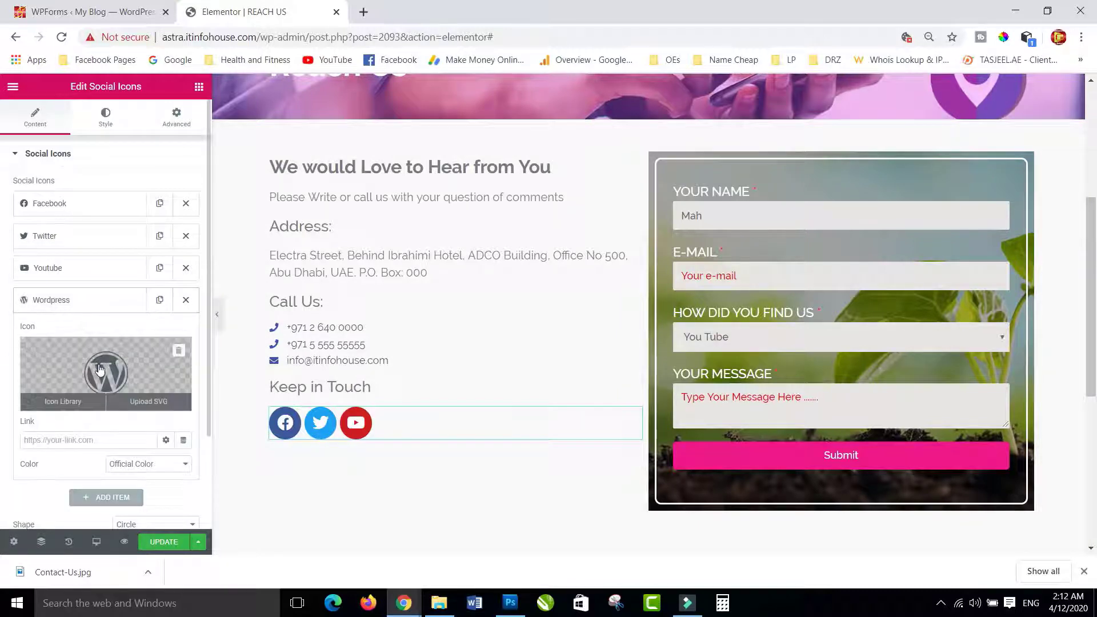
click(98, 349)
text(ins)
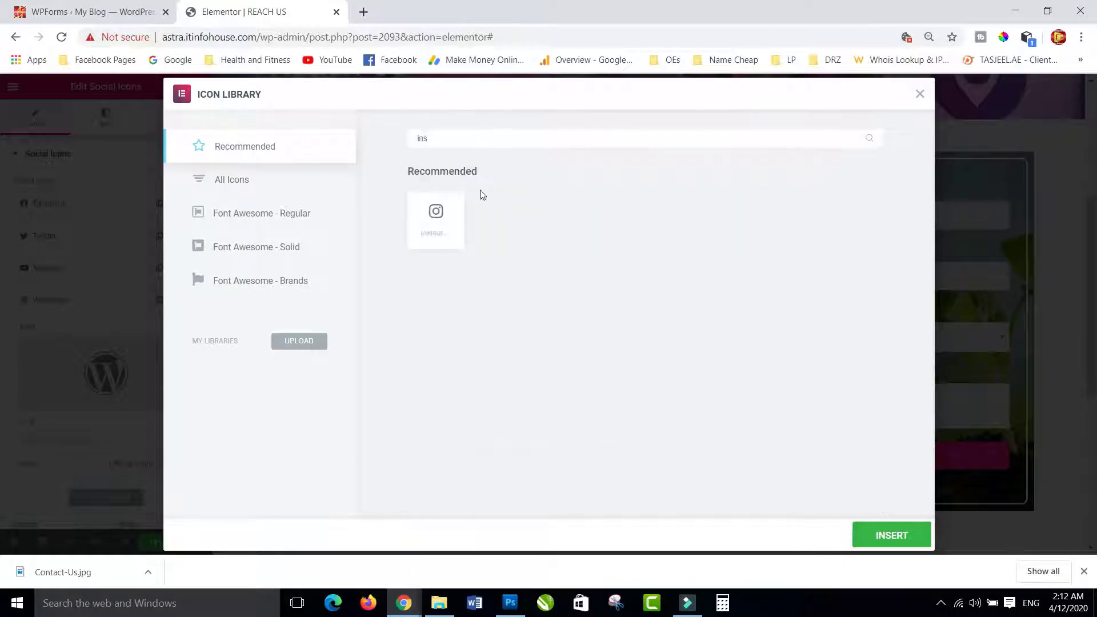
click(439, 214)
click(857, 537)
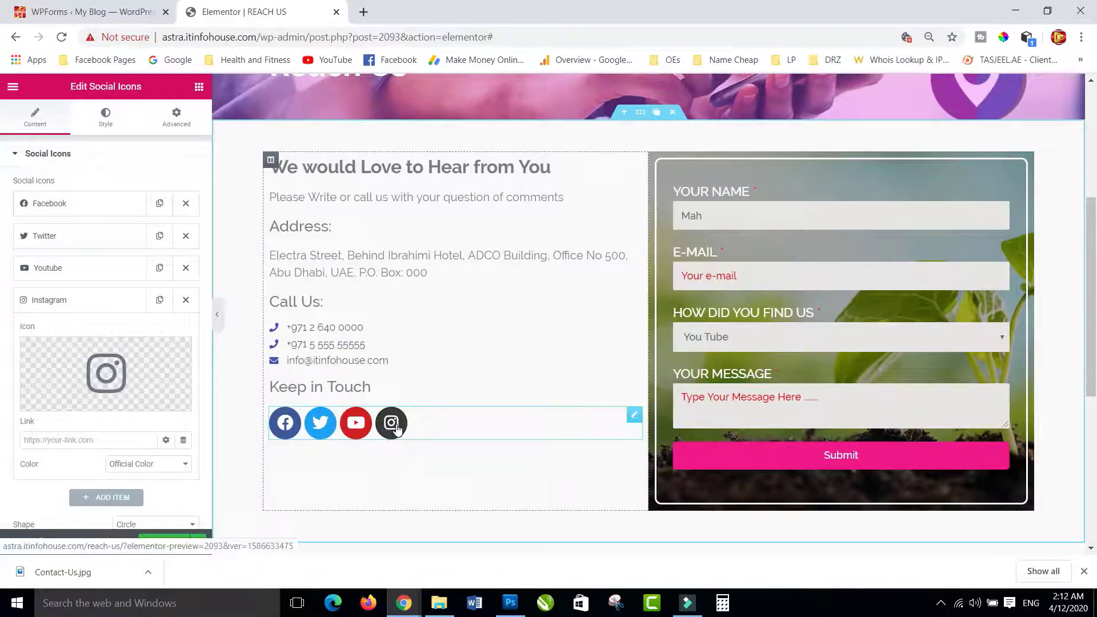
- Try center and right alignment for the social row, leaving it left-aligned
scroll(154, 434, down, 2)
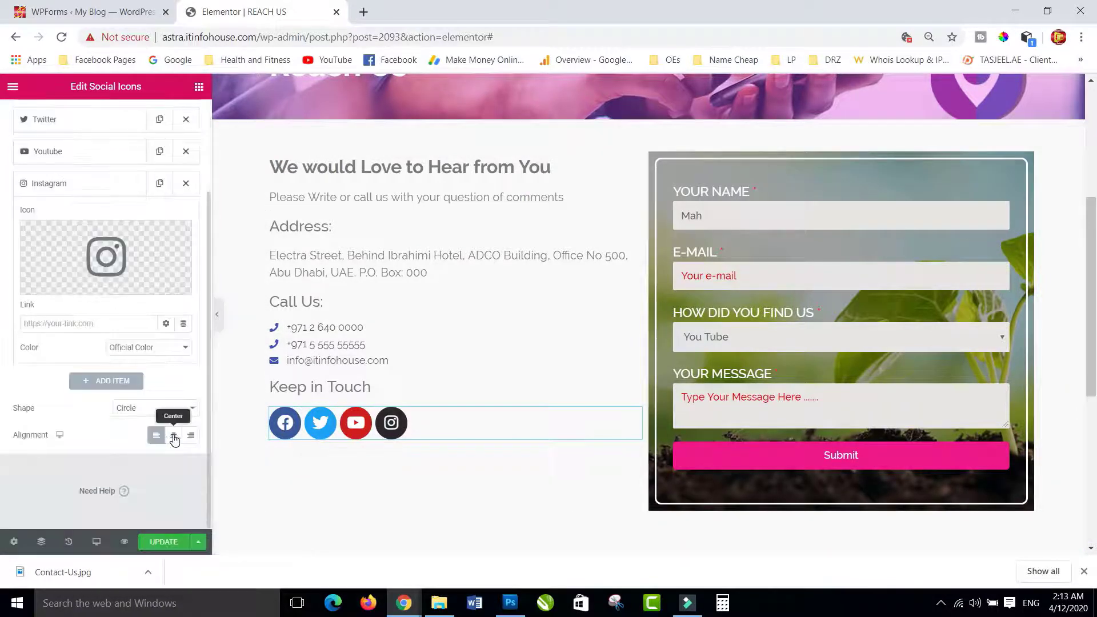
click(174, 438)
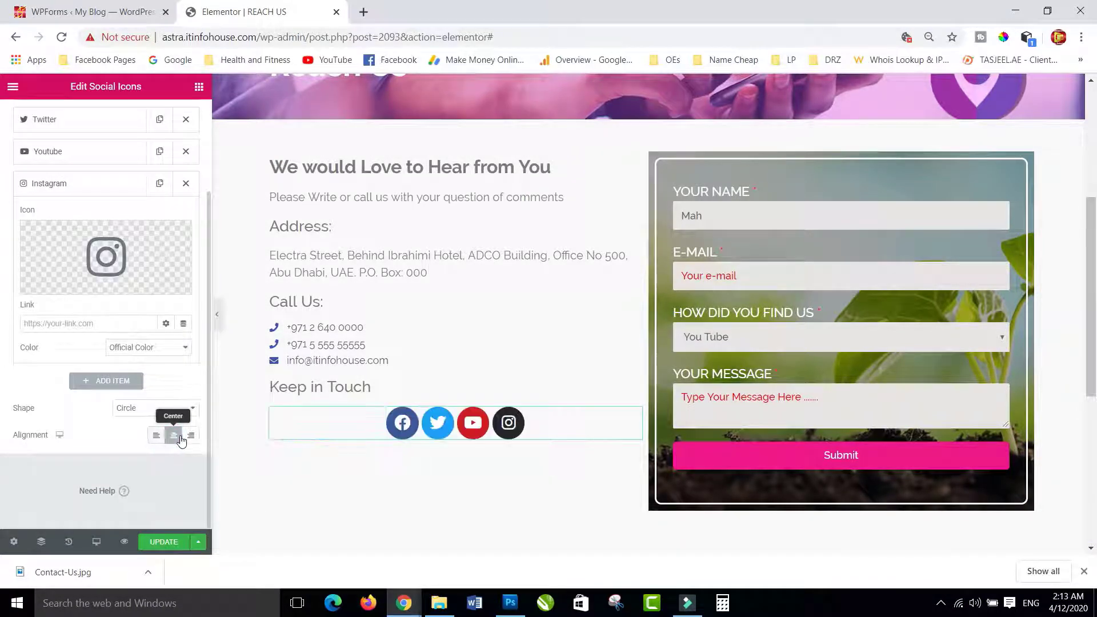
click(191, 437)
click(157, 437)
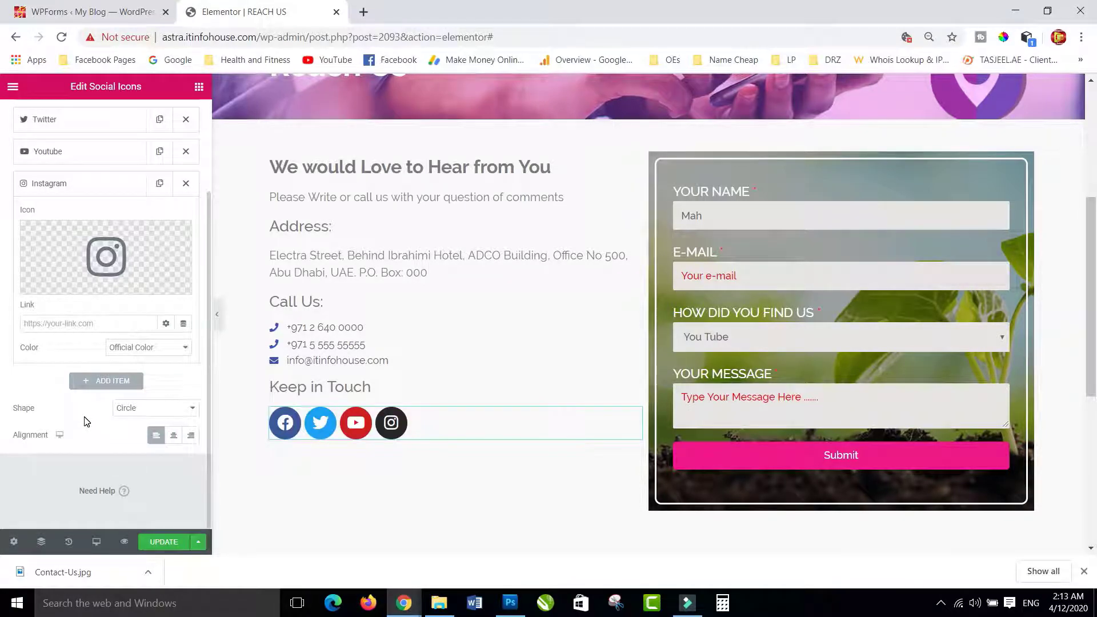
scroll(86, 422, up, 2)
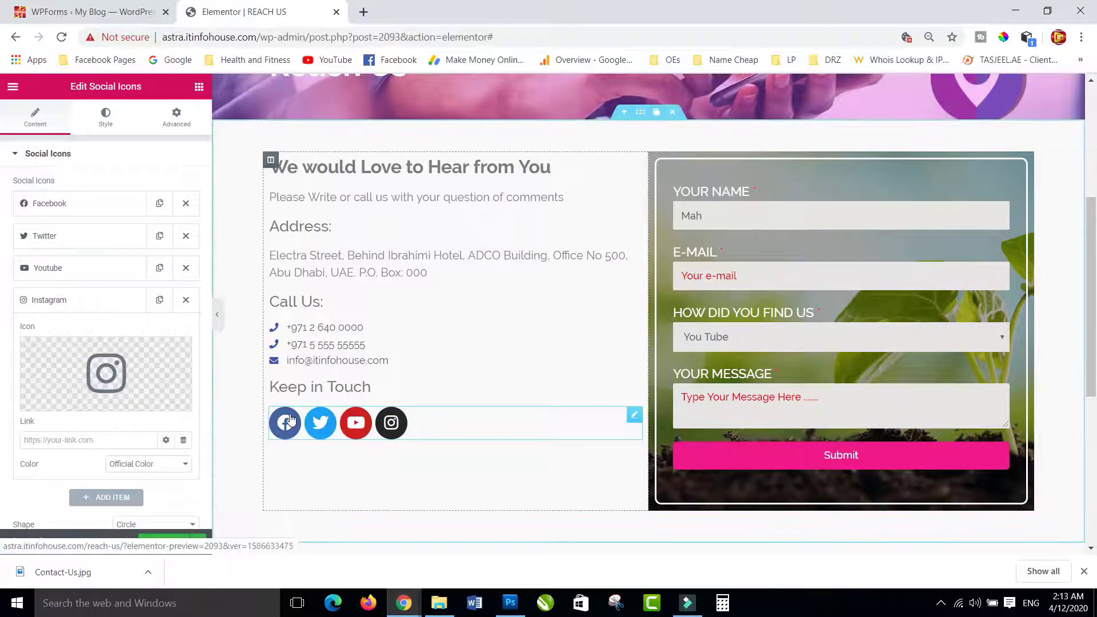
scroll(98, 234, down, 2)
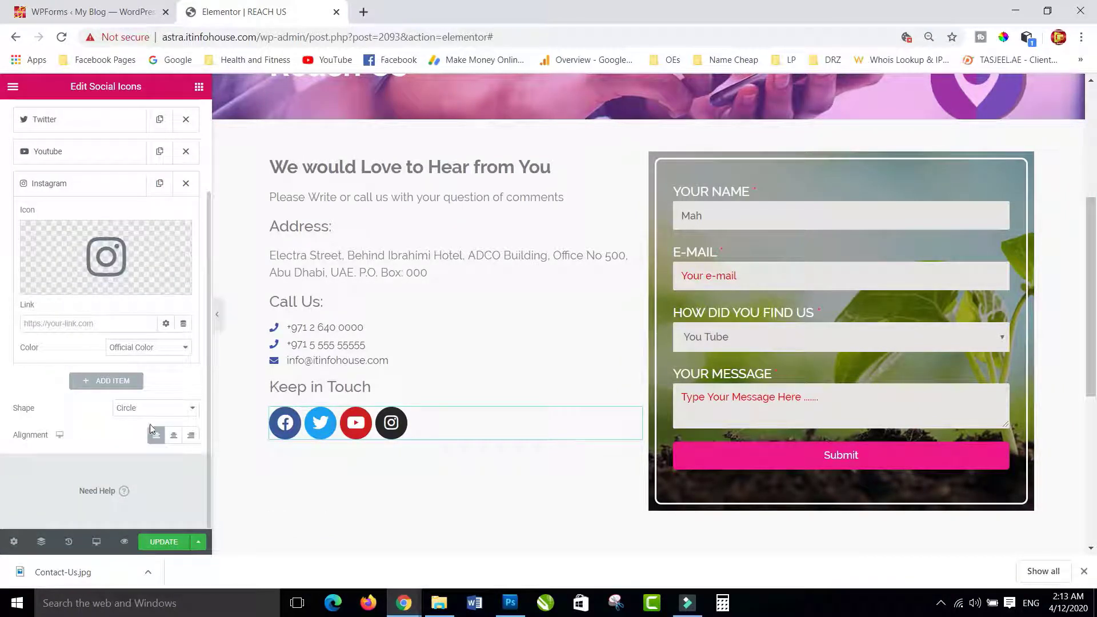
scroll(95, 229, up, 2)
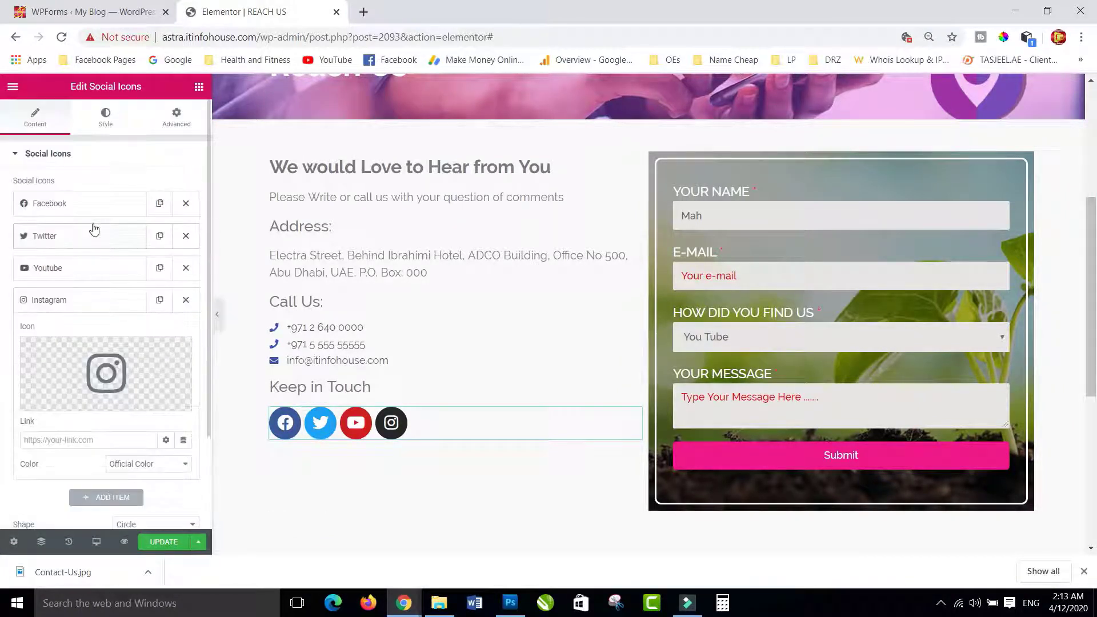
- Set the social icons' Icon Size to 19 in the Style tab
click(106, 121)
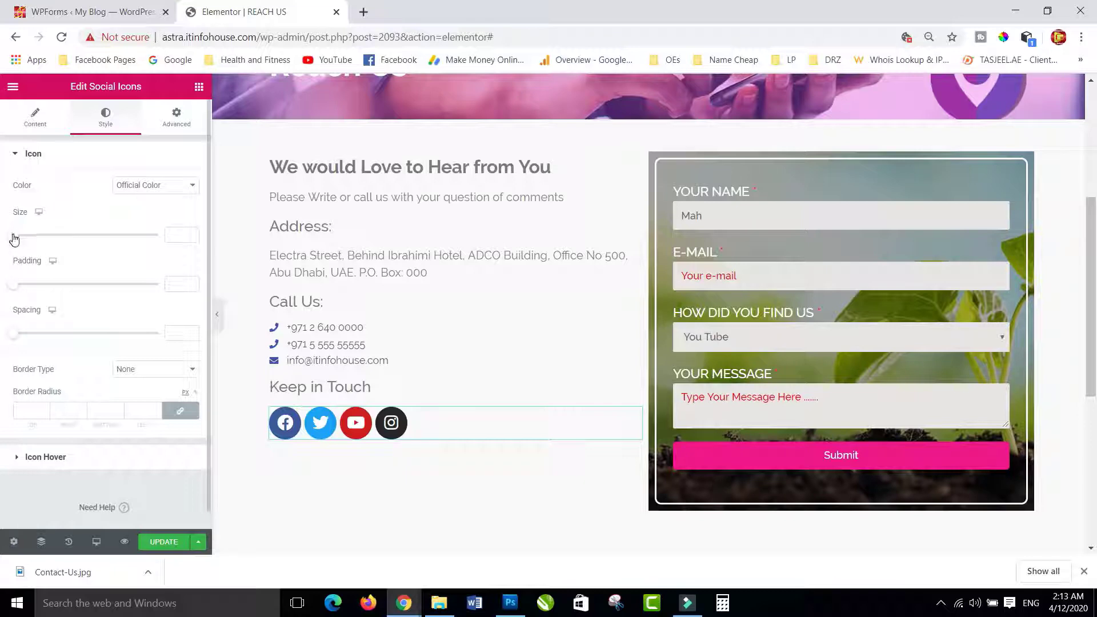
drag(14, 239, 20, 240)
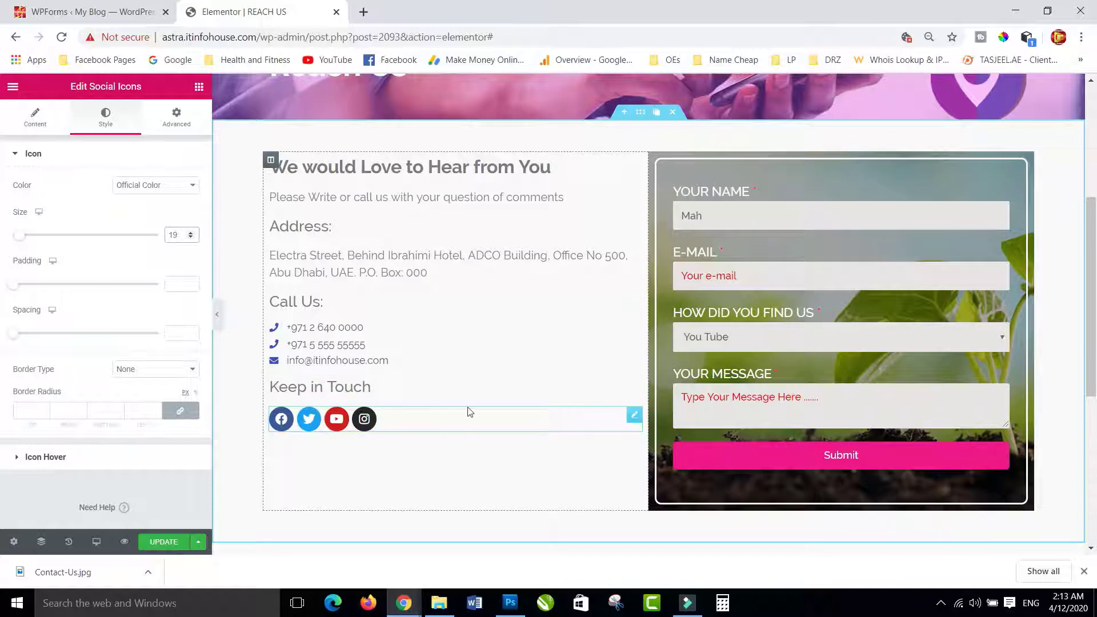
click(271, 162)
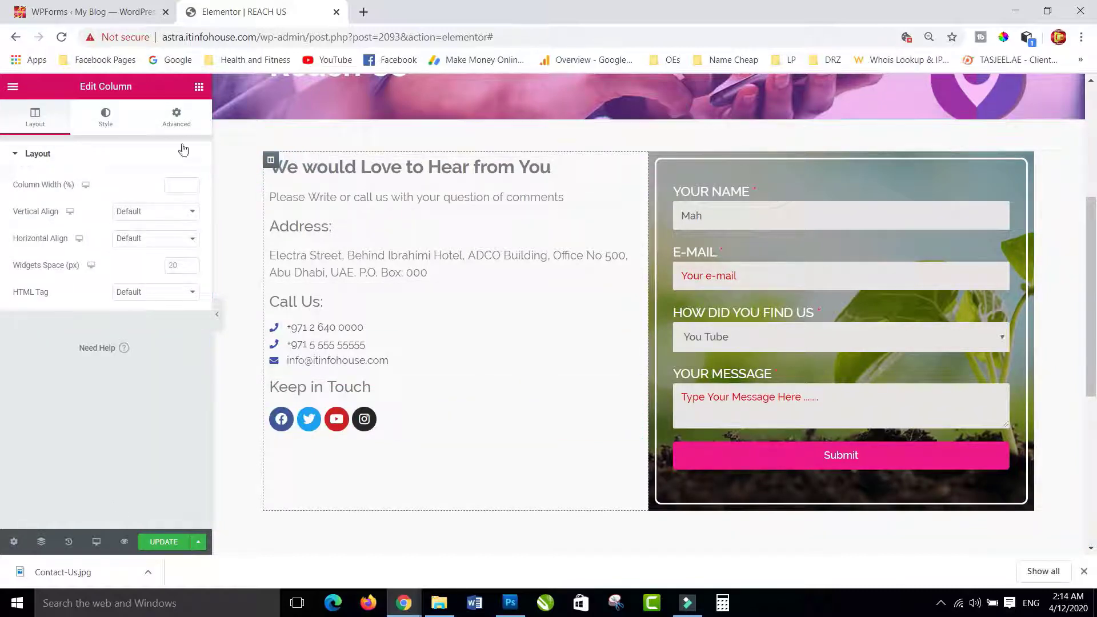
- Unlink the left column's margins and set its top margin to 30 px
click(175, 117)
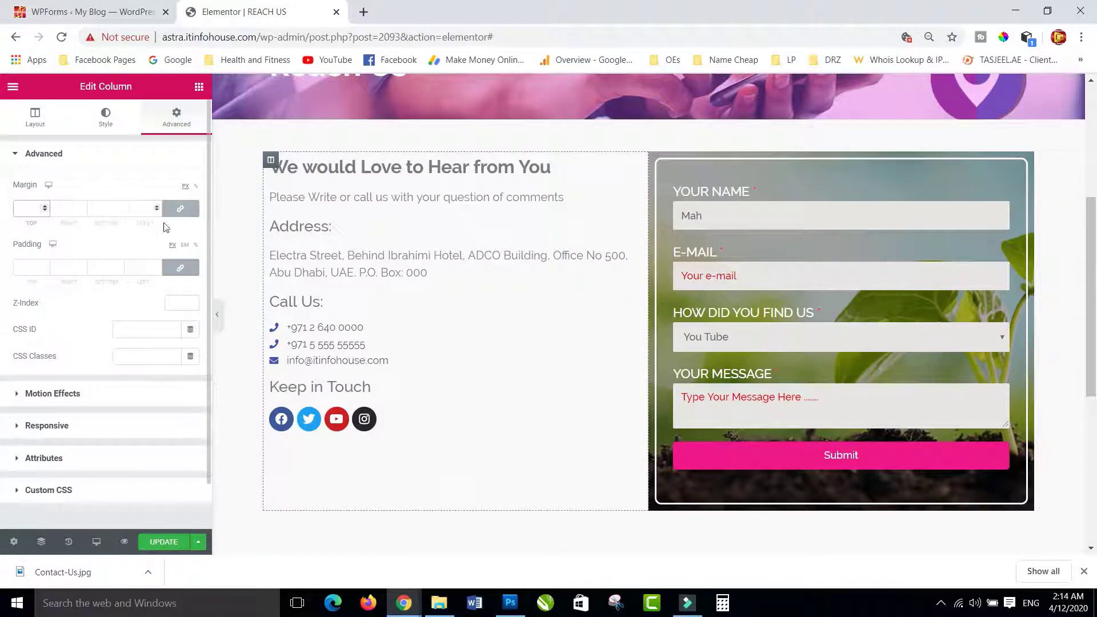
click(180, 209)
click(27, 210)
text(30)
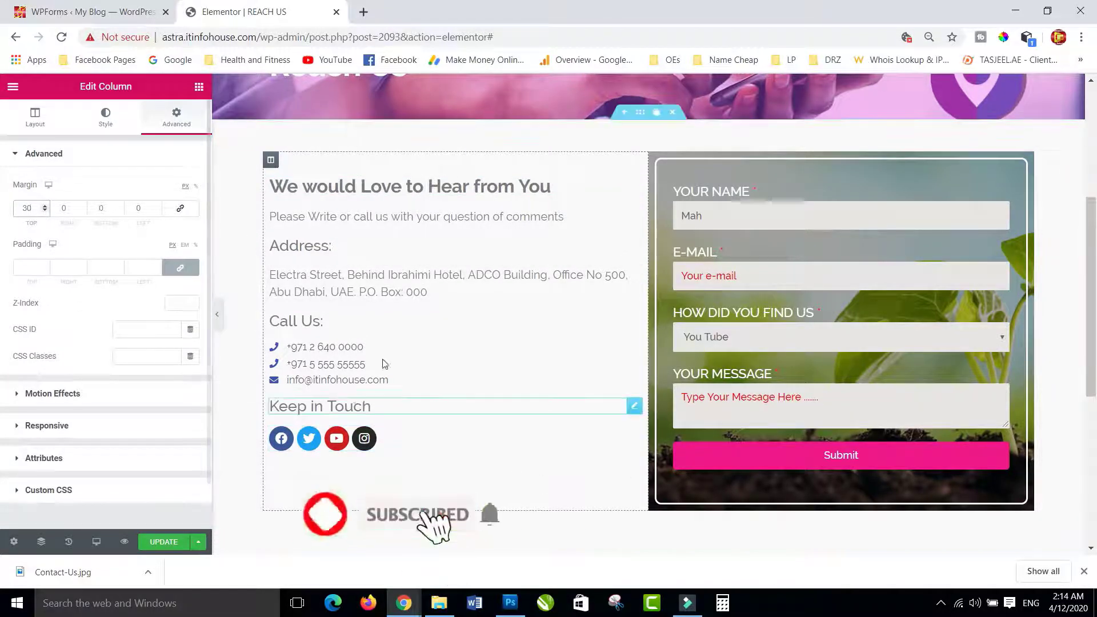
scroll(449, 470, down, 4)
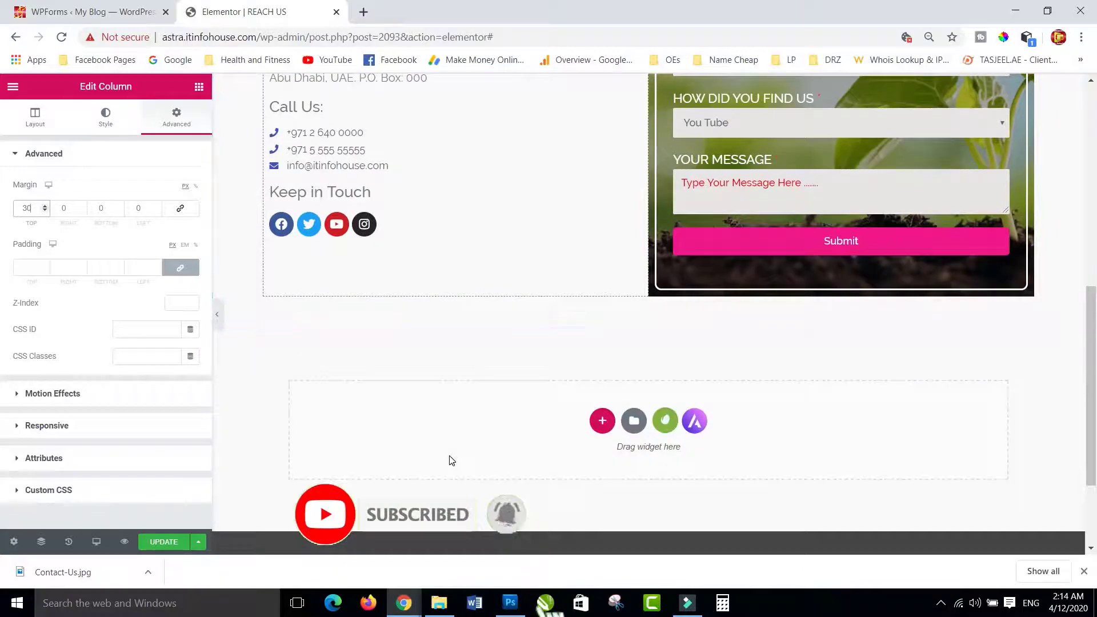
scroll(452, 460, up, 5)
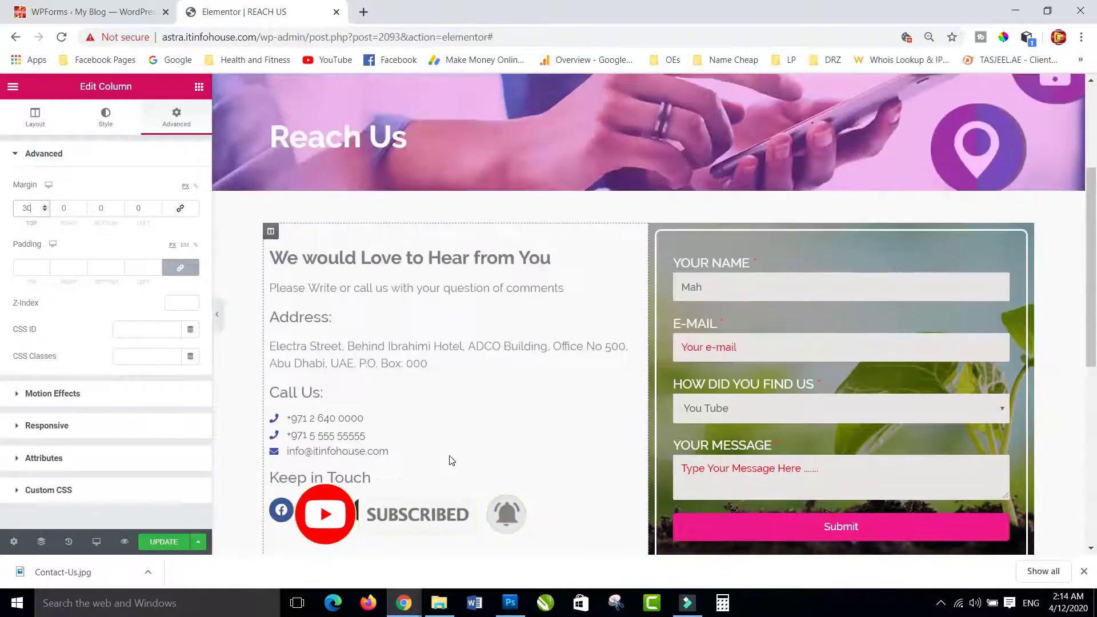
scroll(451, 460, up, 1)
scroll(451, 459, down, 3)
scroll(452, 460, up, 5)
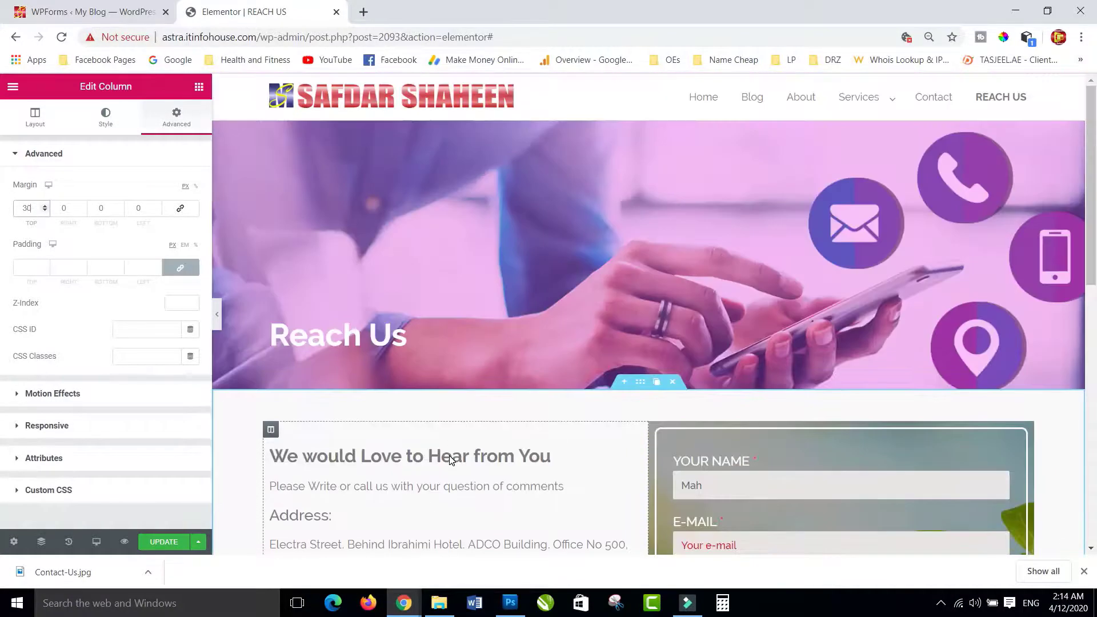
scroll(605, 276, down, 5)
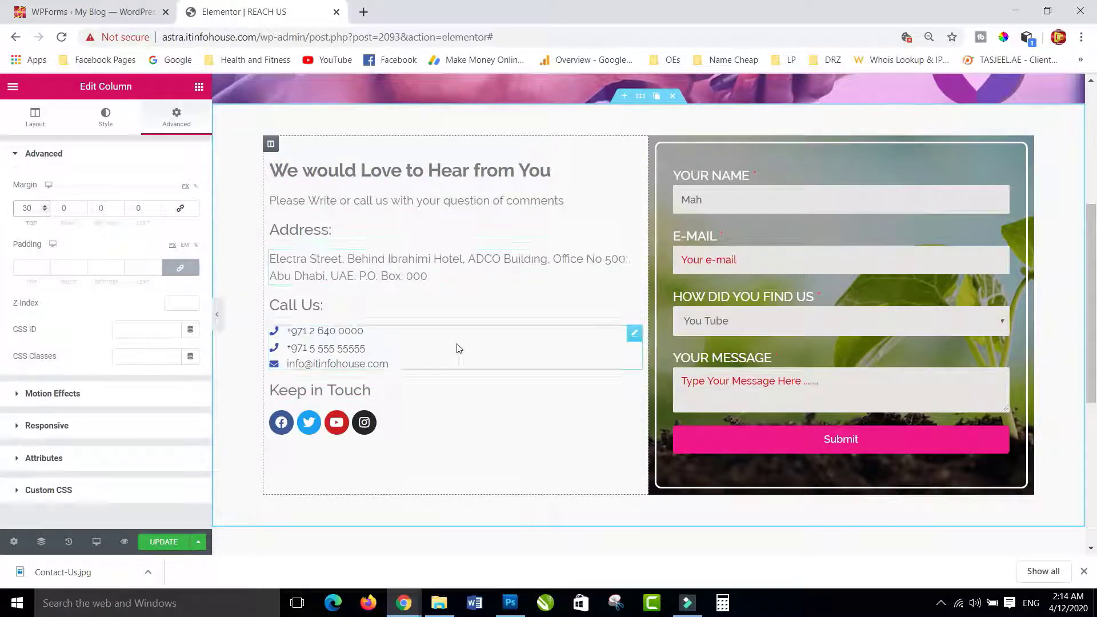
scroll(455, 347, down, 4)
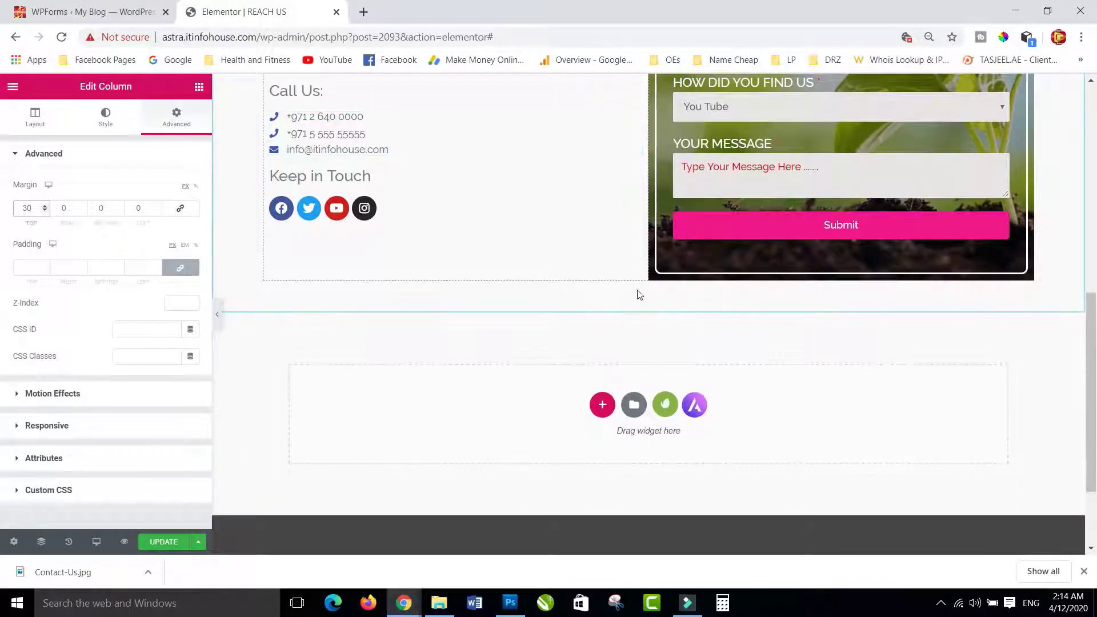
- Add a single-column section below the form and enable Stretch Section
click(602, 405)
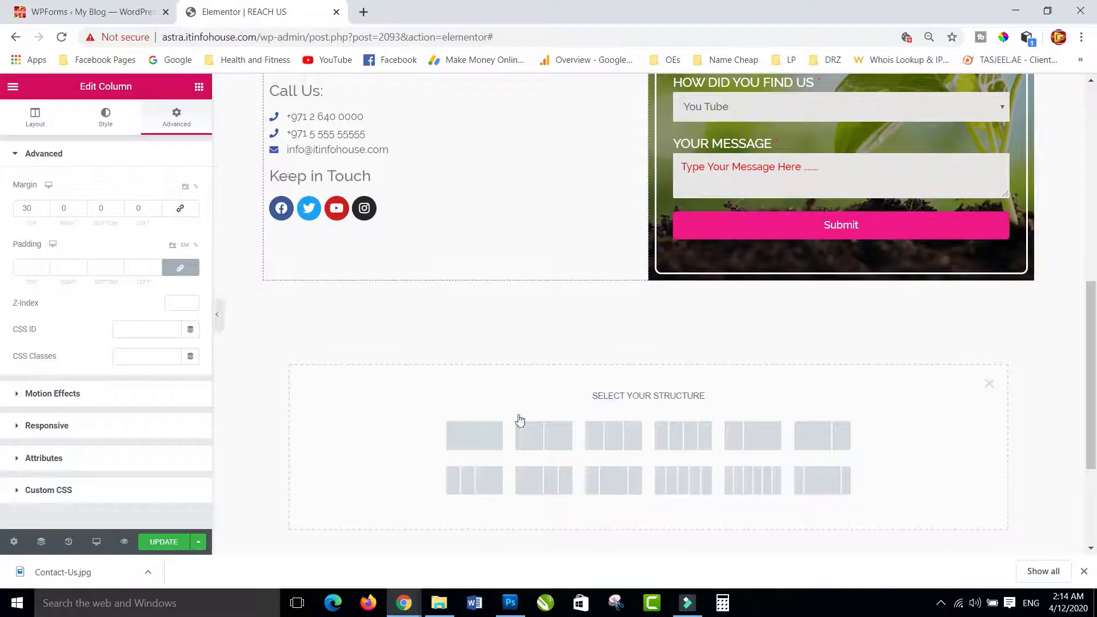
click(473, 437)
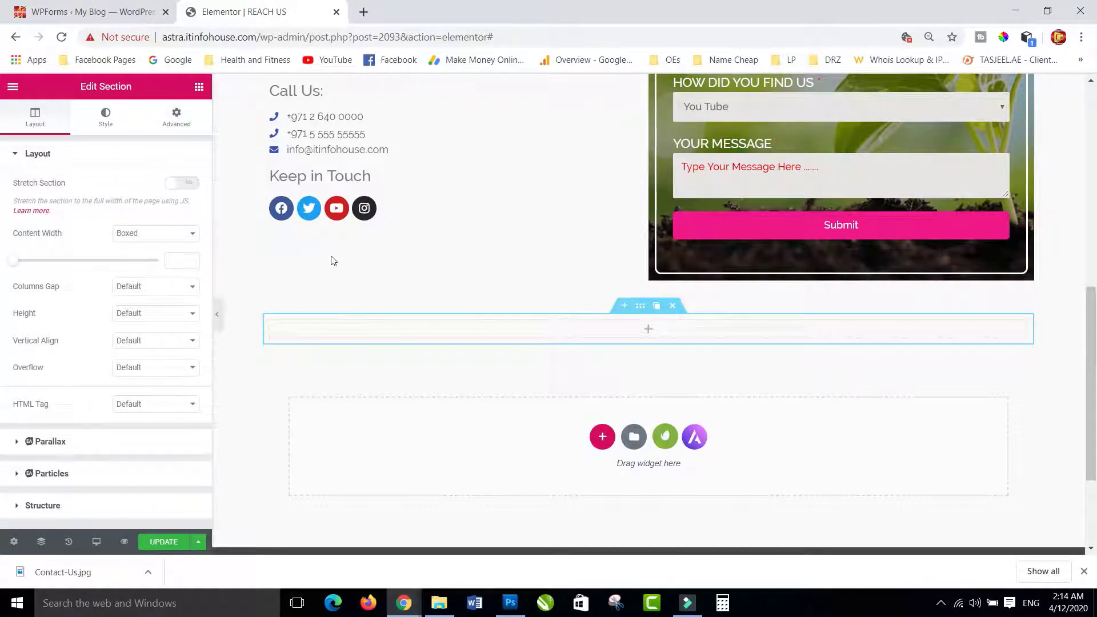
click(198, 86)
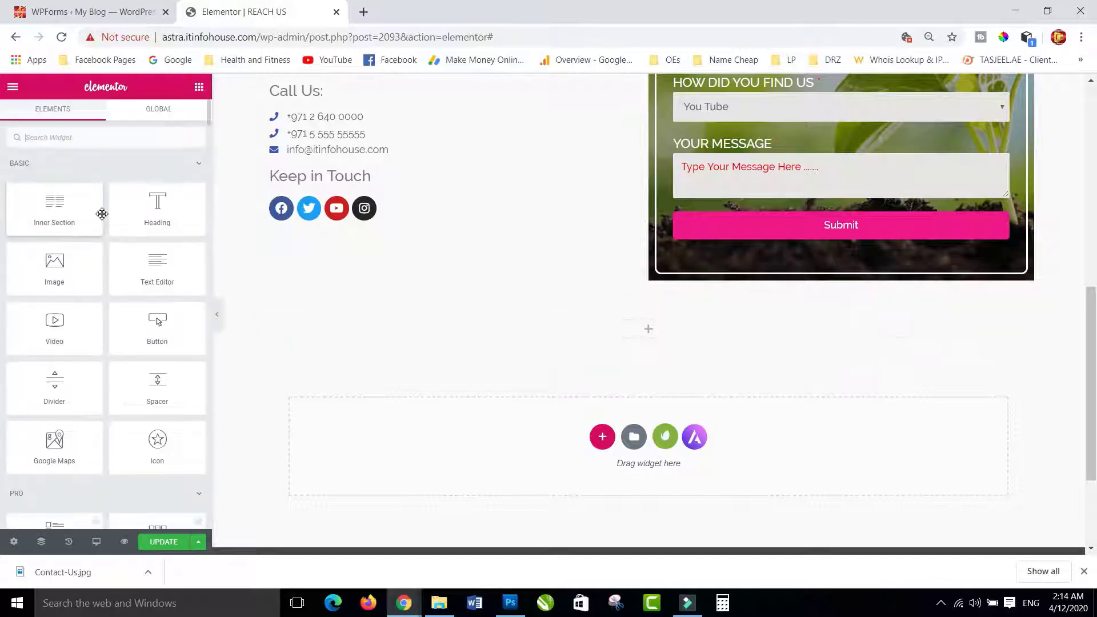
scroll(101, 230, down, 3)
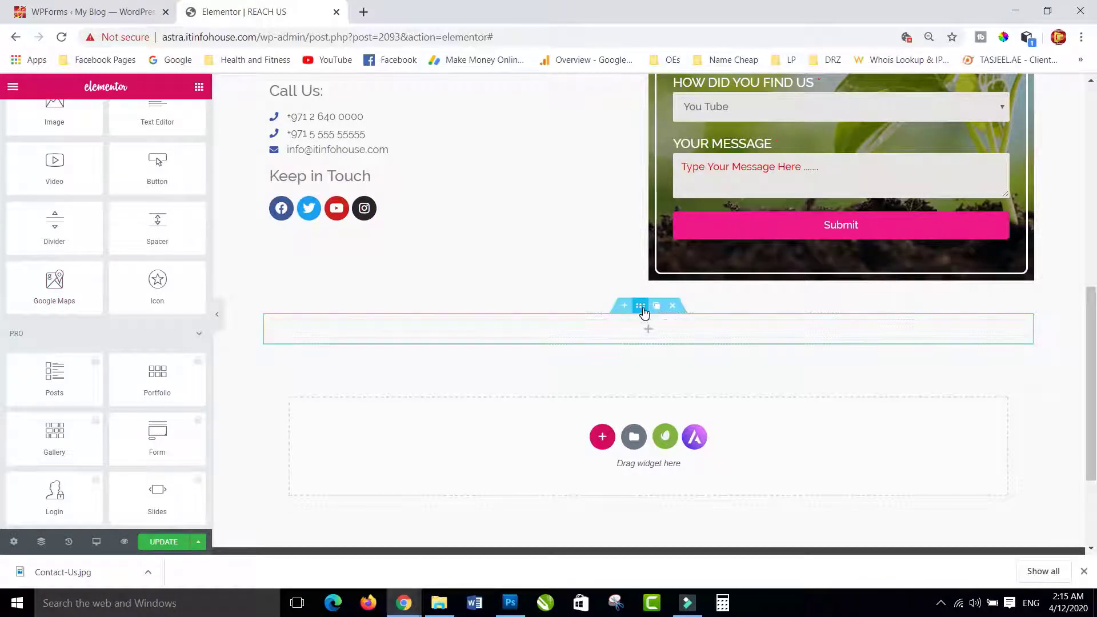
click(637, 310)
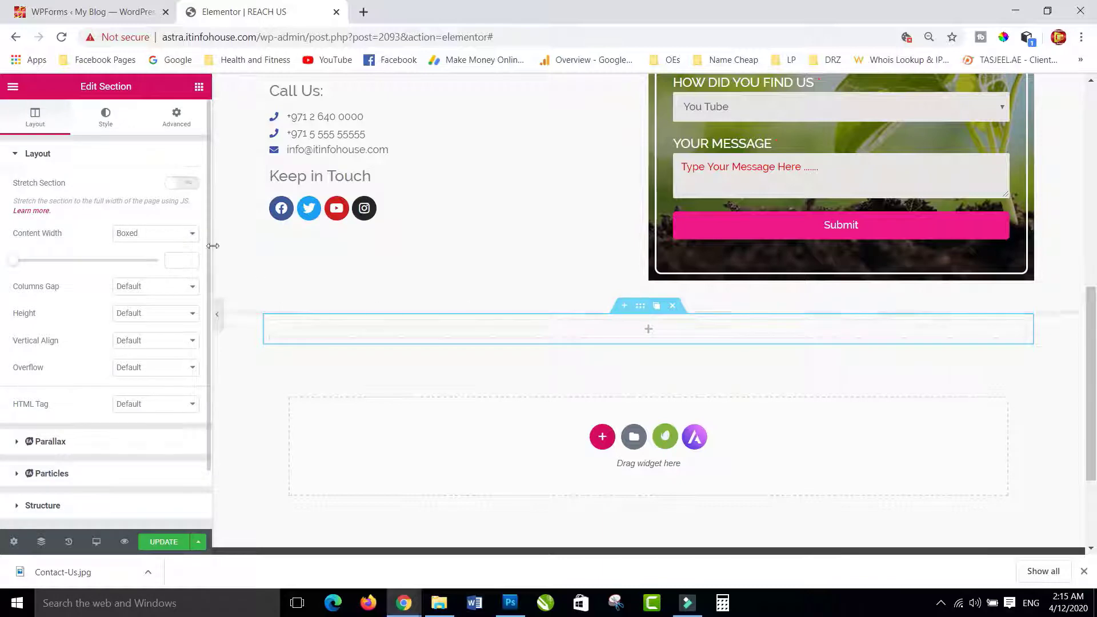
click(185, 183)
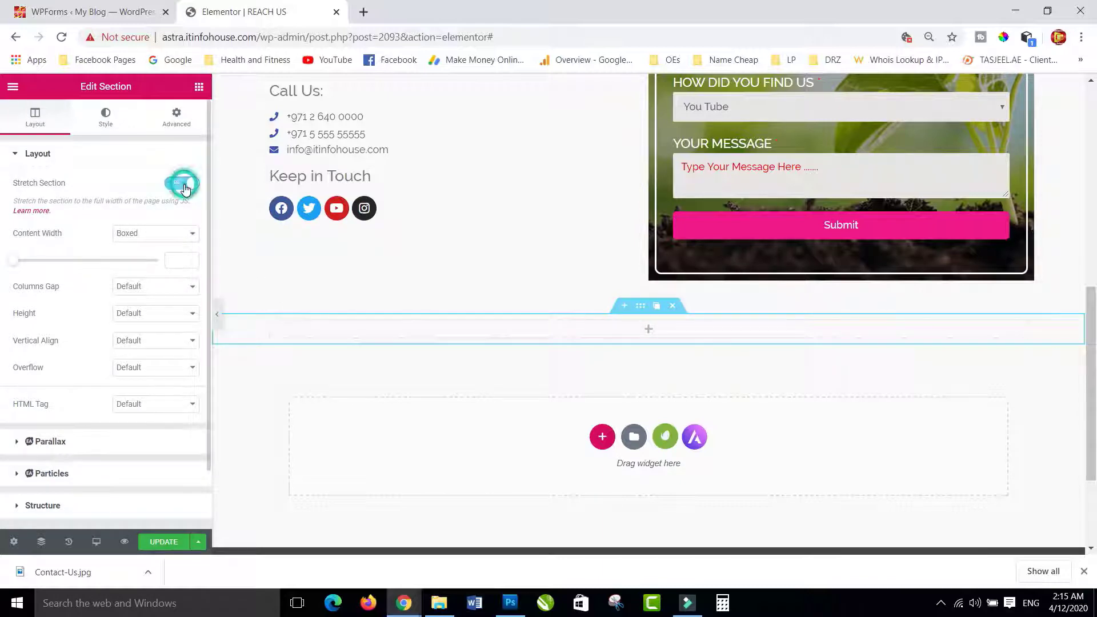
- Place an HTML widget in the new section and open a new browser tab
click(197, 82)
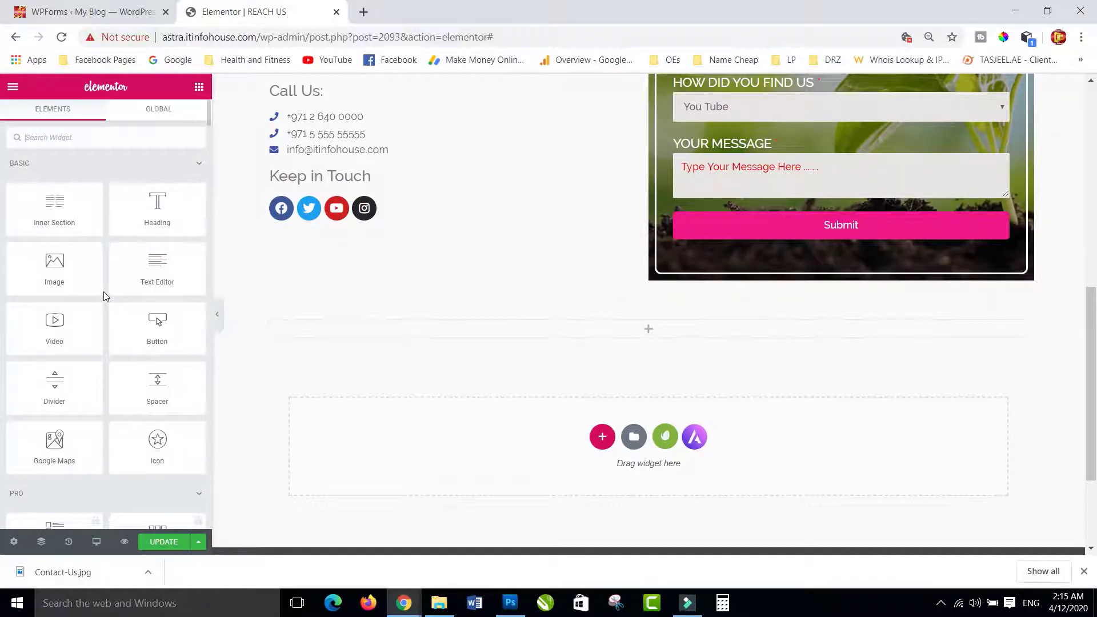
scroll(103, 296, down, 7)
scroll(104, 296, down, 15)
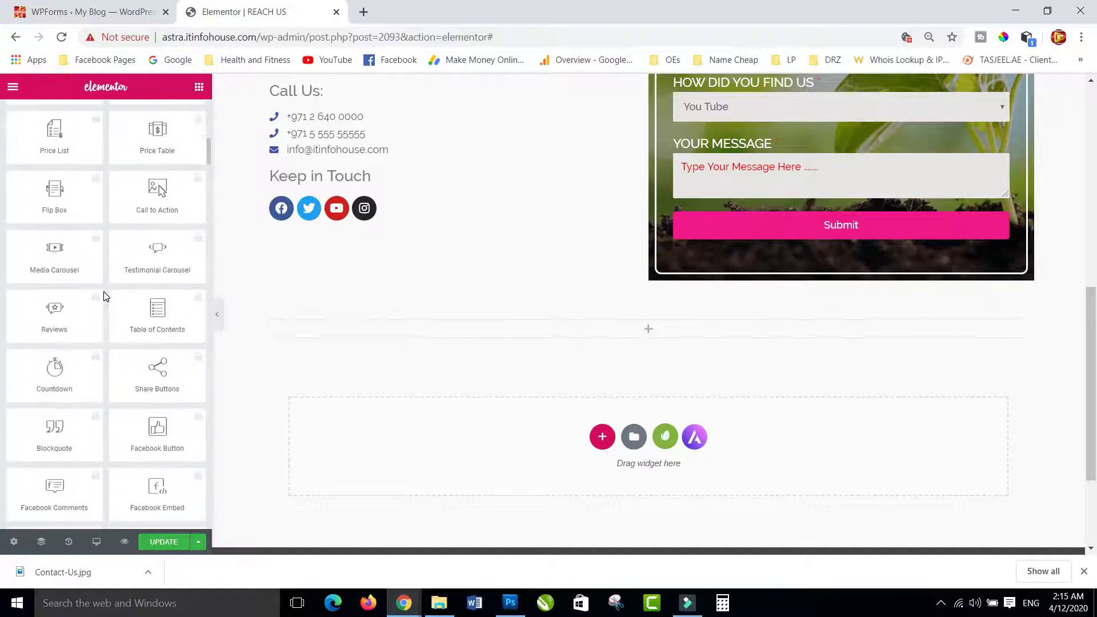
scroll(104, 297, down, 10)
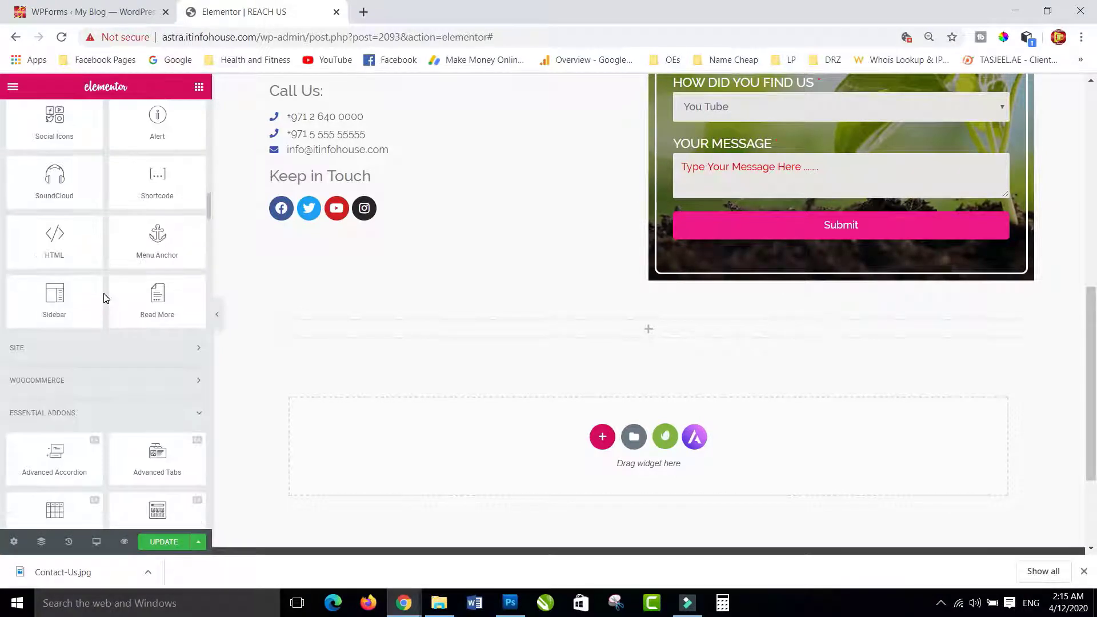
scroll(104, 296, up, 10)
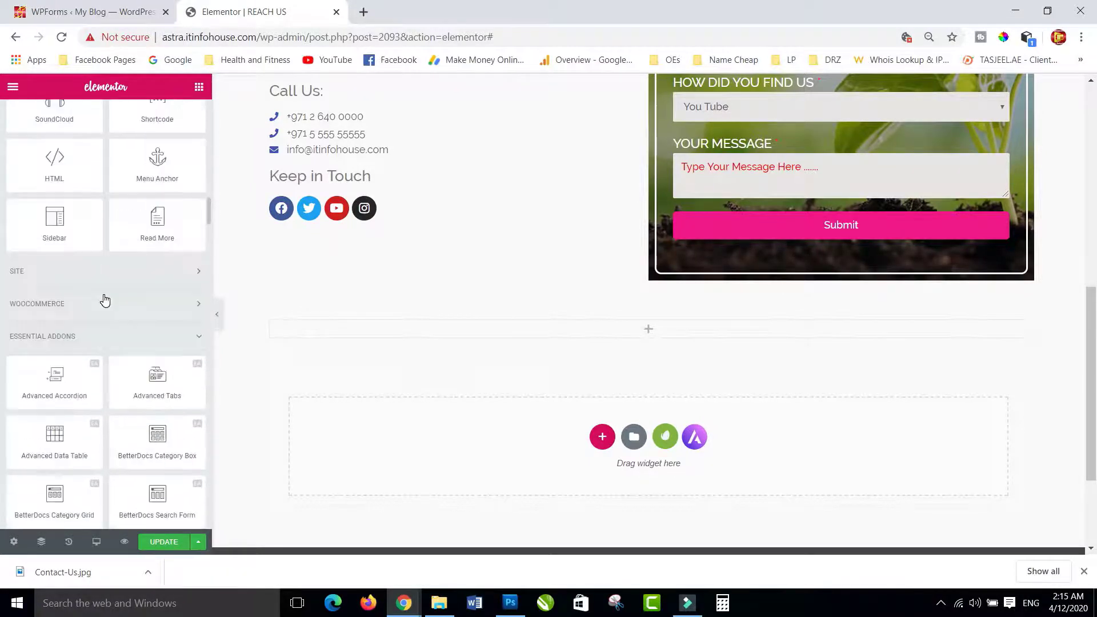
scroll(83, 415, down, 1)
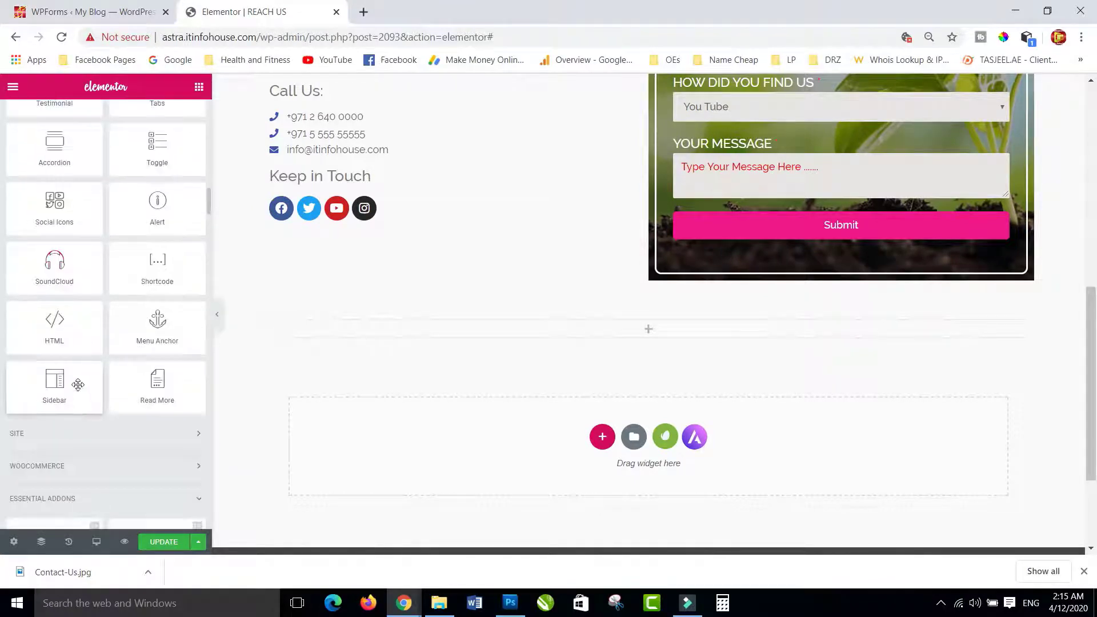
drag(54, 320, 651, 331)
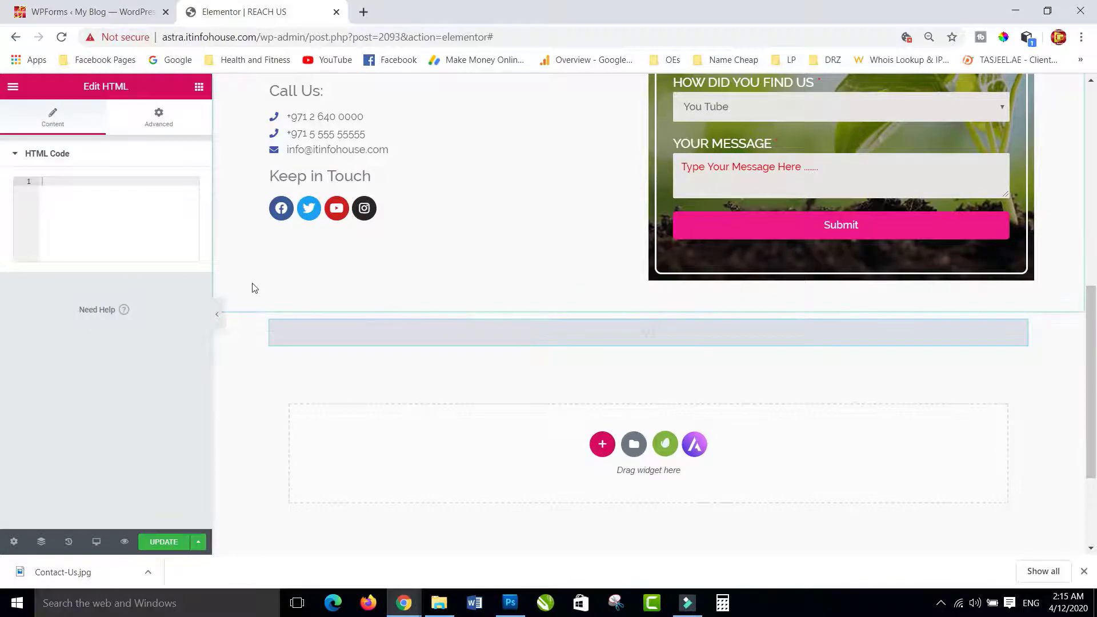
click(363, 12)
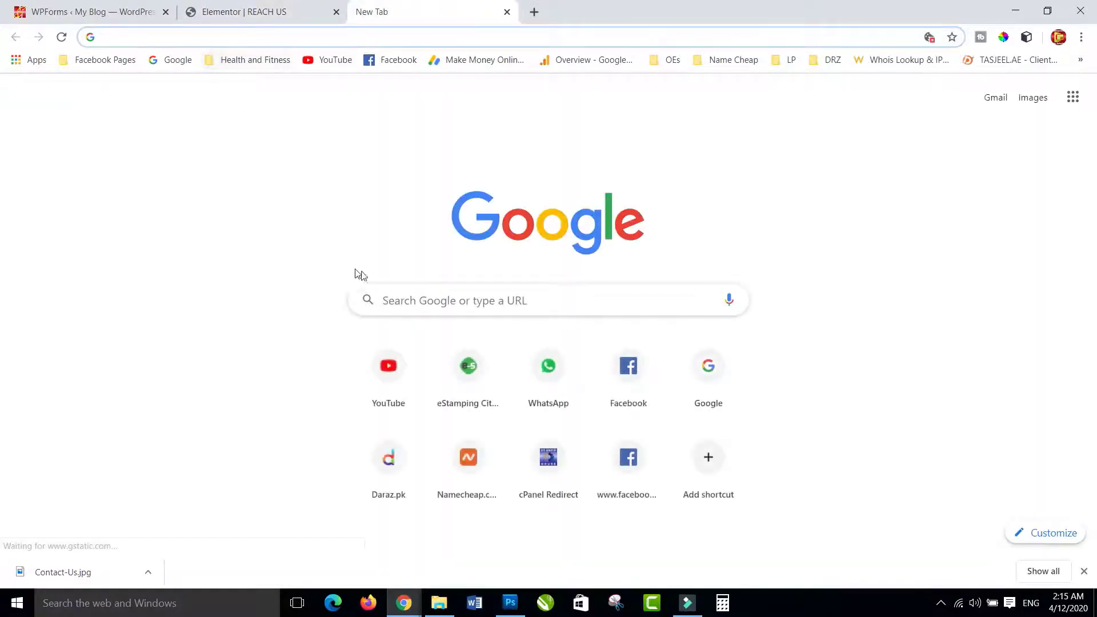
- Search Google for 'google maps' from the new tab's search box
click(412, 301)
text(google maps)
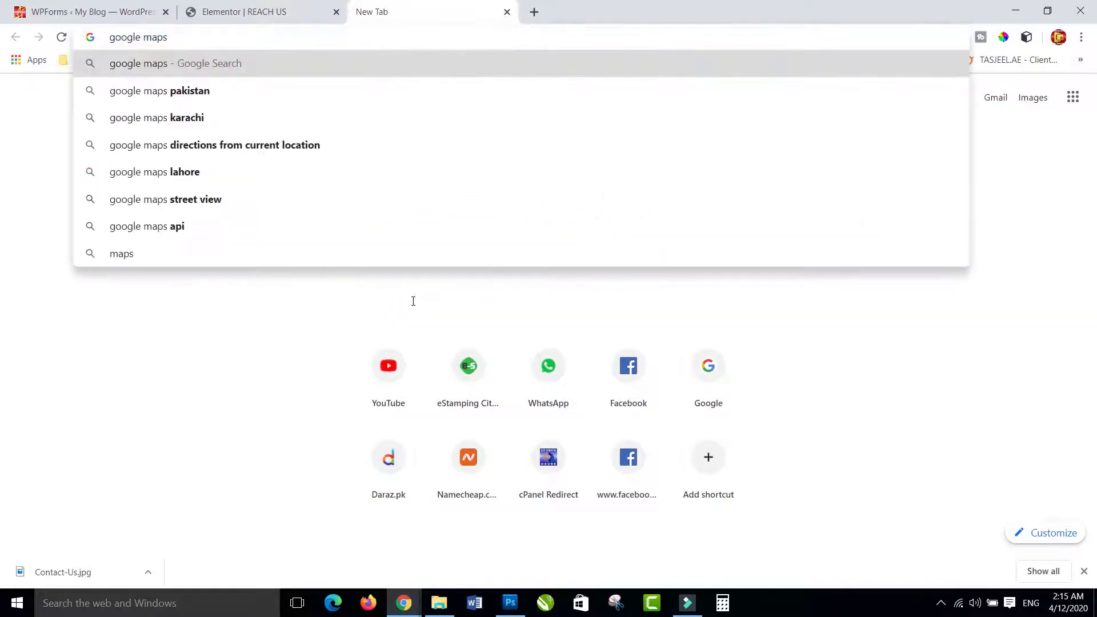
key(Return)
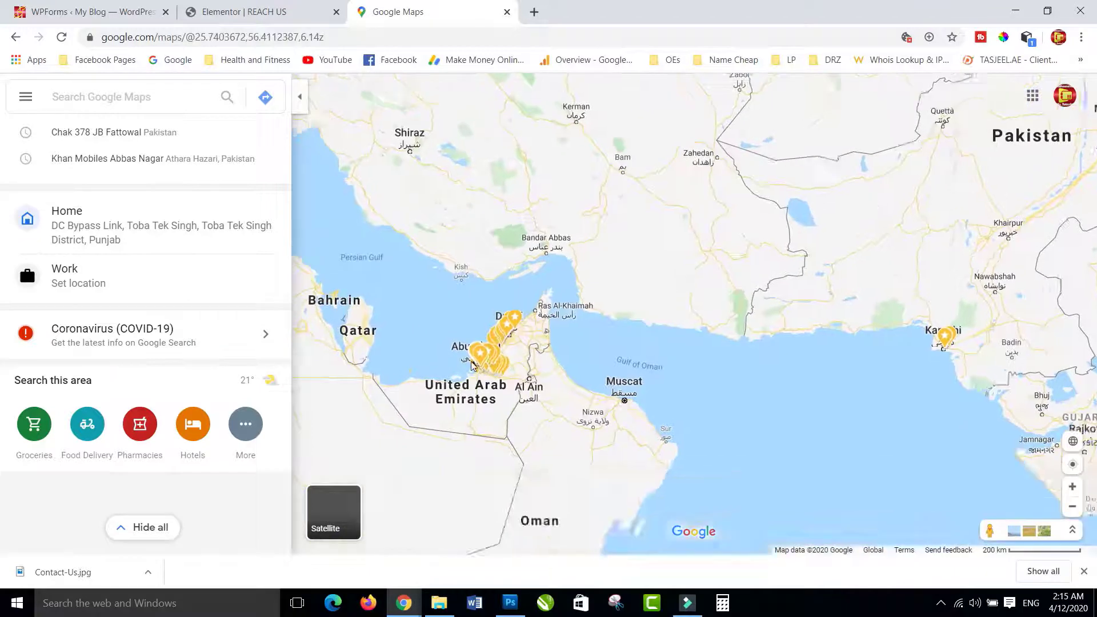
- Zoom into central Abu Dhabi and drop a pin at 24.488696, 54.367765
scroll(505, 373, up, 6)
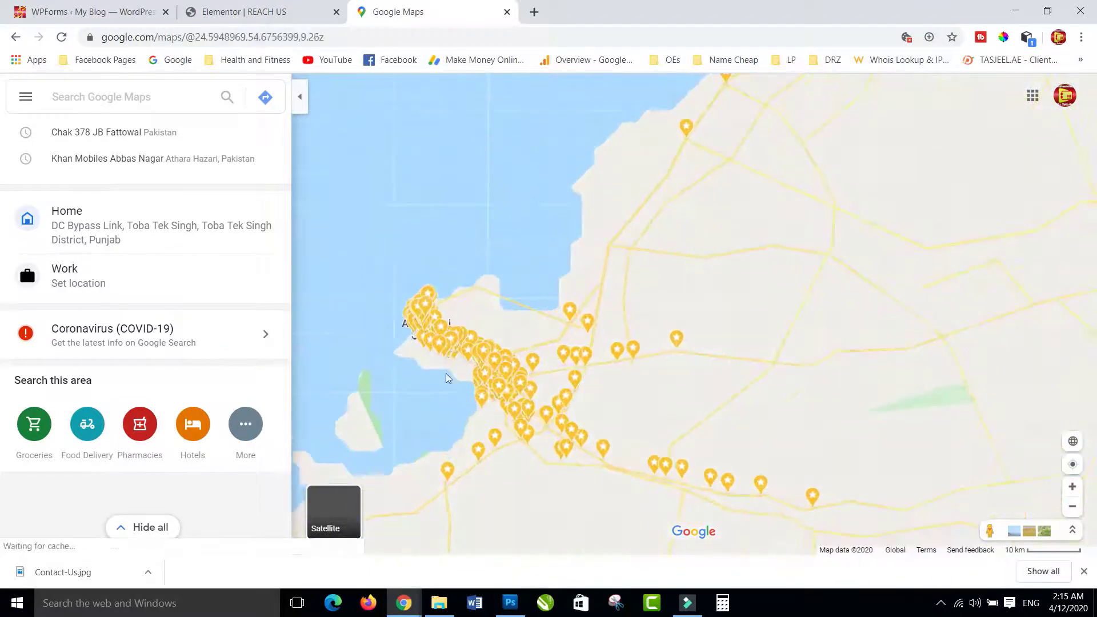
scroll(389, 291, up, 5)
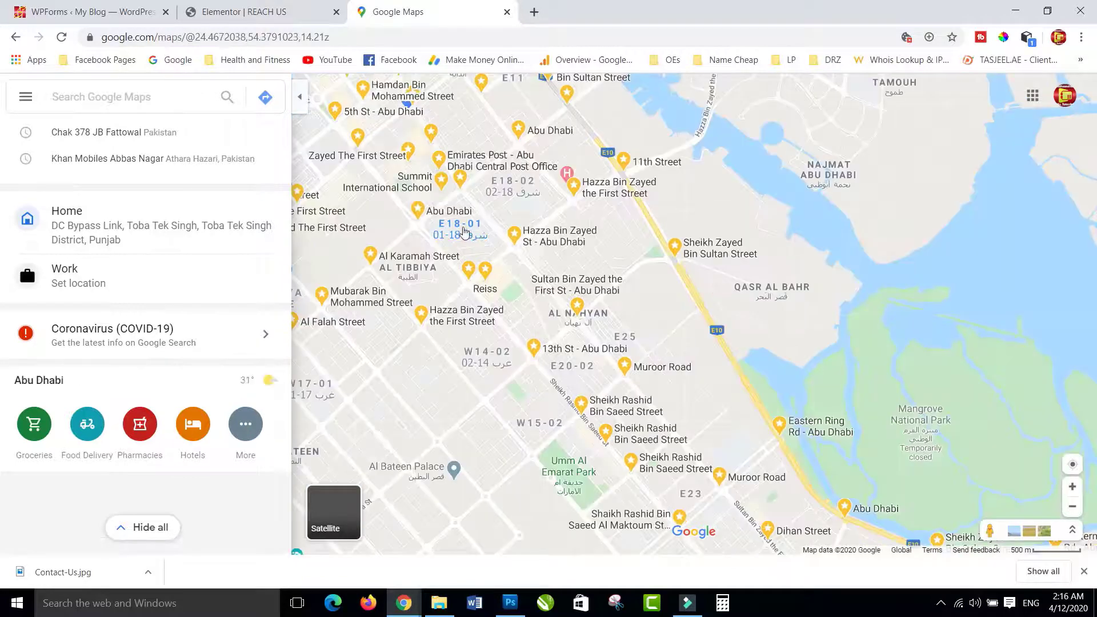
drag(489, 240, 638, 308)
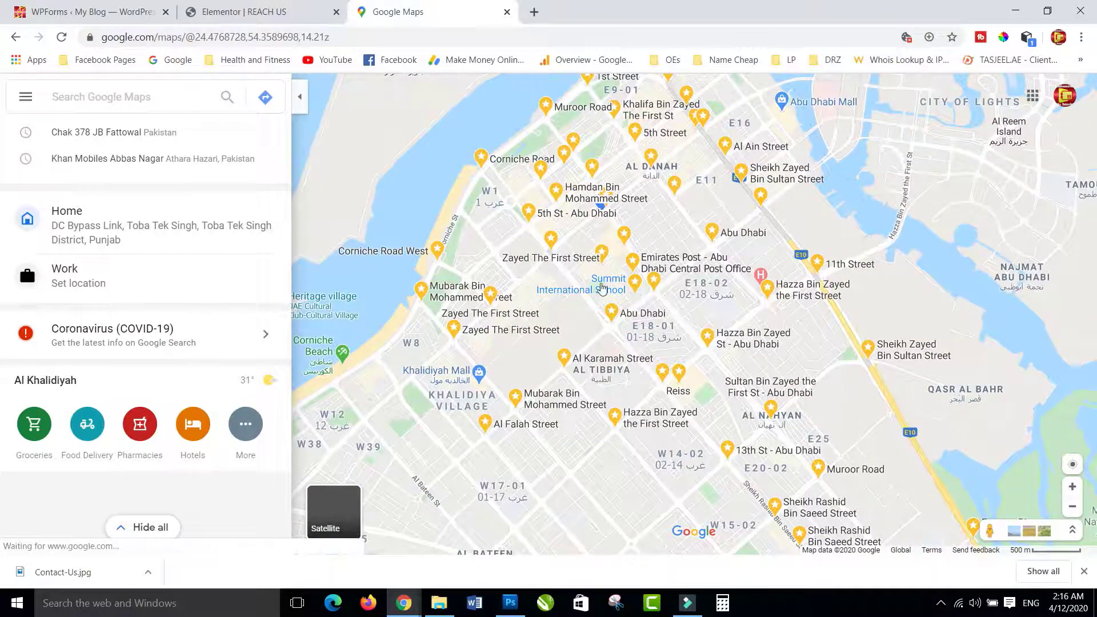
scroll(621, 216, up, 3)
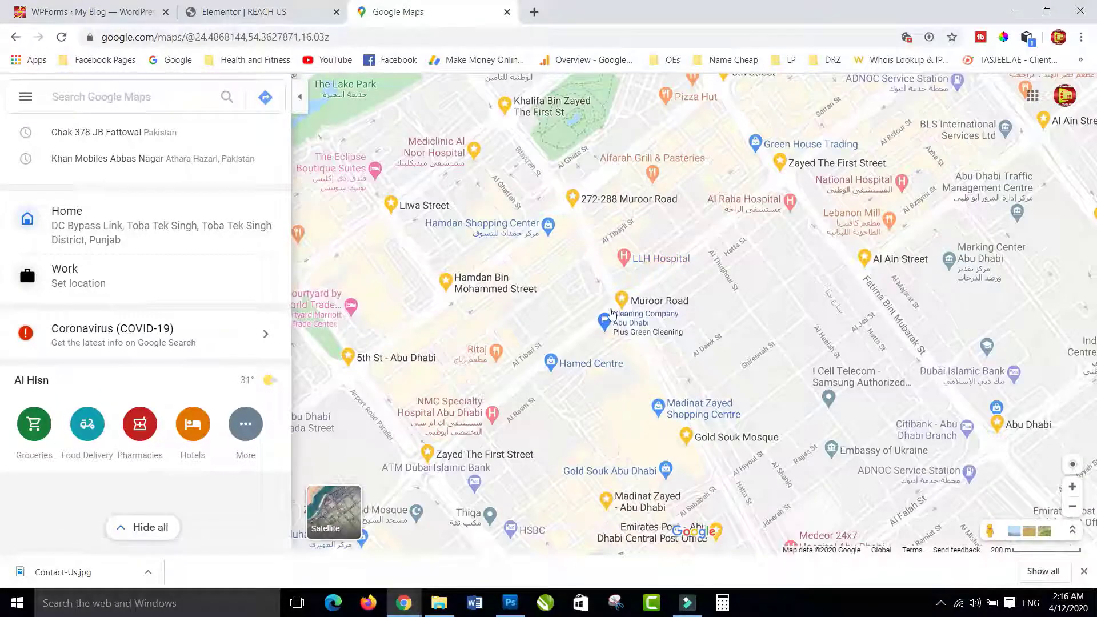
scroll(665, 290, up, 2)
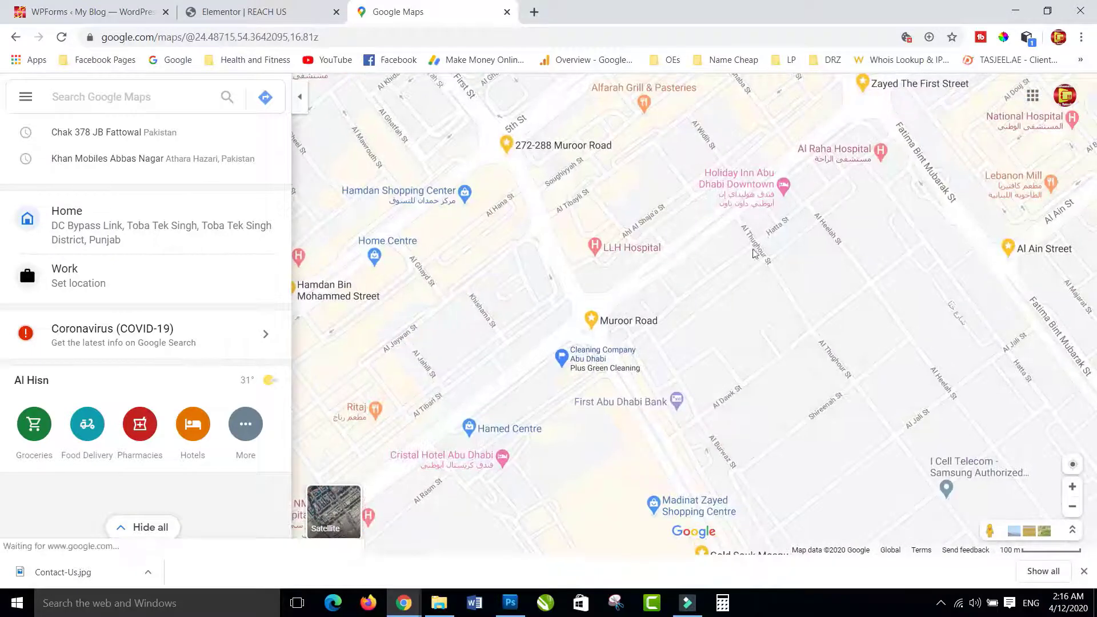
drag(764, 235, 708, 369)
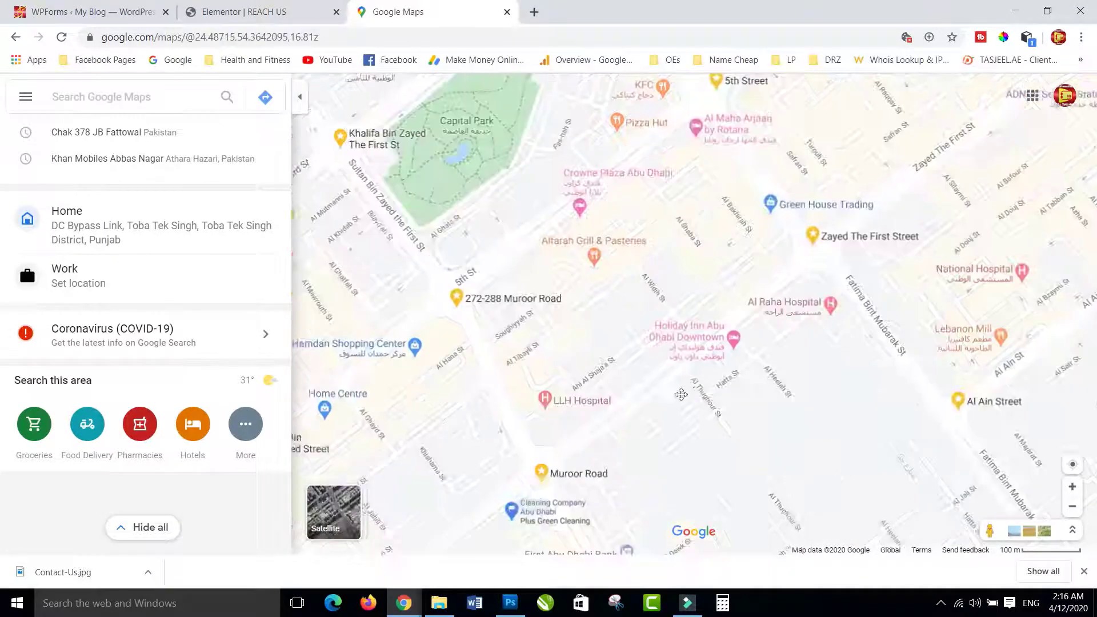
click(705, 368)
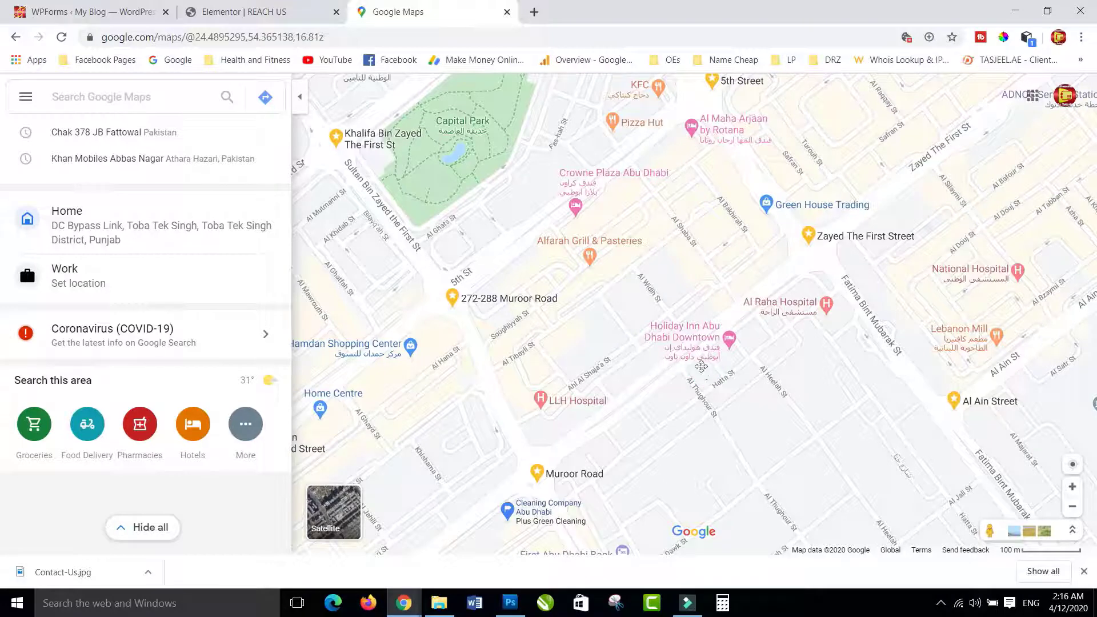
drag(701, 366, 684, 308)
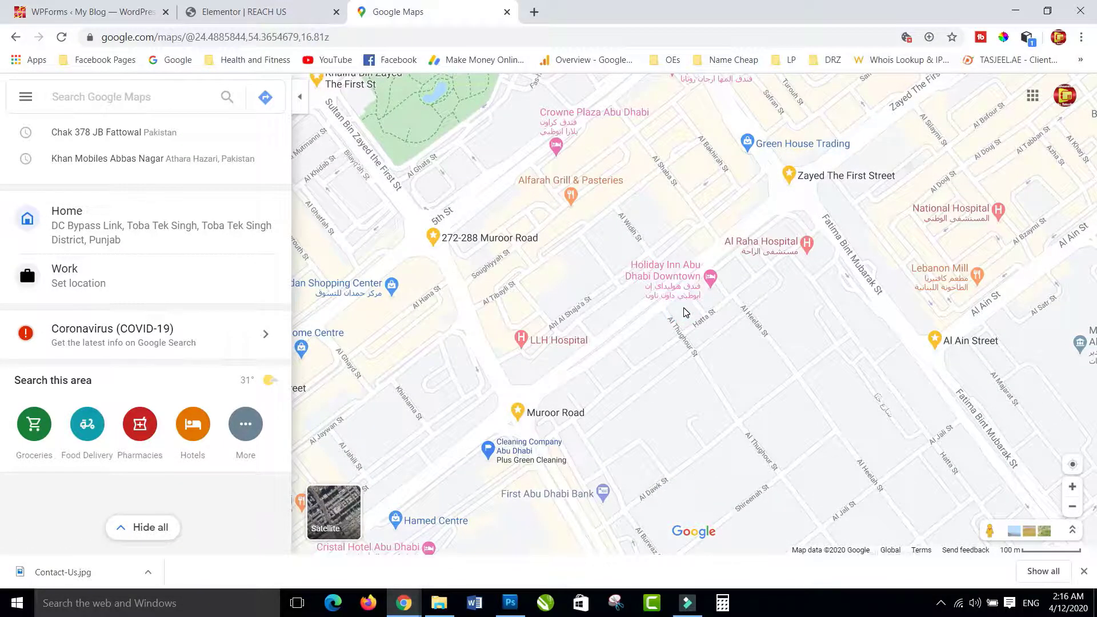
click(685, 311)
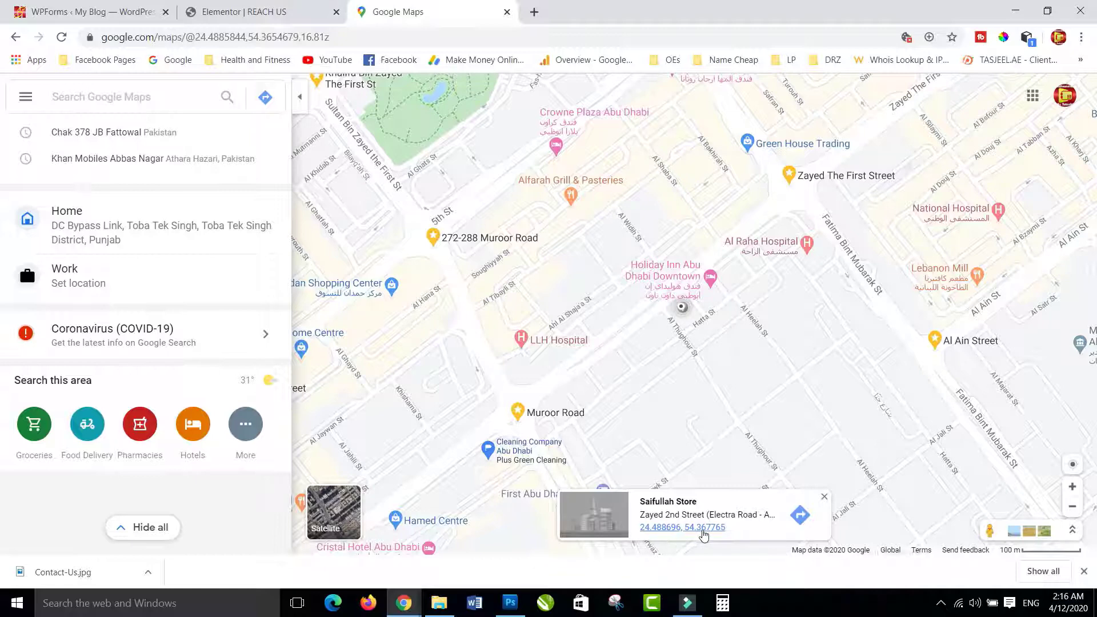
- Copy the pinned location's 'Embed a map' HTML code and return to the Elementor tab
click(676, 533)
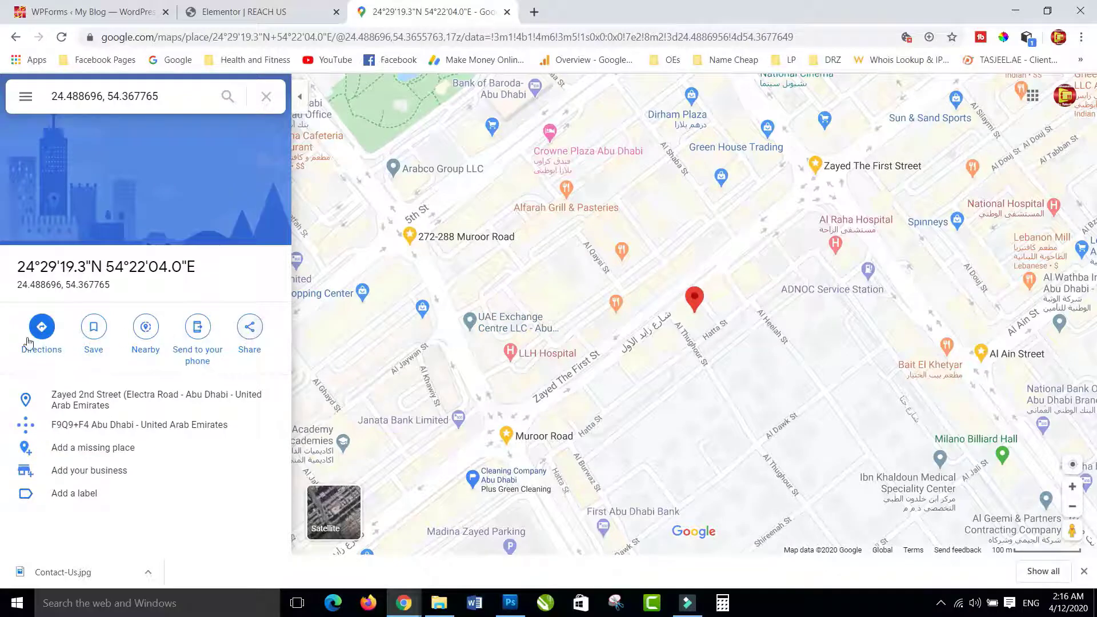
click(250, 330)
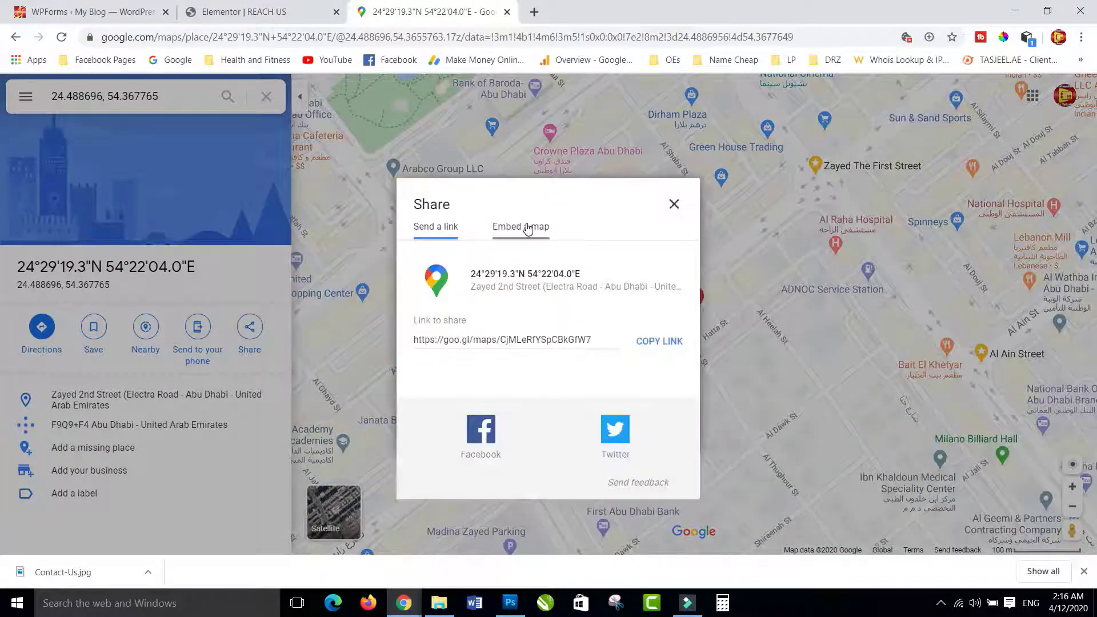
click(527, 229)
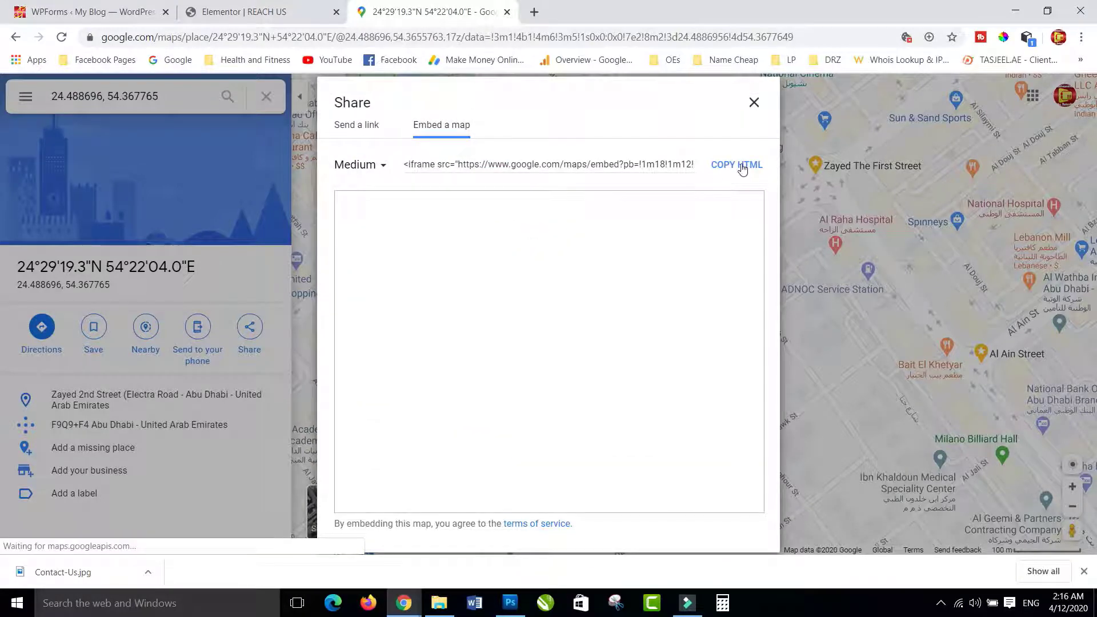
click(736, 165)
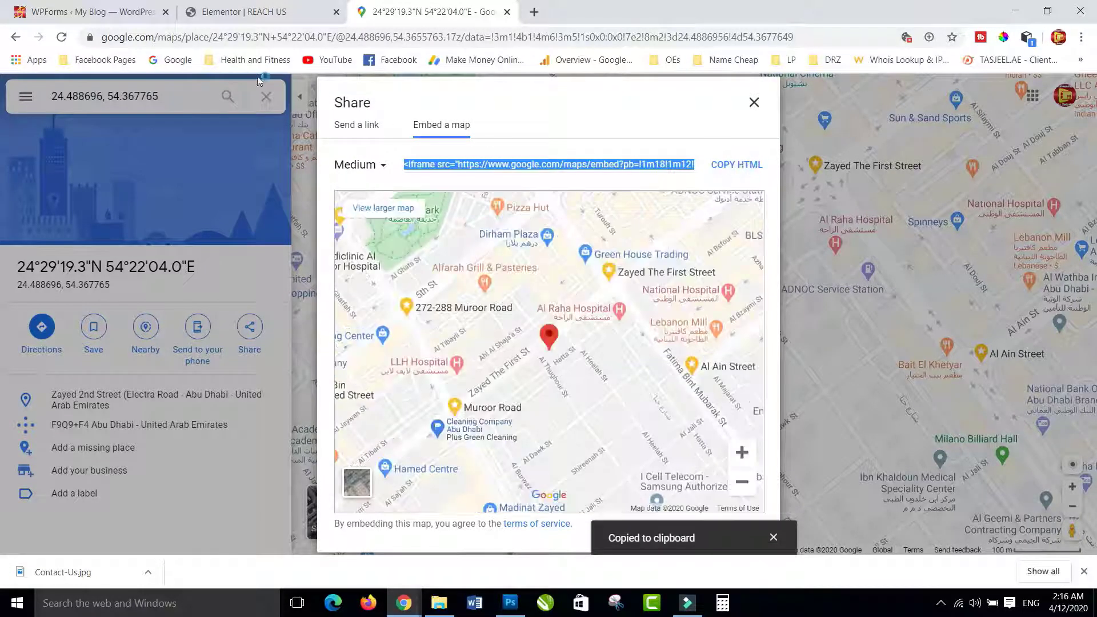
click(245, 12)
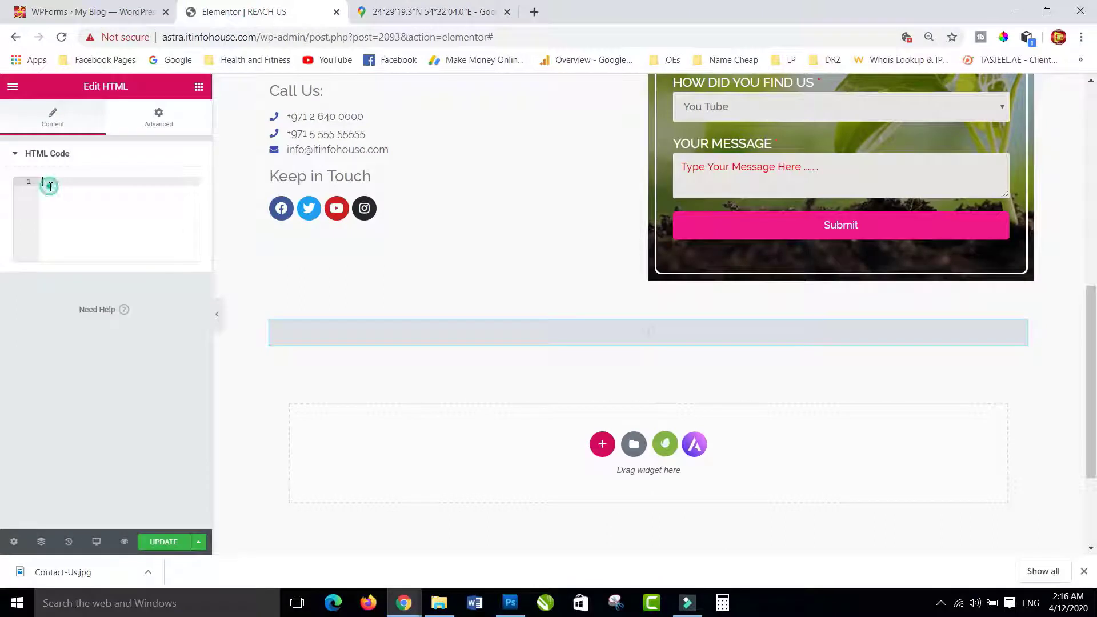
- Paste the map iframe into the HTML widget, make its section Full Width with No Gap, and update
key(ctrl+v)
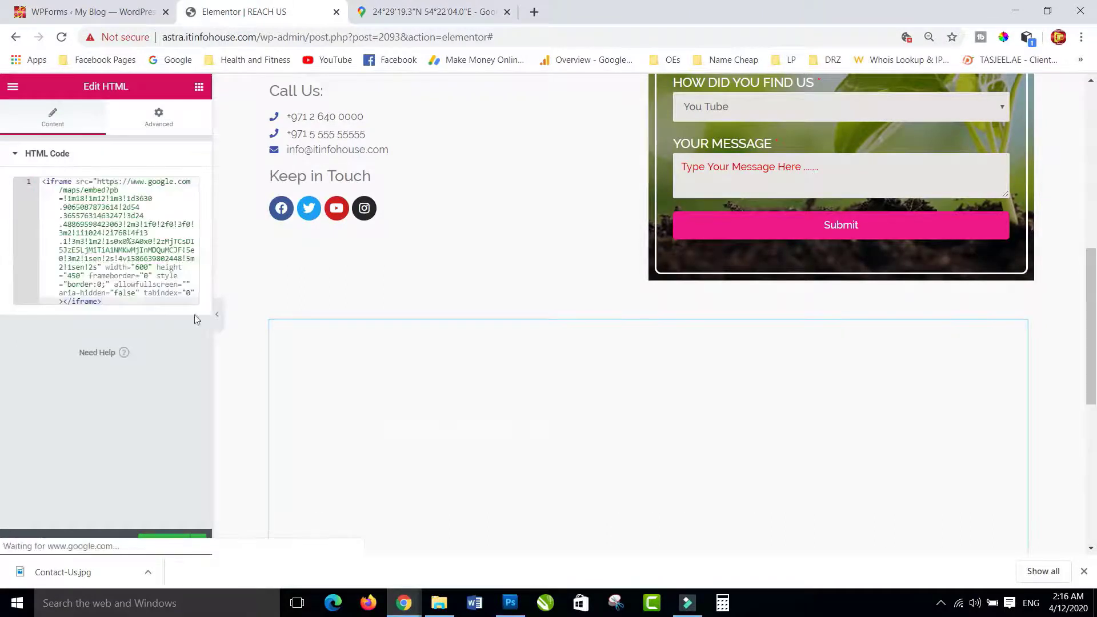
scroll(656, 417, down, 3)
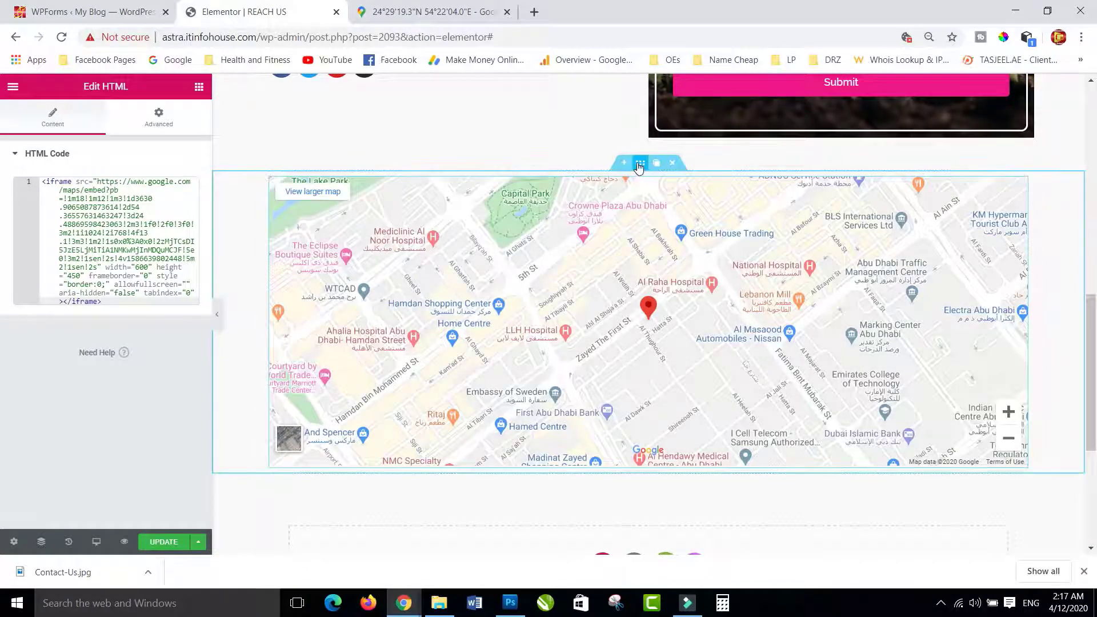
click(639, 165)
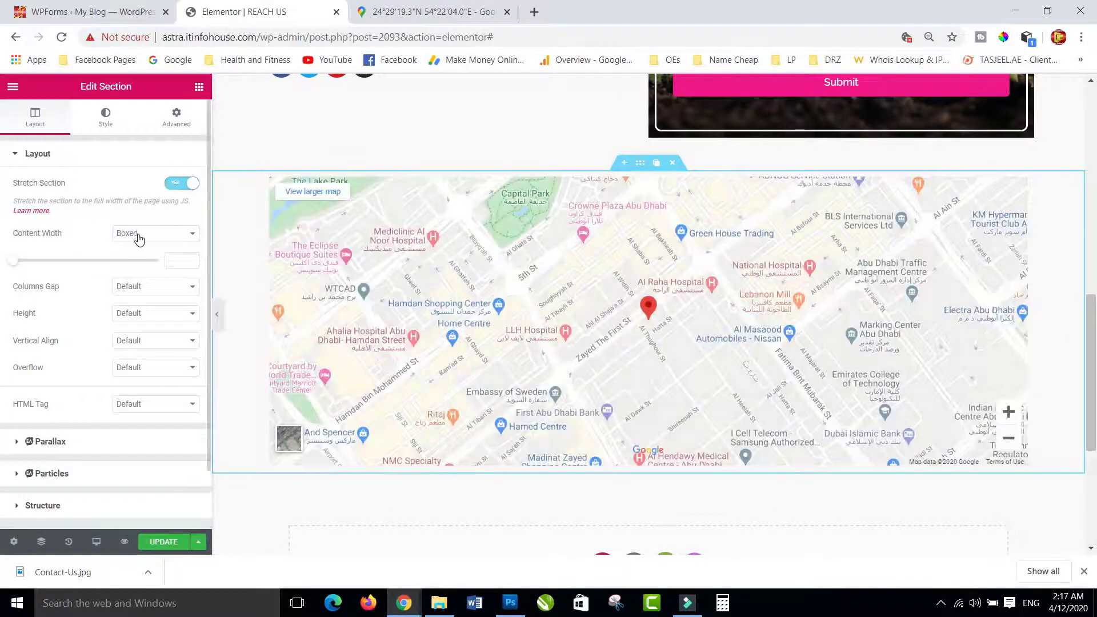
click(156, 234)
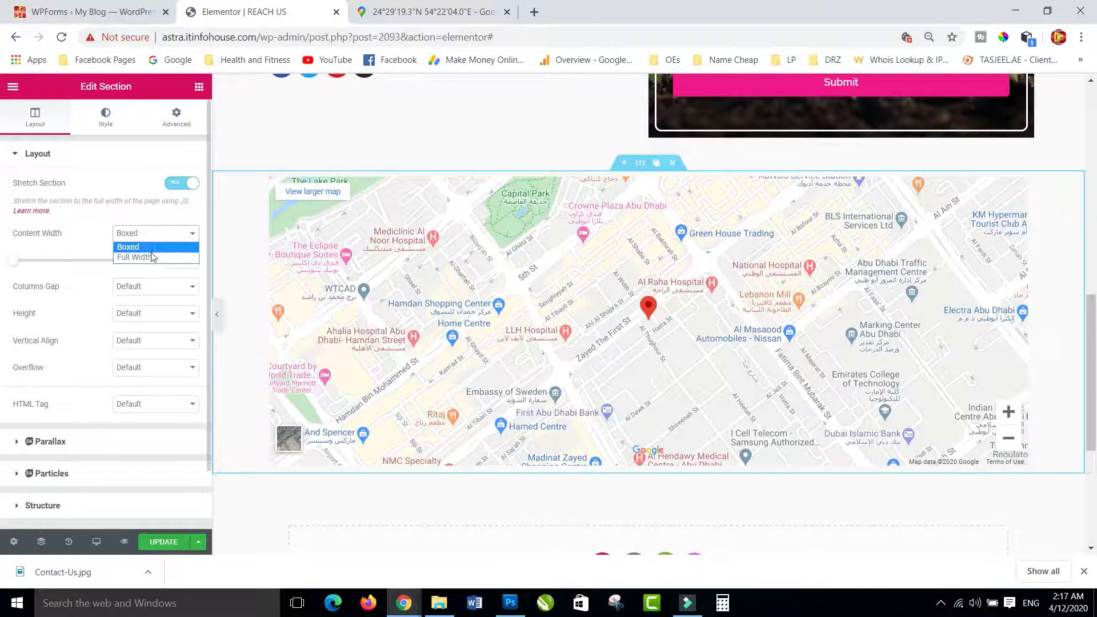
click(148, 255)
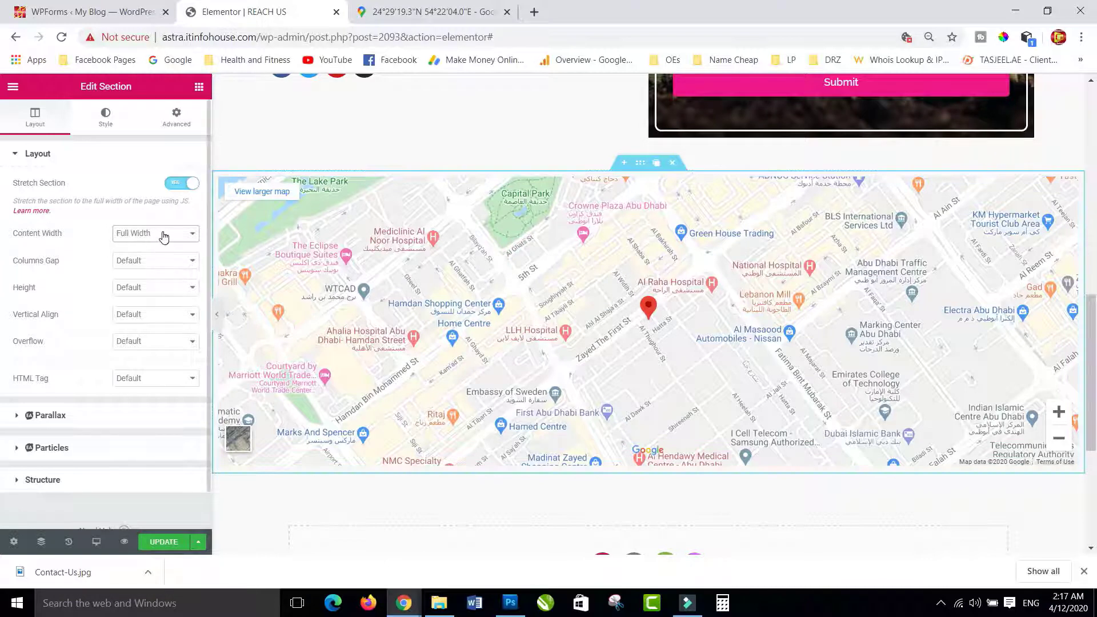
click(146, 262)
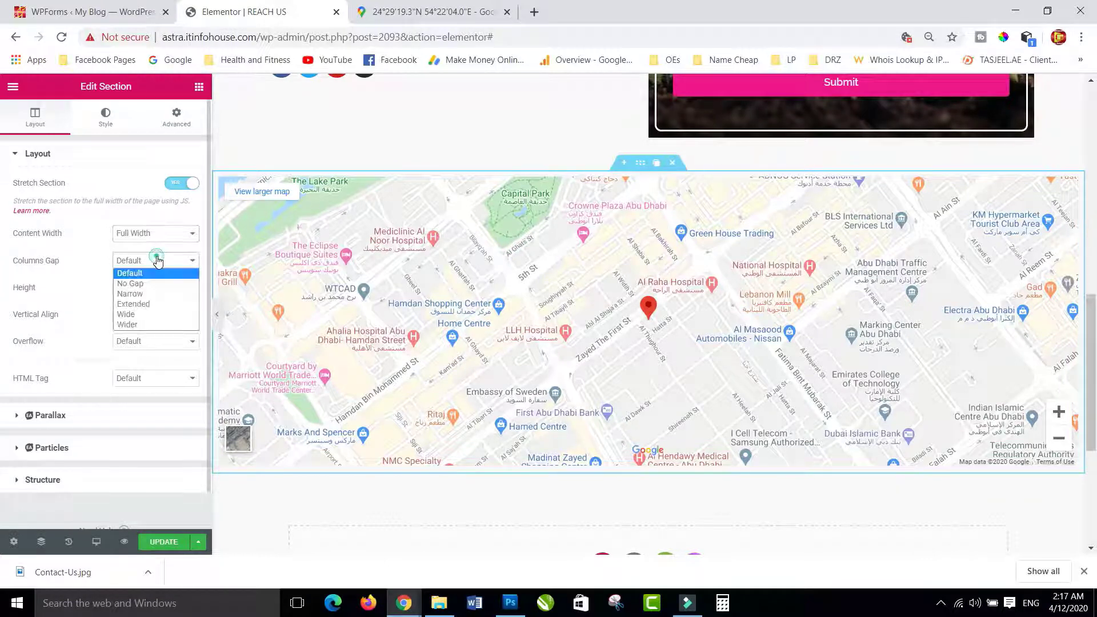
click(145, 283)
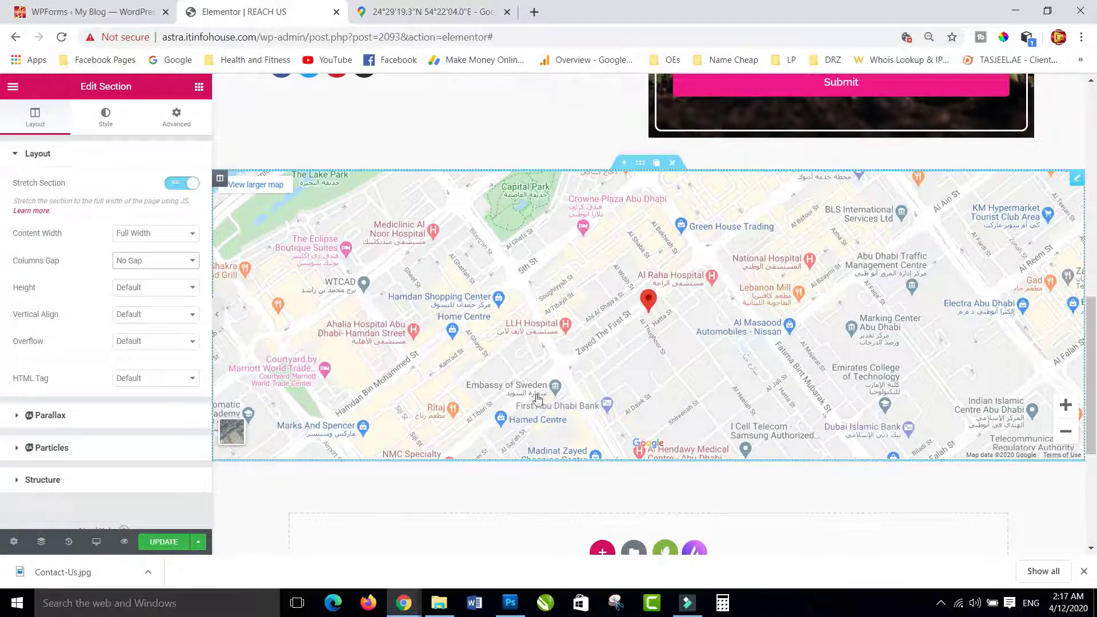
click(160, 541)
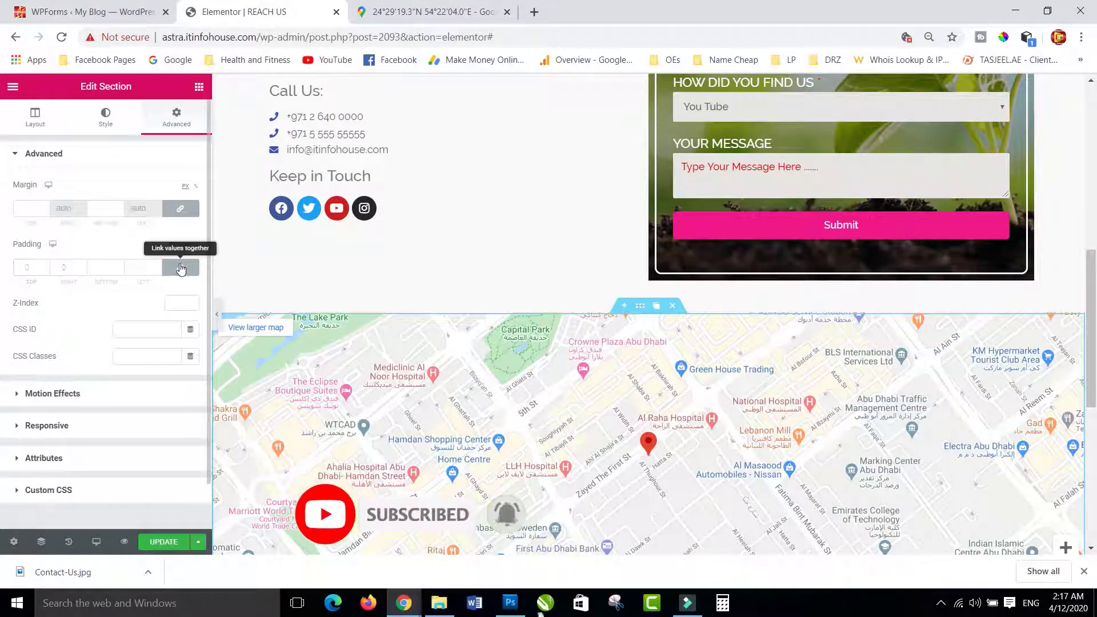
- Unlink the map section's padding, set top padding to 50 px, and update the page
click(180, 268)
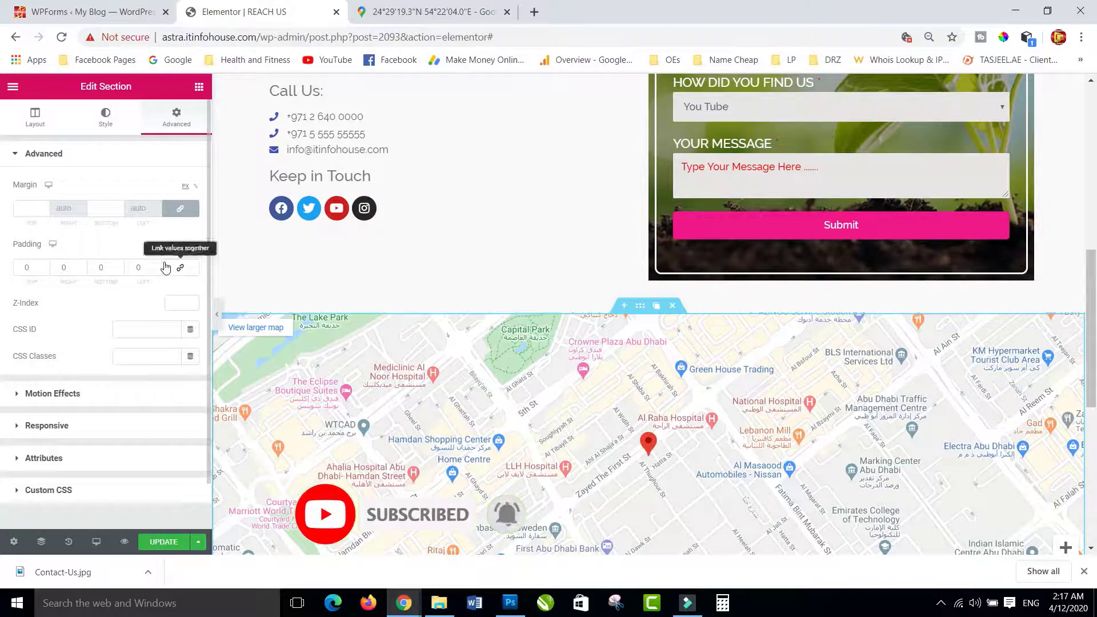
click(31, 270)
text(50)
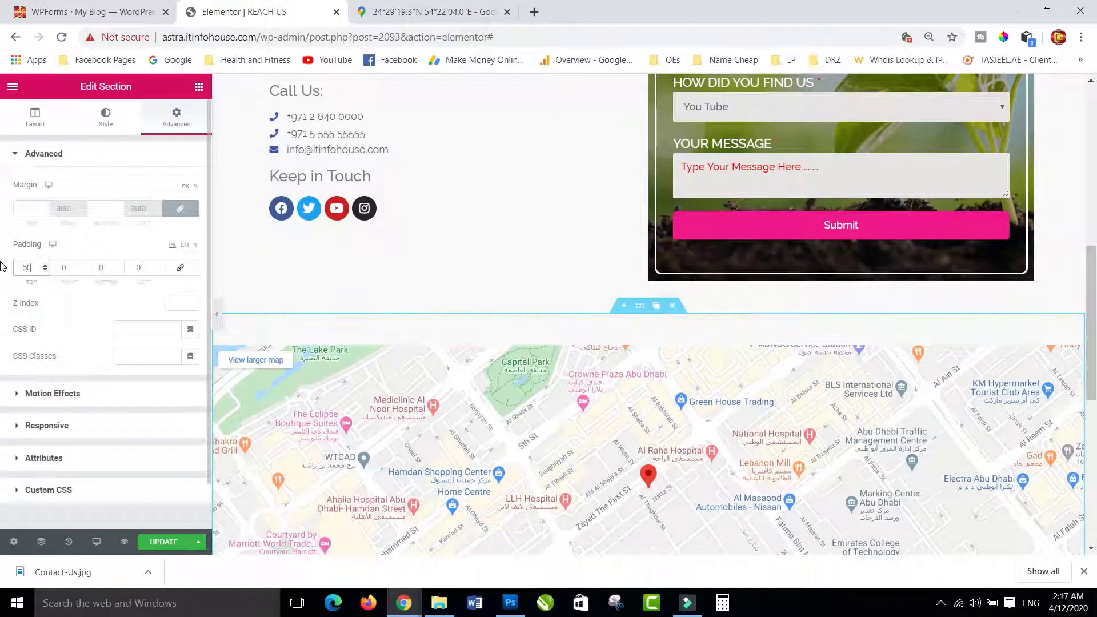
scroll(698, 370, down, 5)
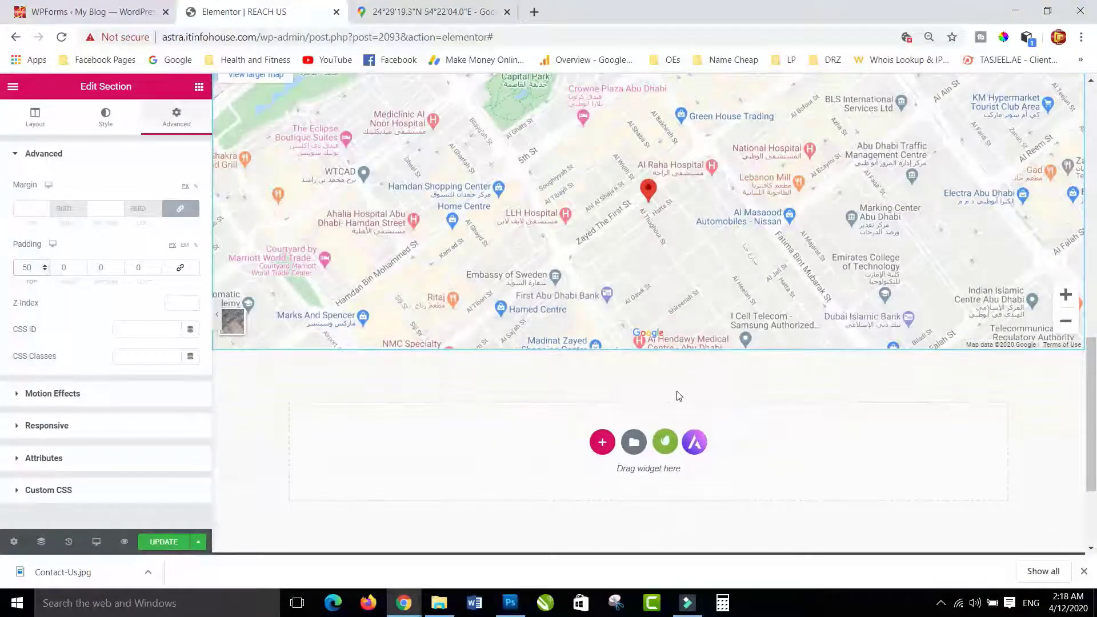
scroll(509, 391, up, 14)
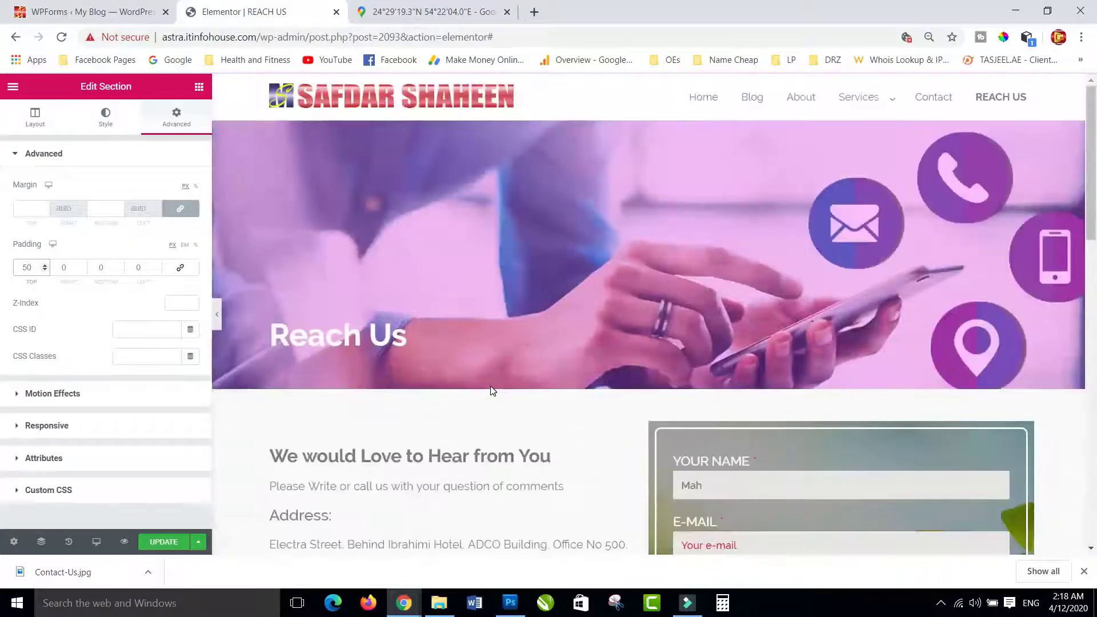
scroll(492, 391, down, 5)
scroll(493, 391, down, 6)
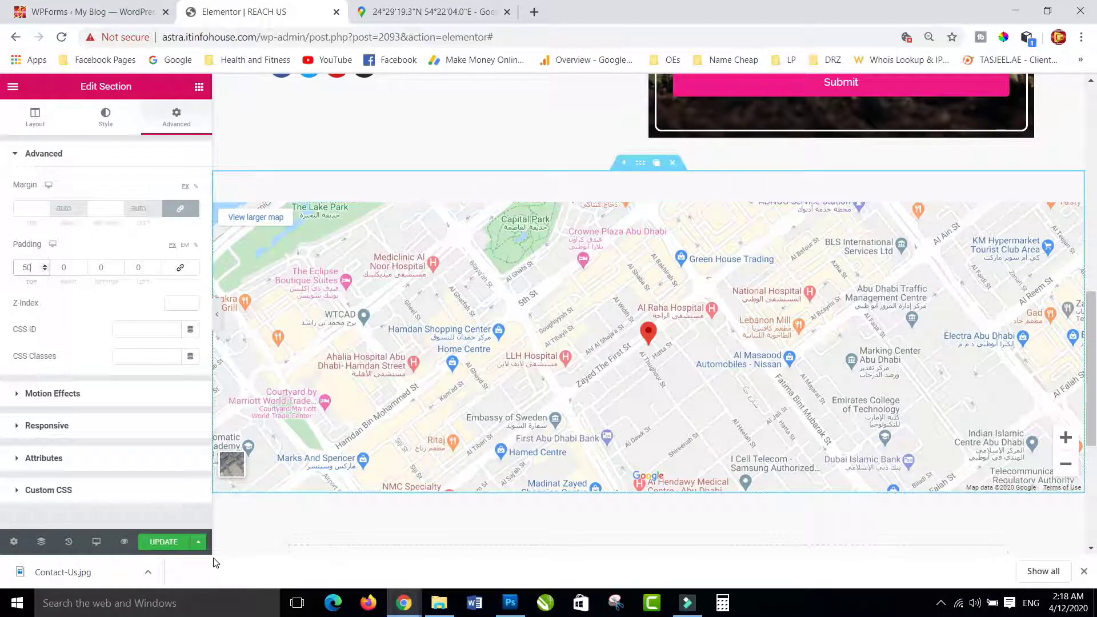
click(164, 542)
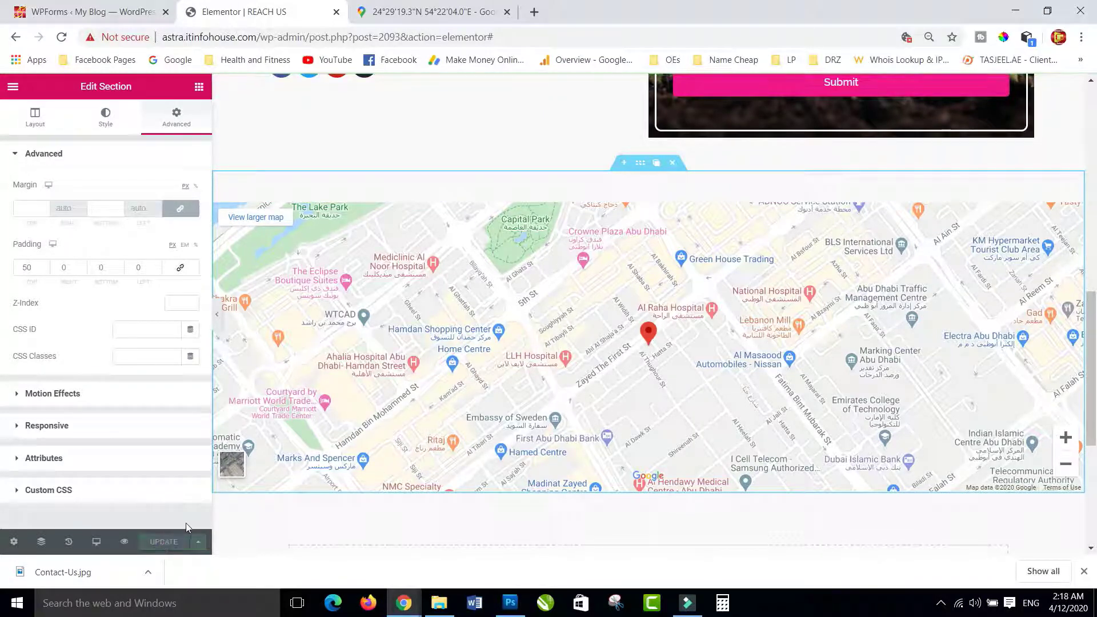
- Preview the Reach Us page, scrolling to check the form and Abu Dhabi map
click(123, 542)
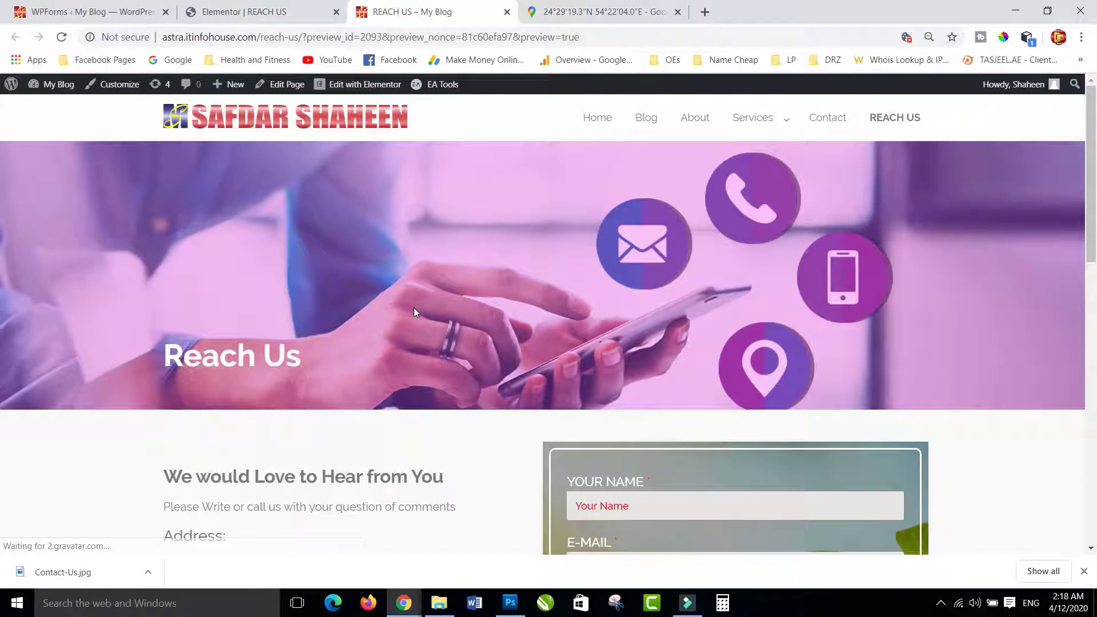
scroll(457, 359, down, 2)
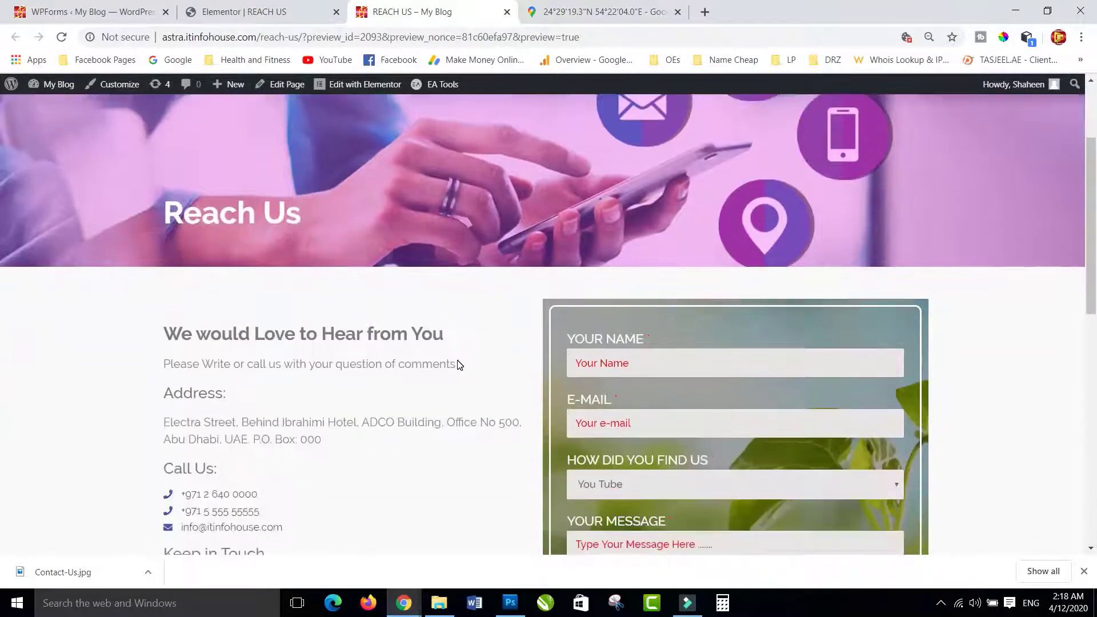
scroll(507, 290, up, 2)
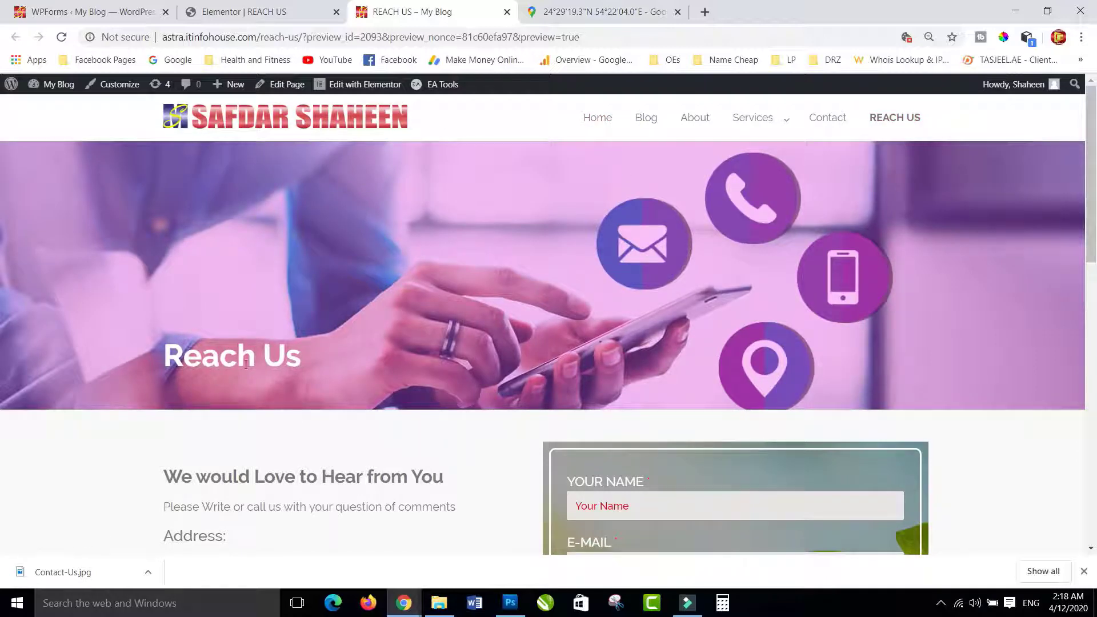
scroll(499, 299, down, 2)
scroll(748, 396, down, 3)
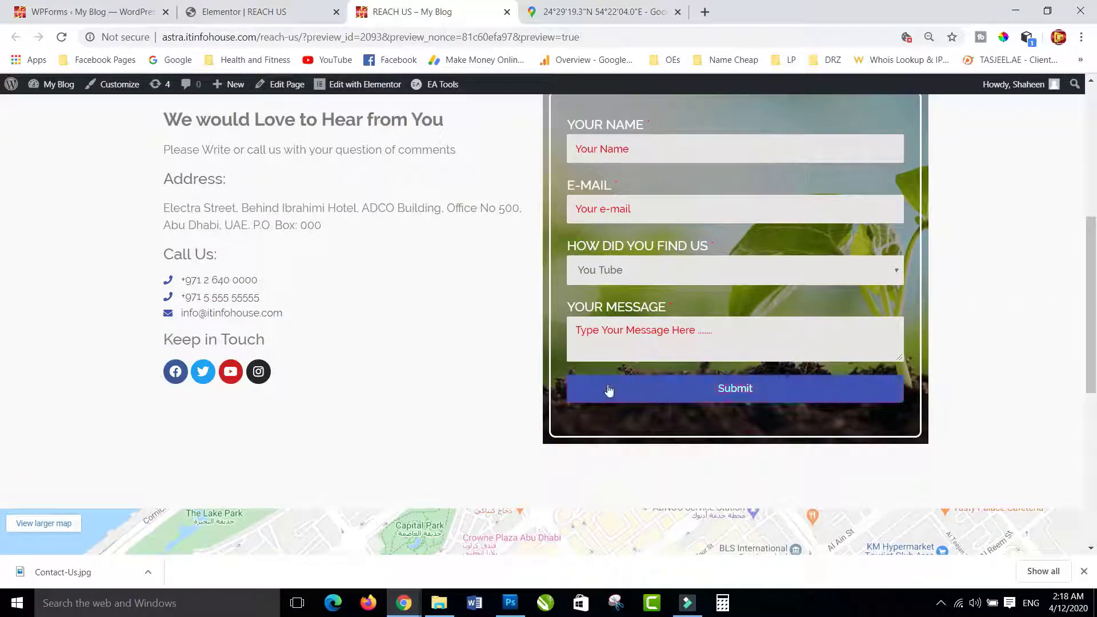
scroll(354, 369, down, 5)
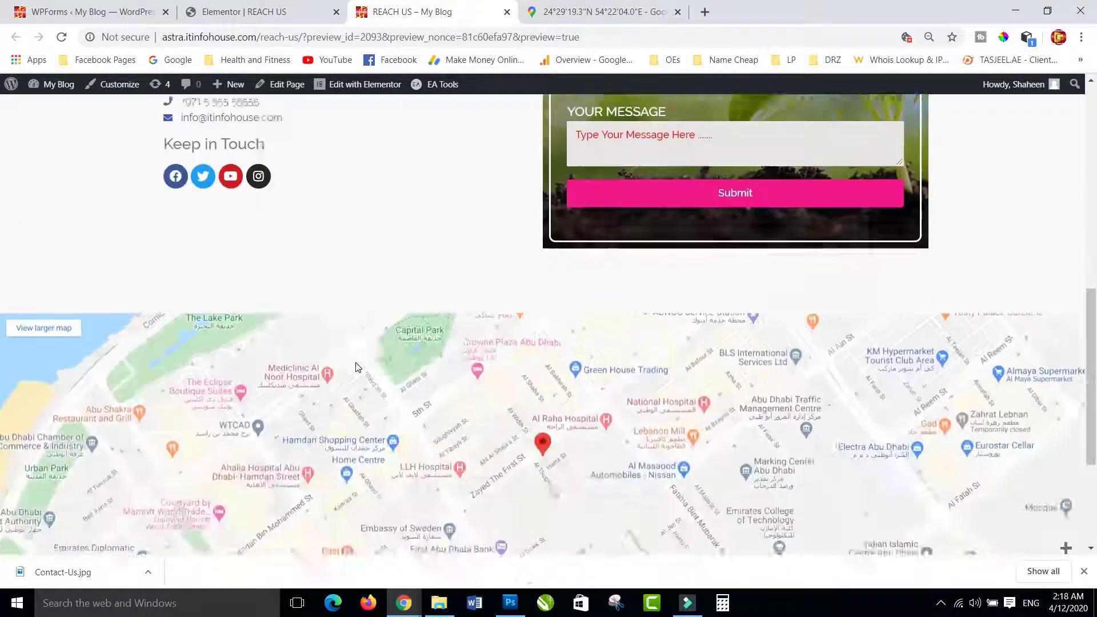
scroll(356, 382, up, 2)
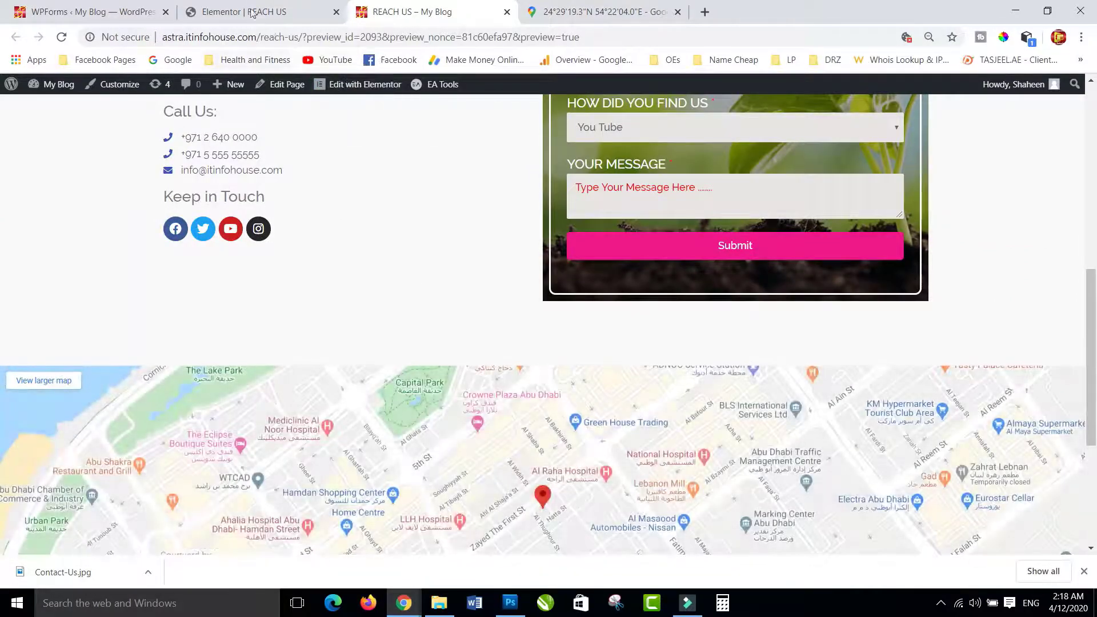
click(251, 13)
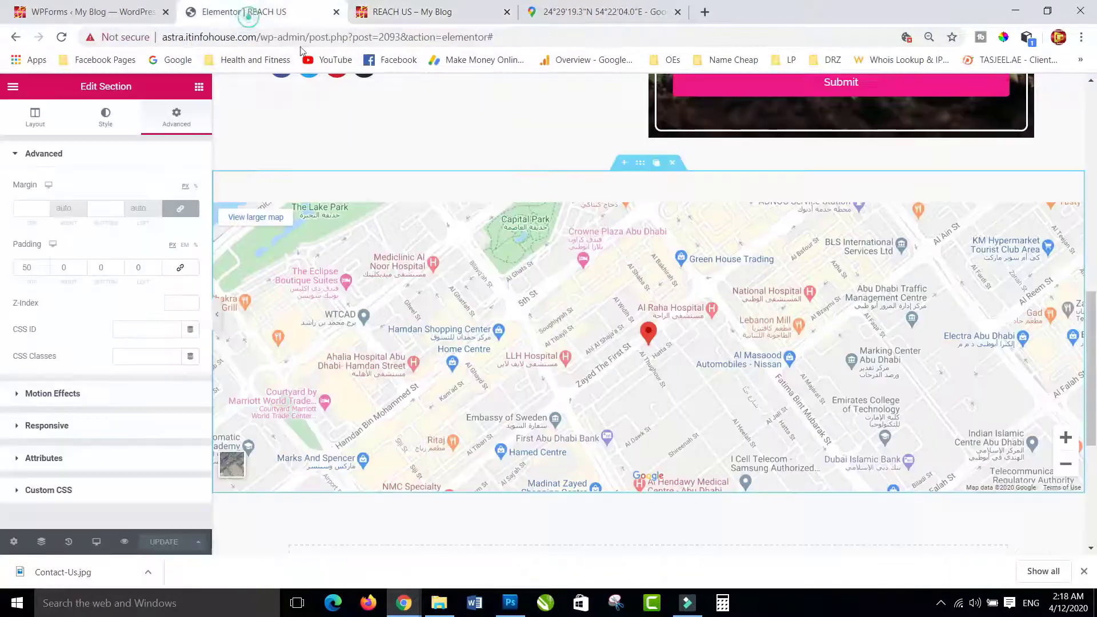
- Insert a one-column section above the map and drop a Heading widget into it
click(621, 166)
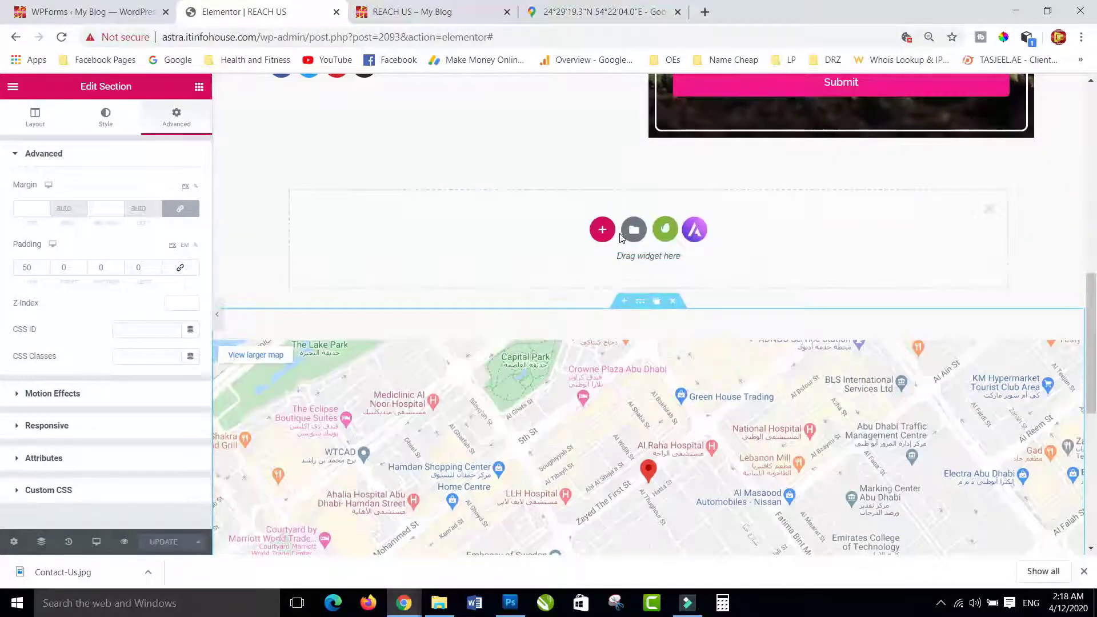
click(602, 229)
click(470, 268)
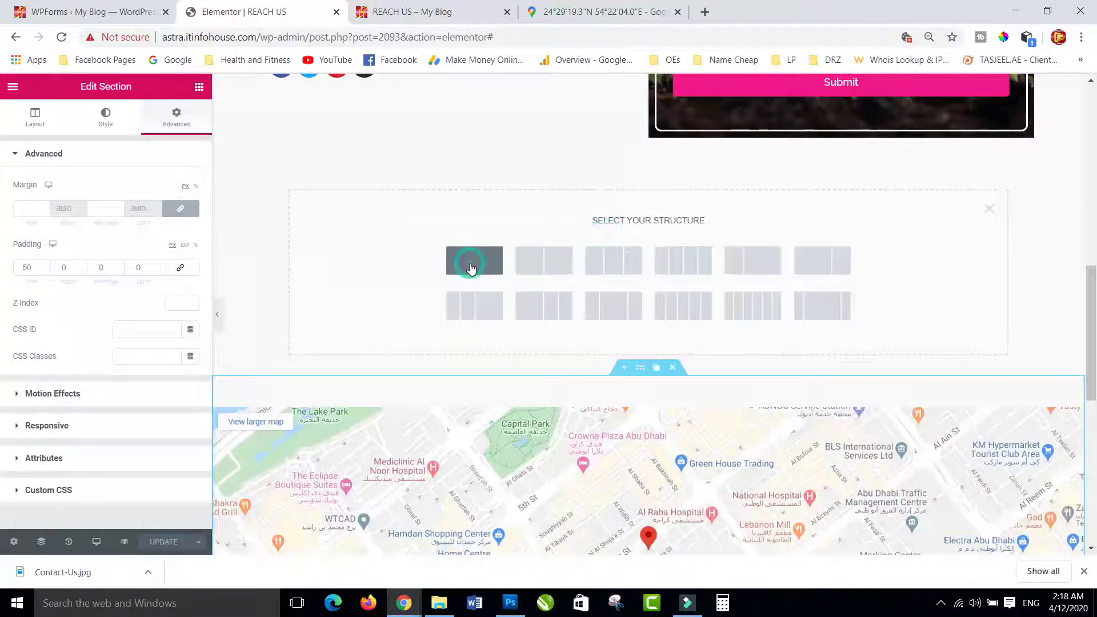
click(177, 113)
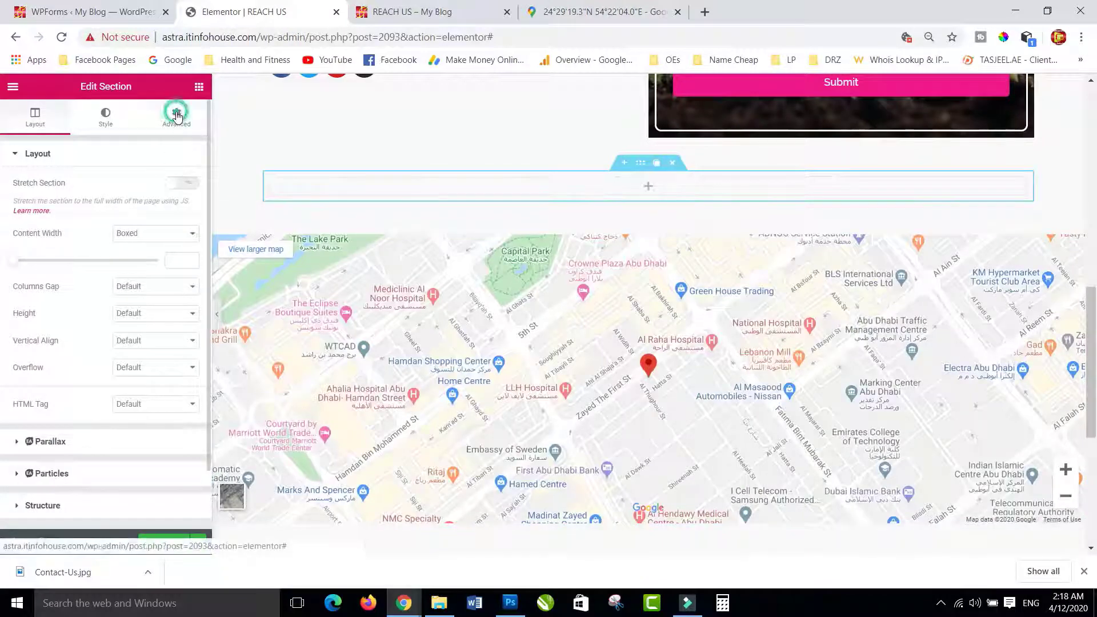
click(198, 86)
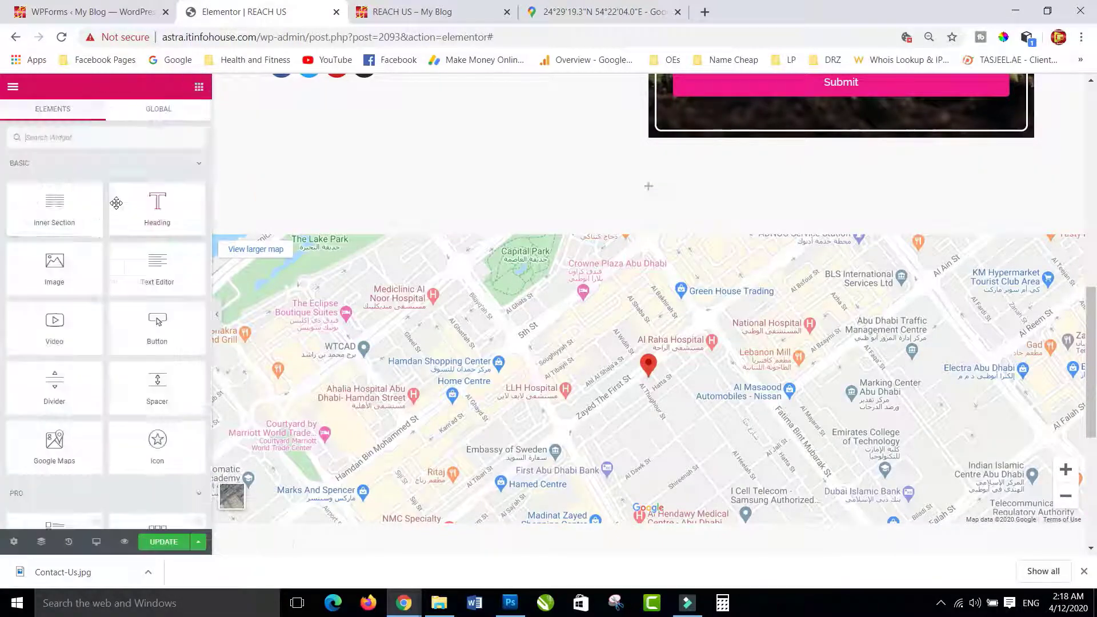
drag(154, 211, 638, 190)
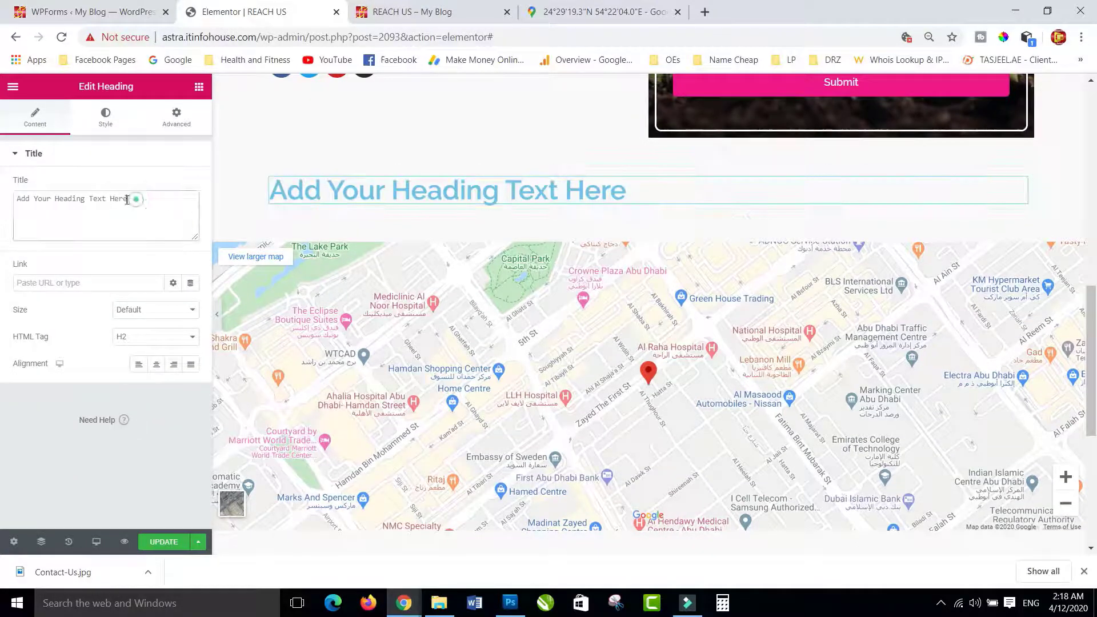
- Change the heading text to 'Reach Us', center it, and colour it grey #7A7A7A
drag(129, 199, 3, 197)
text(Rea)
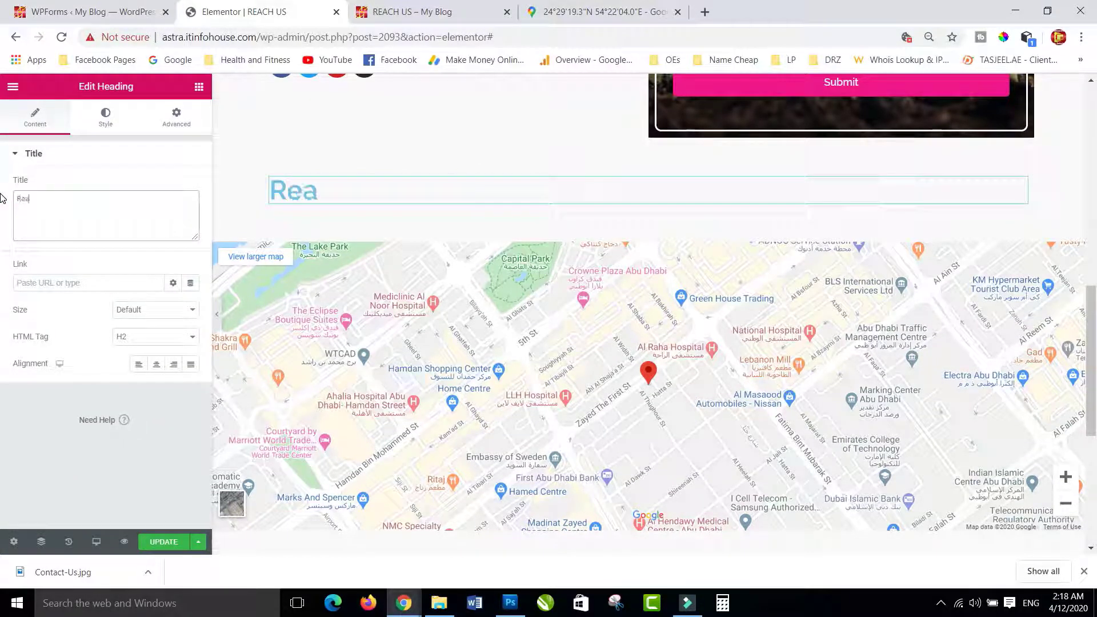
text(ch Us)
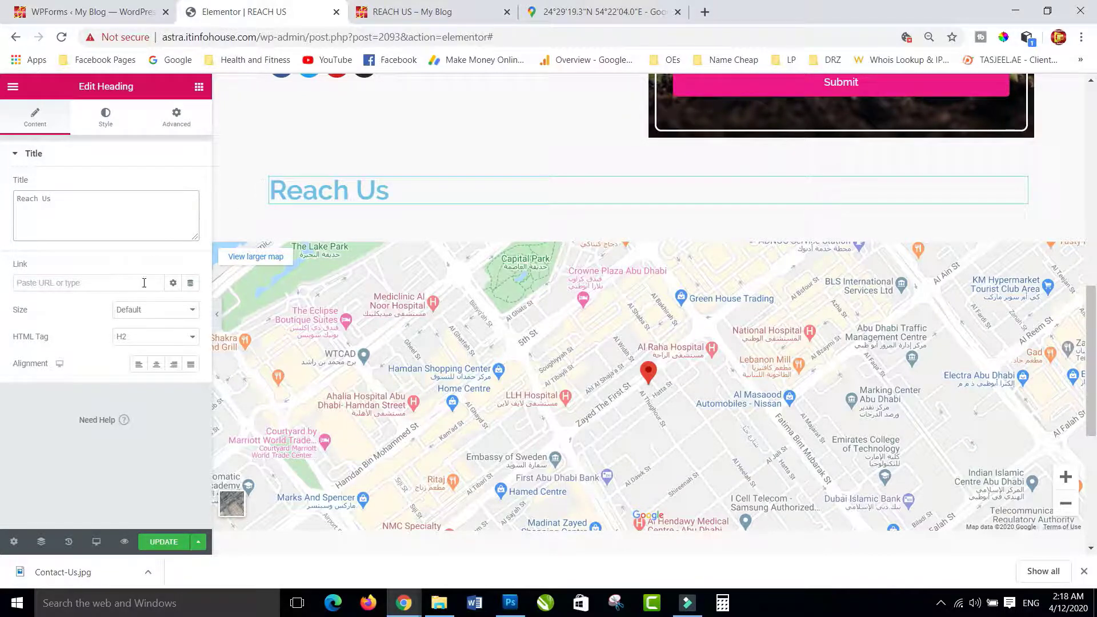
click(156, 364)
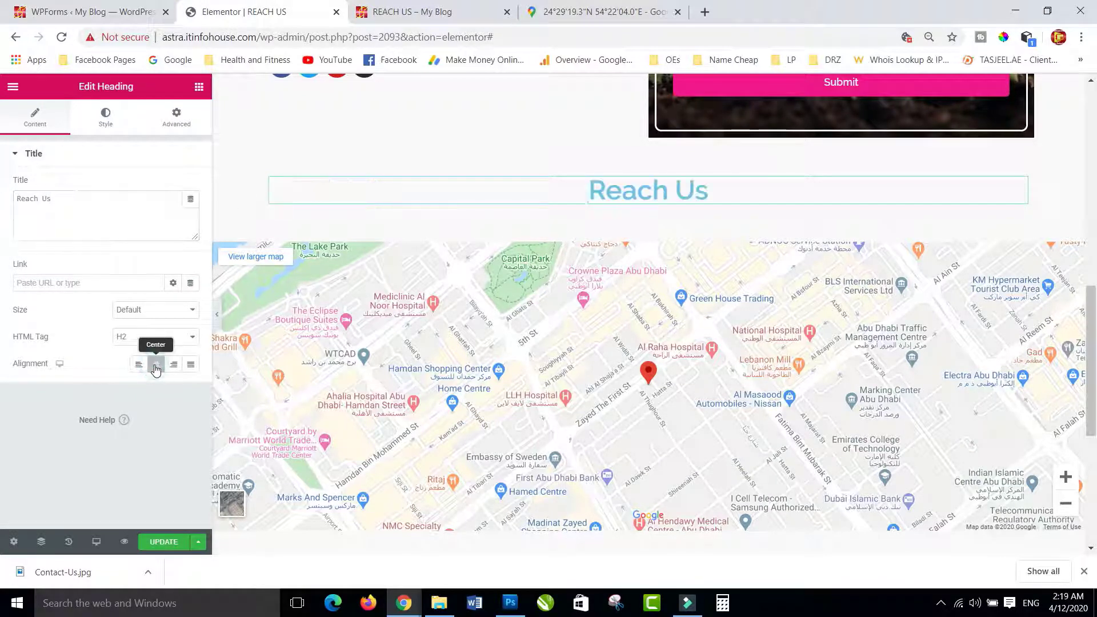
click(104, 117)
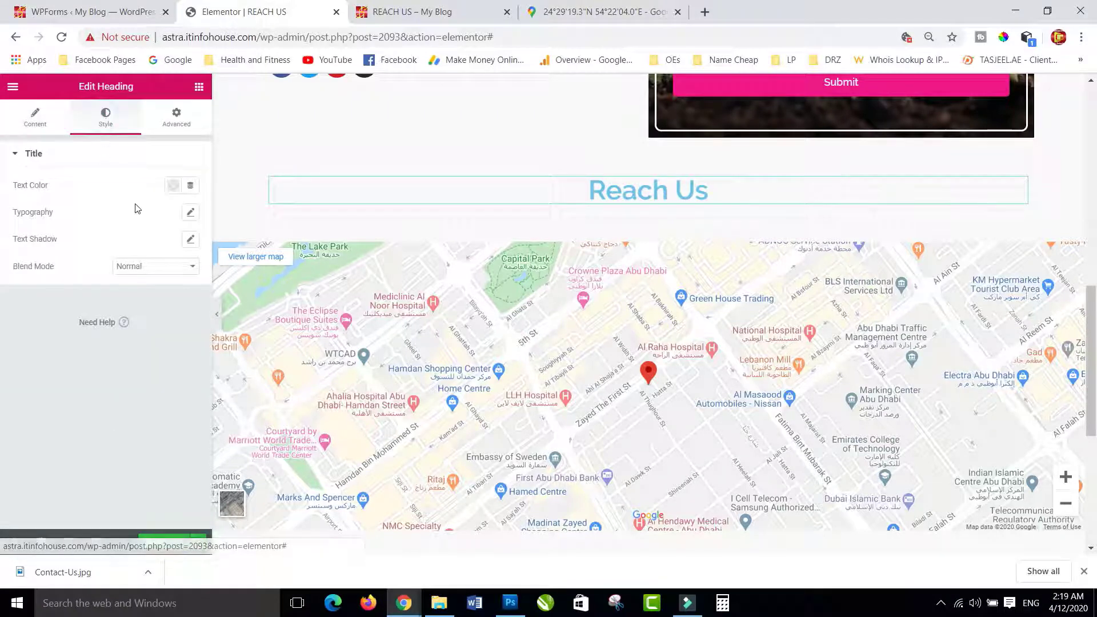
click(171, 185)
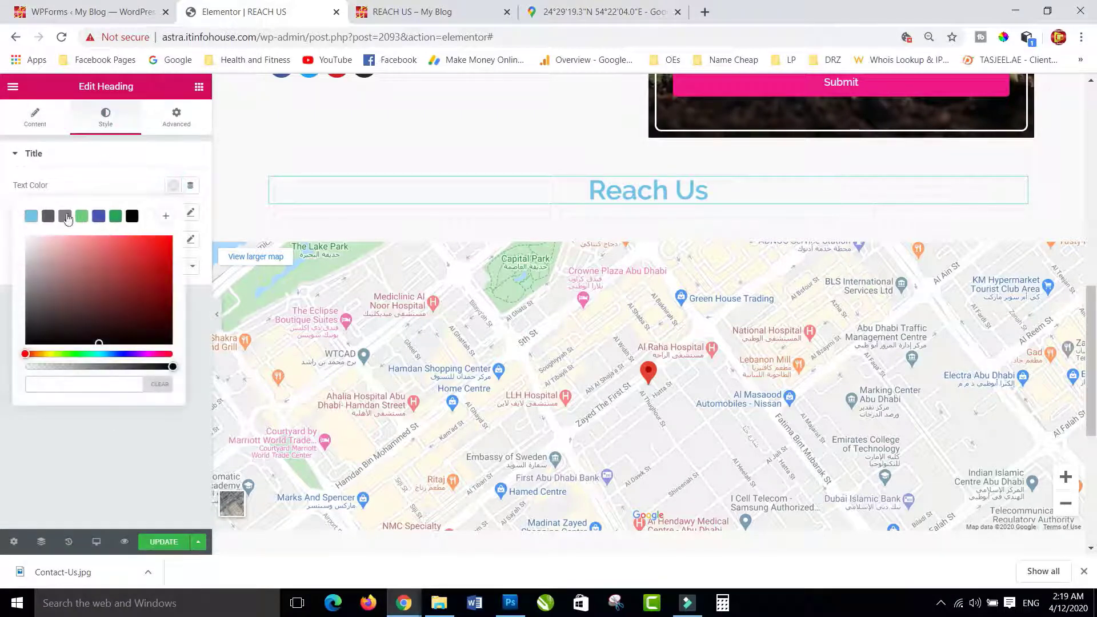
click(65, 216)
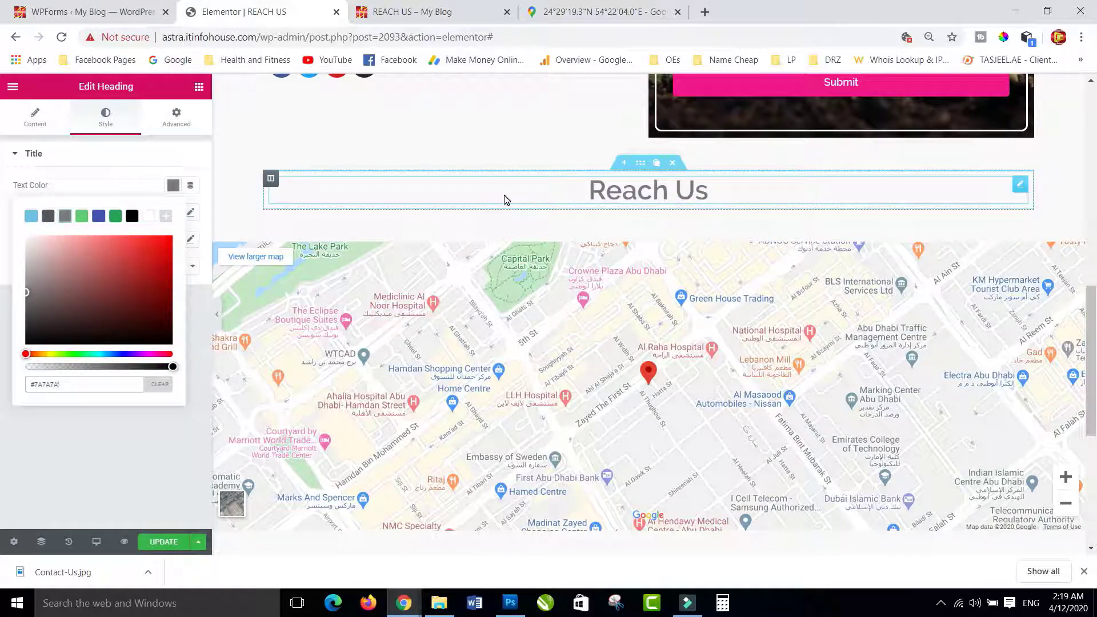
- Give the heading's section a 25 top and bottom margin and update the page
click(641, 163)
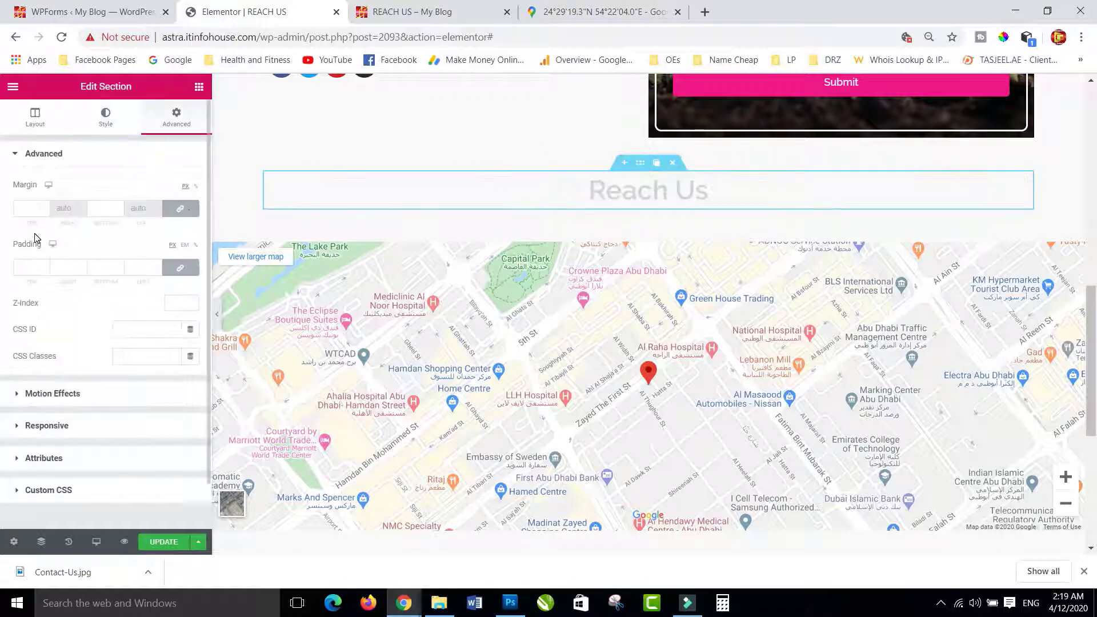
click(27, 209)
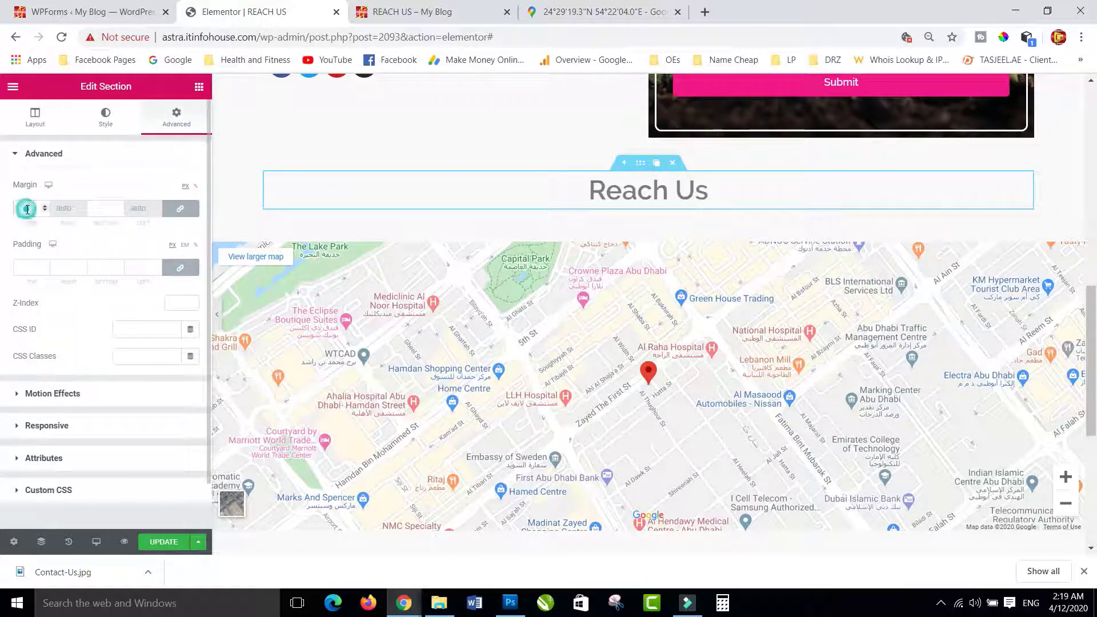
text(25)
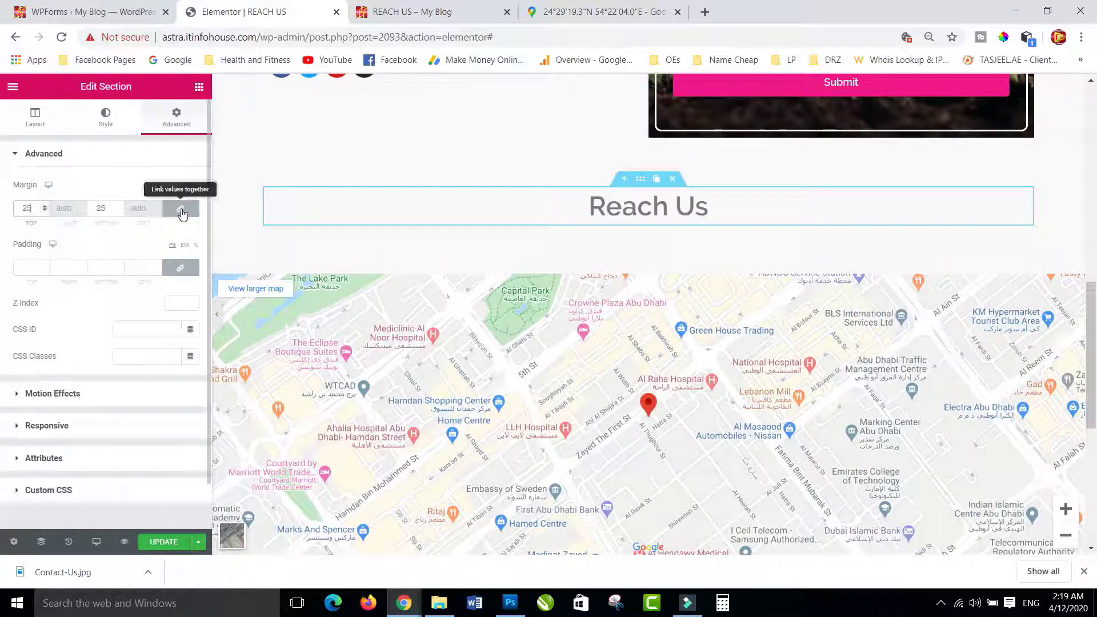
scroll(110, 359, down, 1)
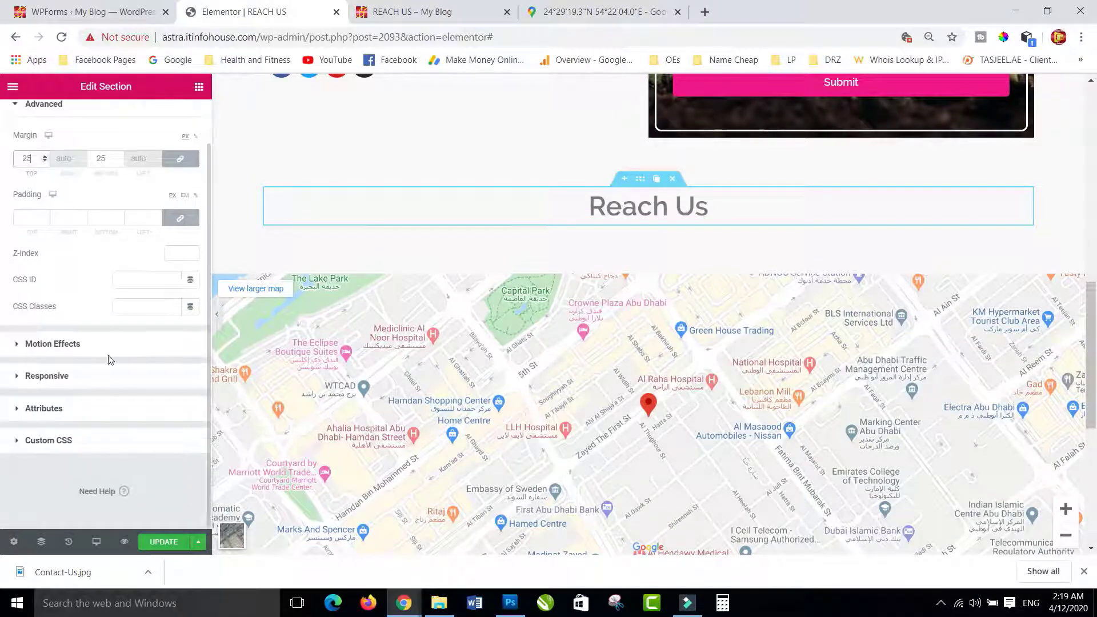
click(164, 541)
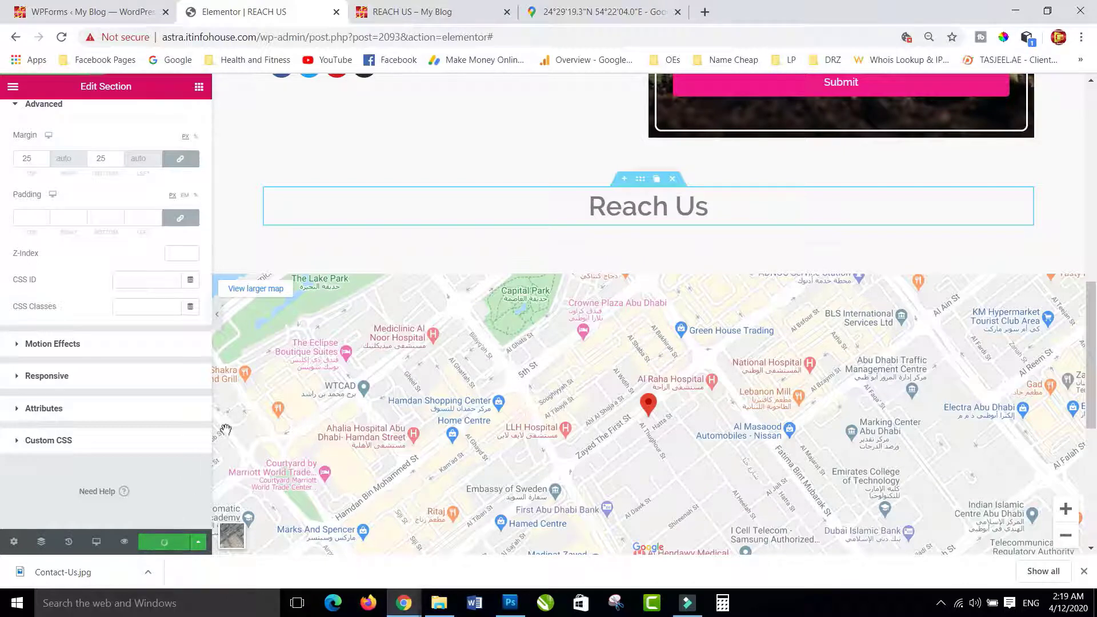
- Scroll the refreshed preview to check the Reach Us heading, map and form
click(407, 16)
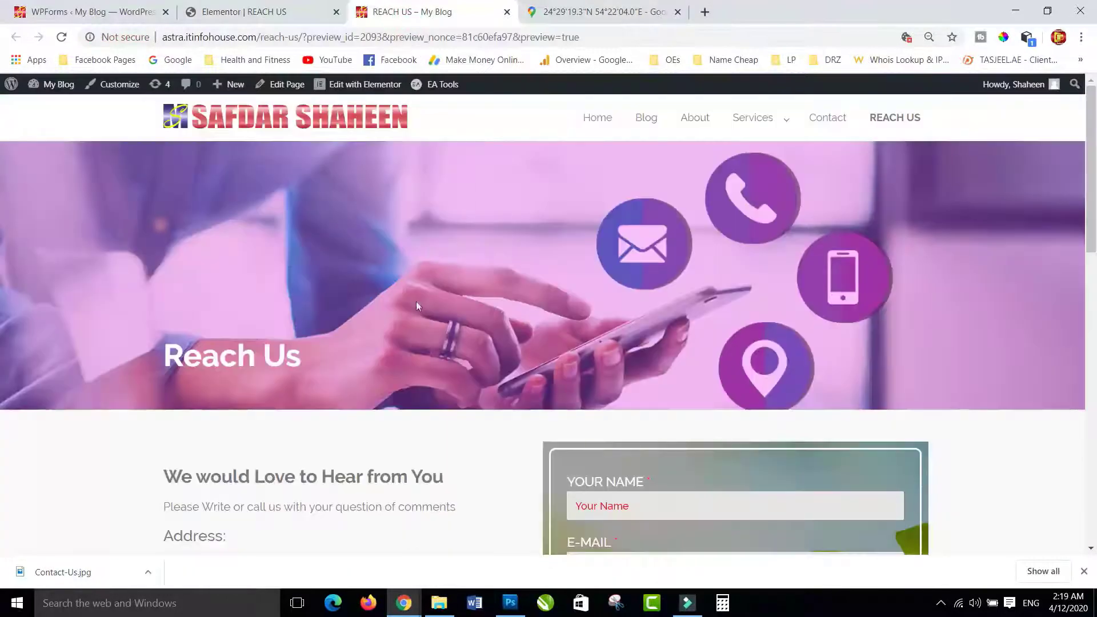
scroll(417, 303, down, 10)
scroll(417, 307, down, 3)
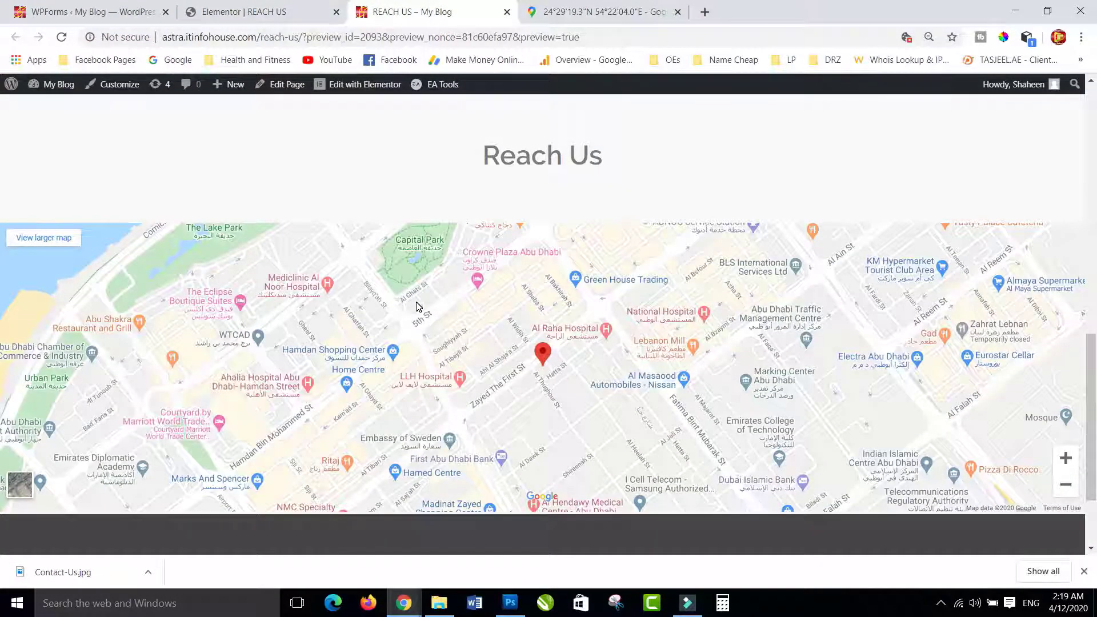
scroll(415, 307, down, 2)
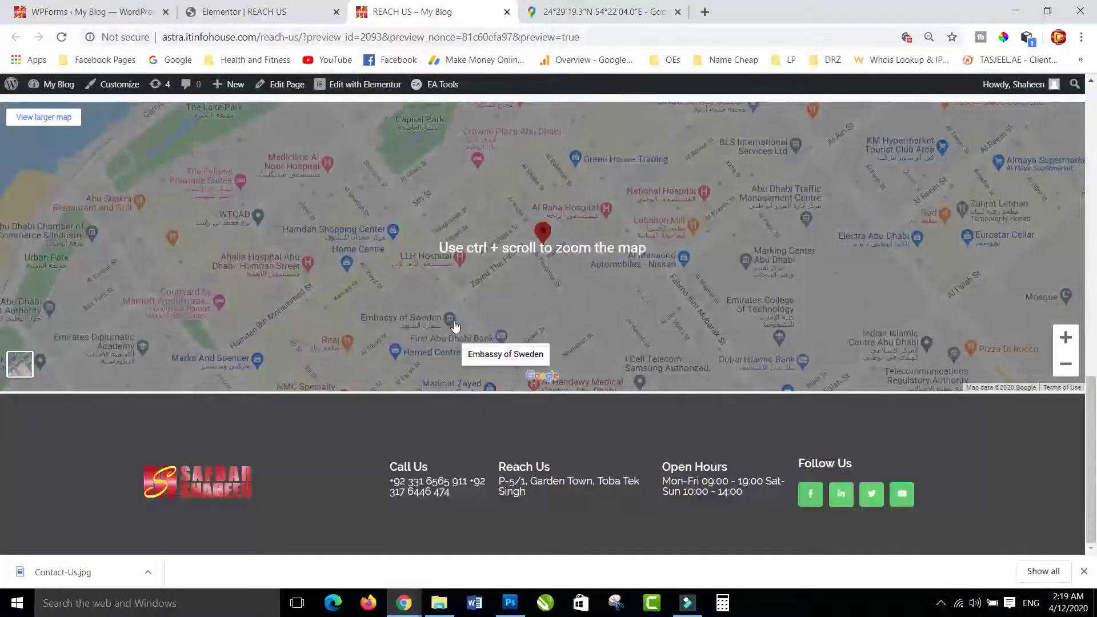
scroll(457, 325, up, 5)
scroll(385, 299, up, 9)
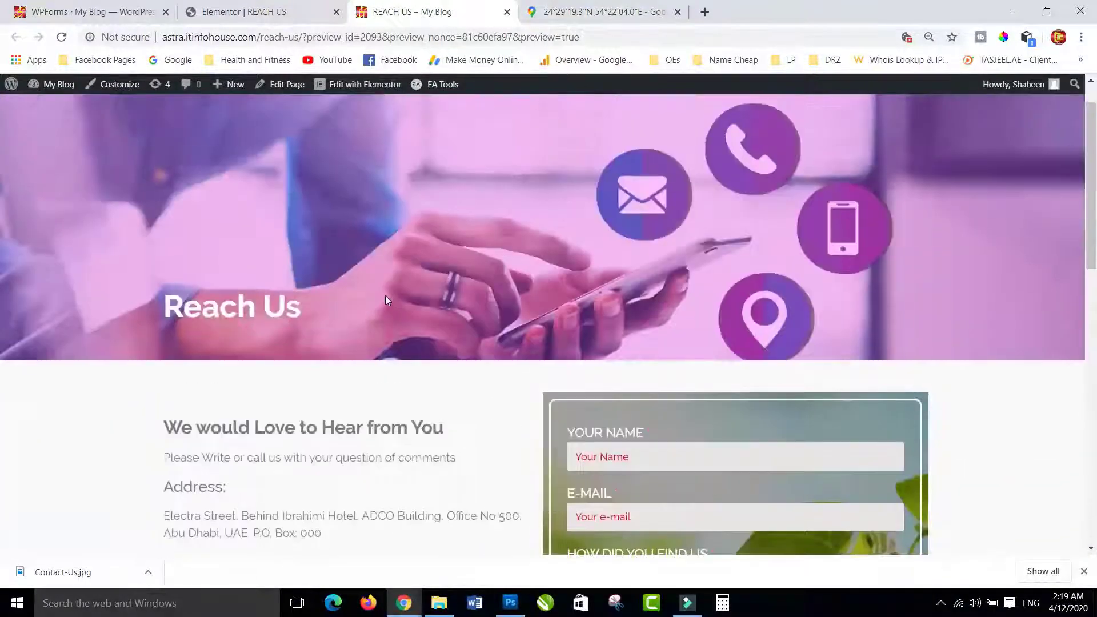
scroll(385, 301, down, 5)
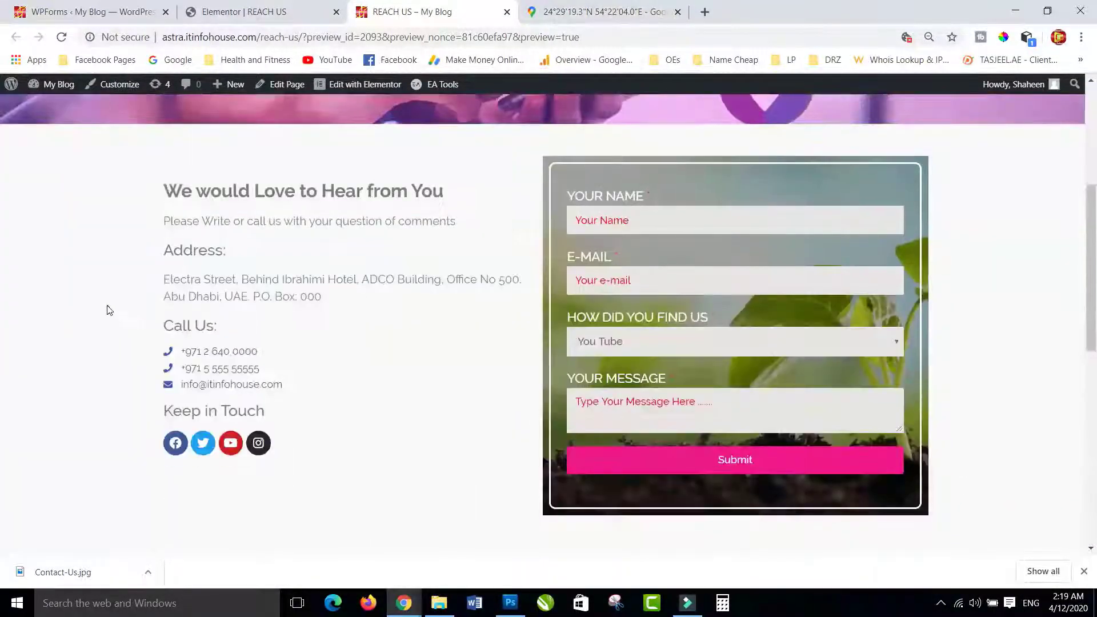